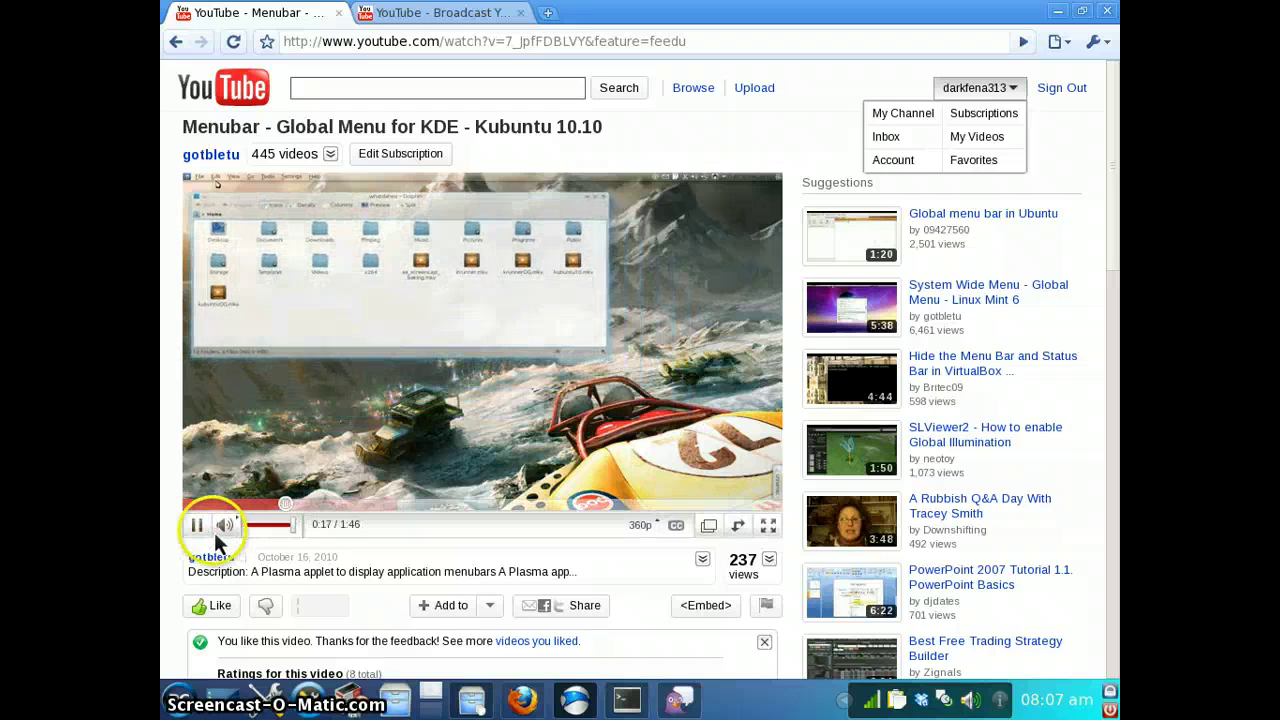
Pause the 'Menubar - Global Menu for KDE' YouTube video at 0:18
{"action": "left_click", "coordinate": [197, 527]}
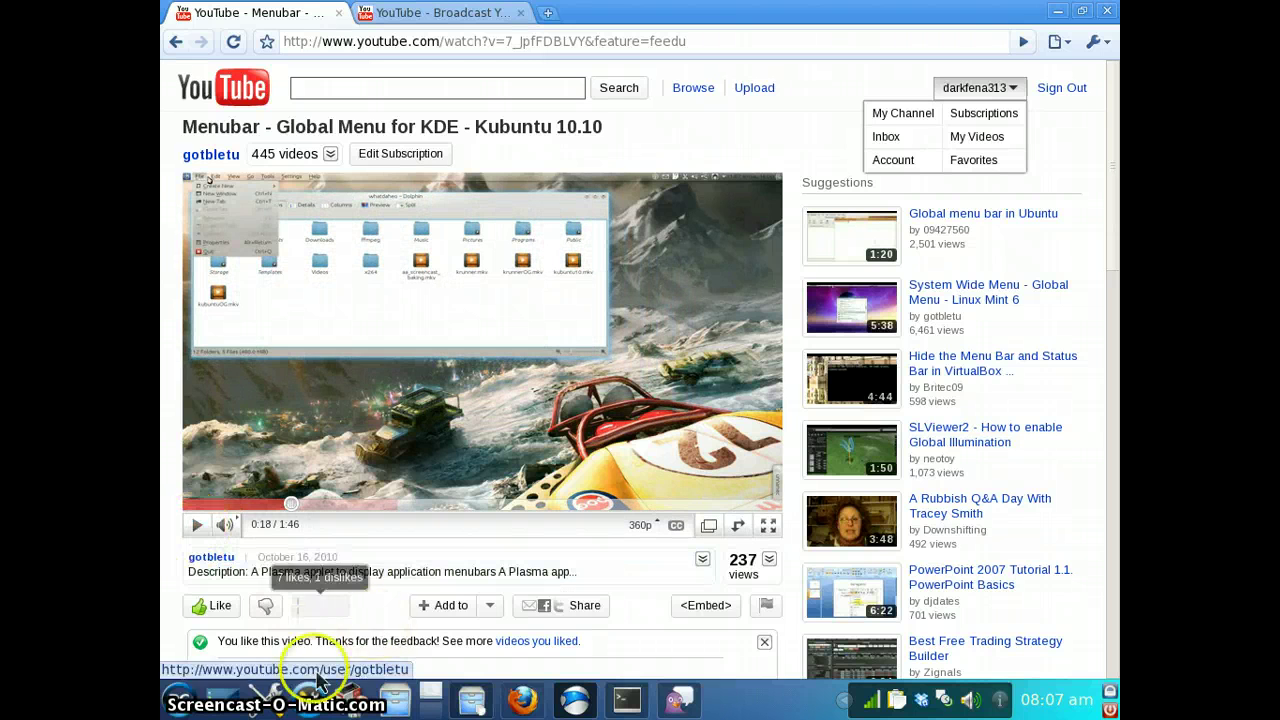
{"action": "left_click", "coordinate": [176, 701]}
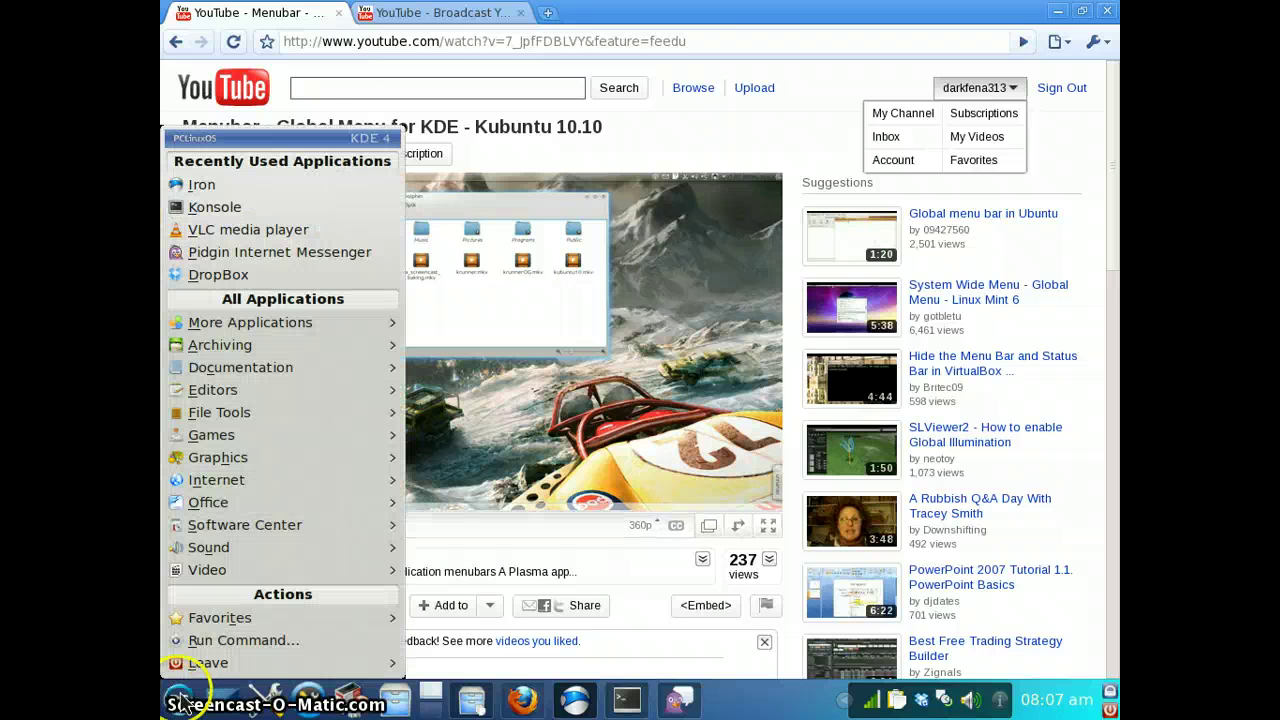
Launch VLC media player from the Video menu, then Amarok from the Sound menu
{"action": "mouse_move", "coordinate": [216, 568]}
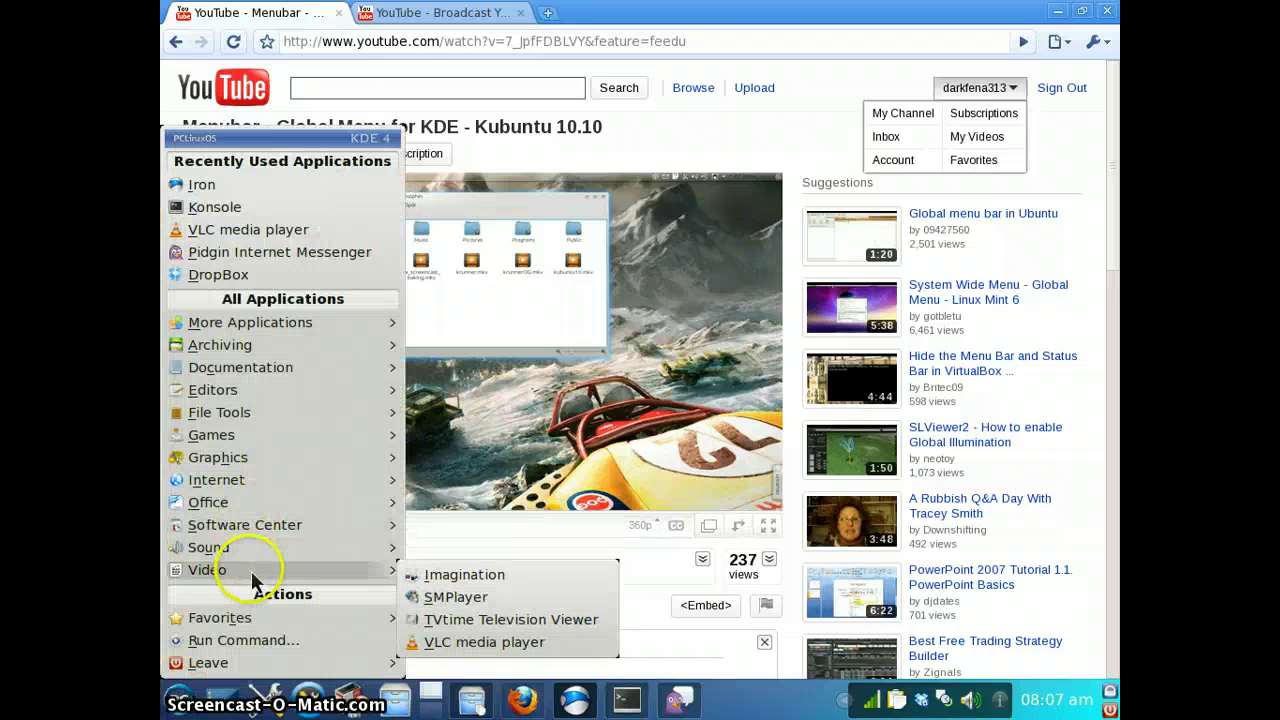
{"action": "left_click", "coordinate": [494, 641]}
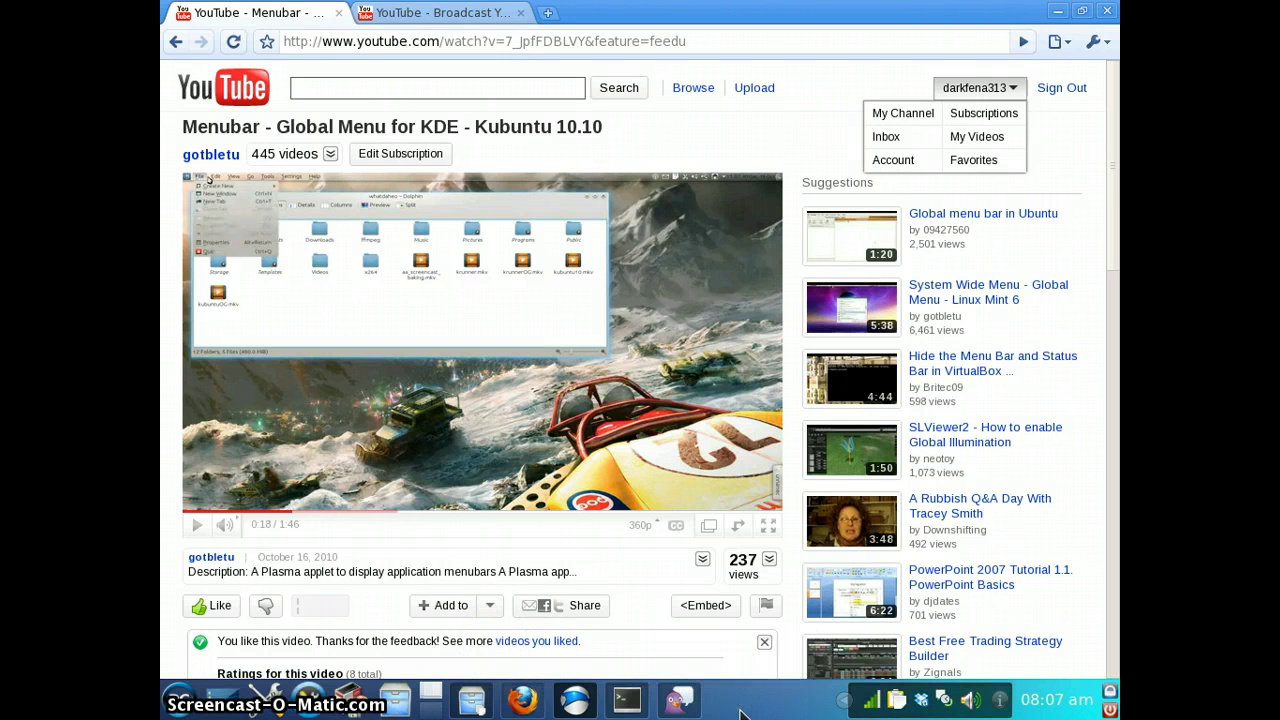
{"action": "left_click", "coordinate": [180, 698]}
{"action": "mouse_move", "coordinate": [253, 566]}
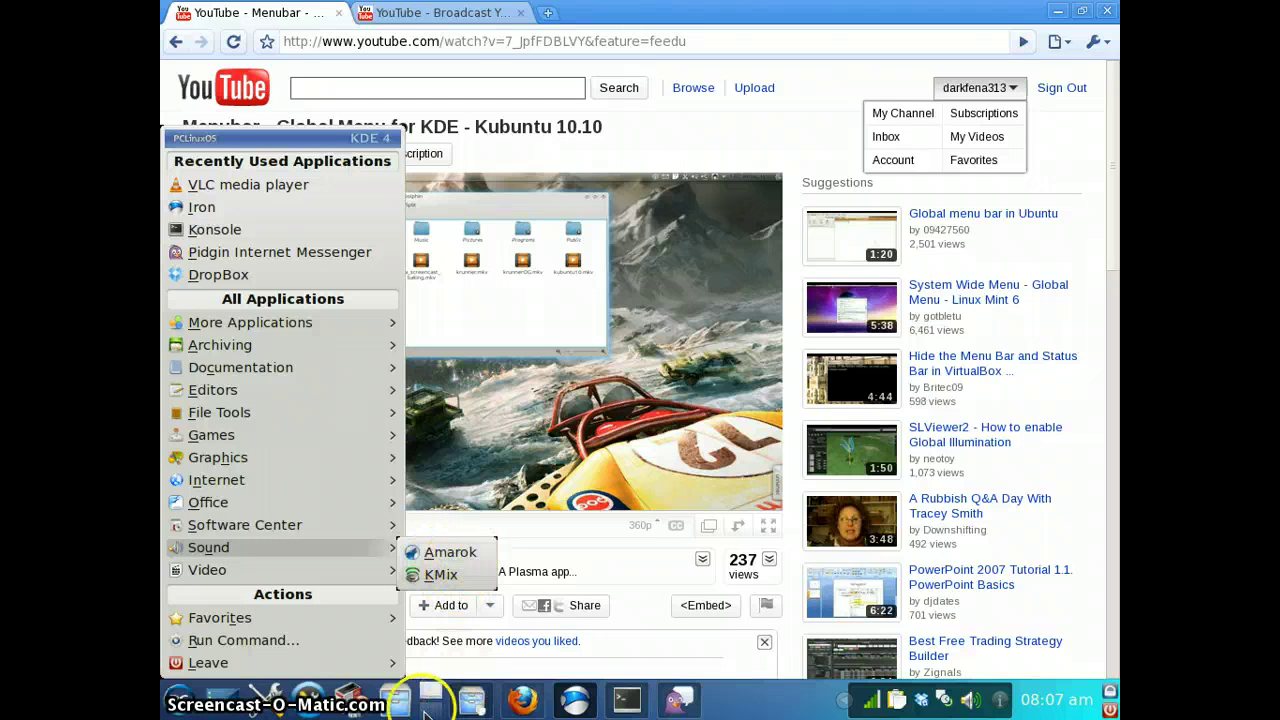
{"action": "left_click", "coordinate": [463, 553]}
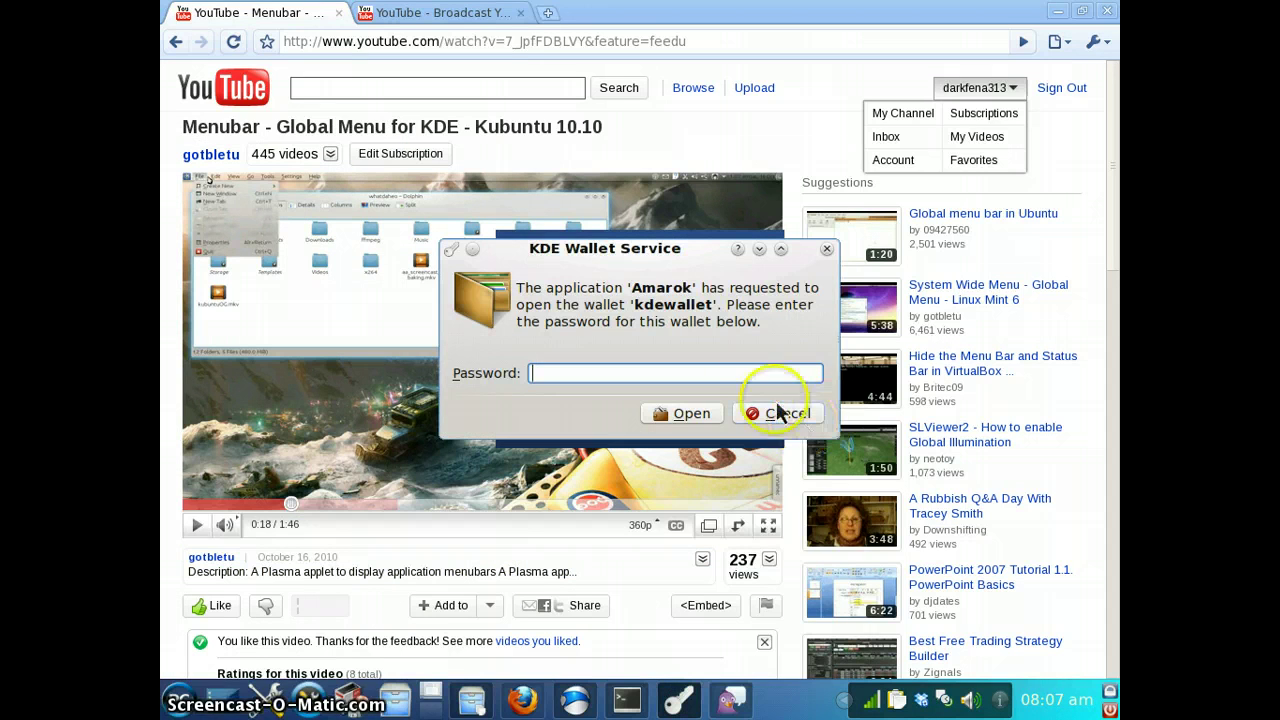
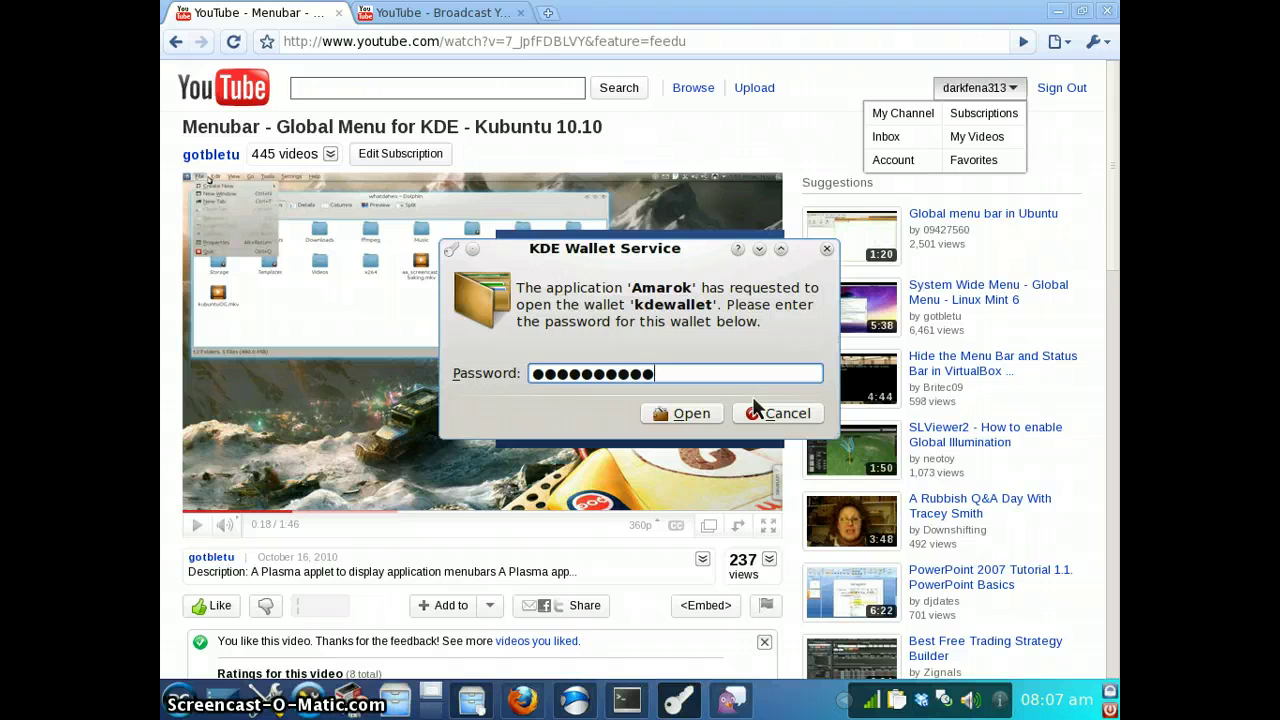
Unlock kdewallet with its password, retyping it after the first attempt errors
{"action": "key", "text": "Return"}
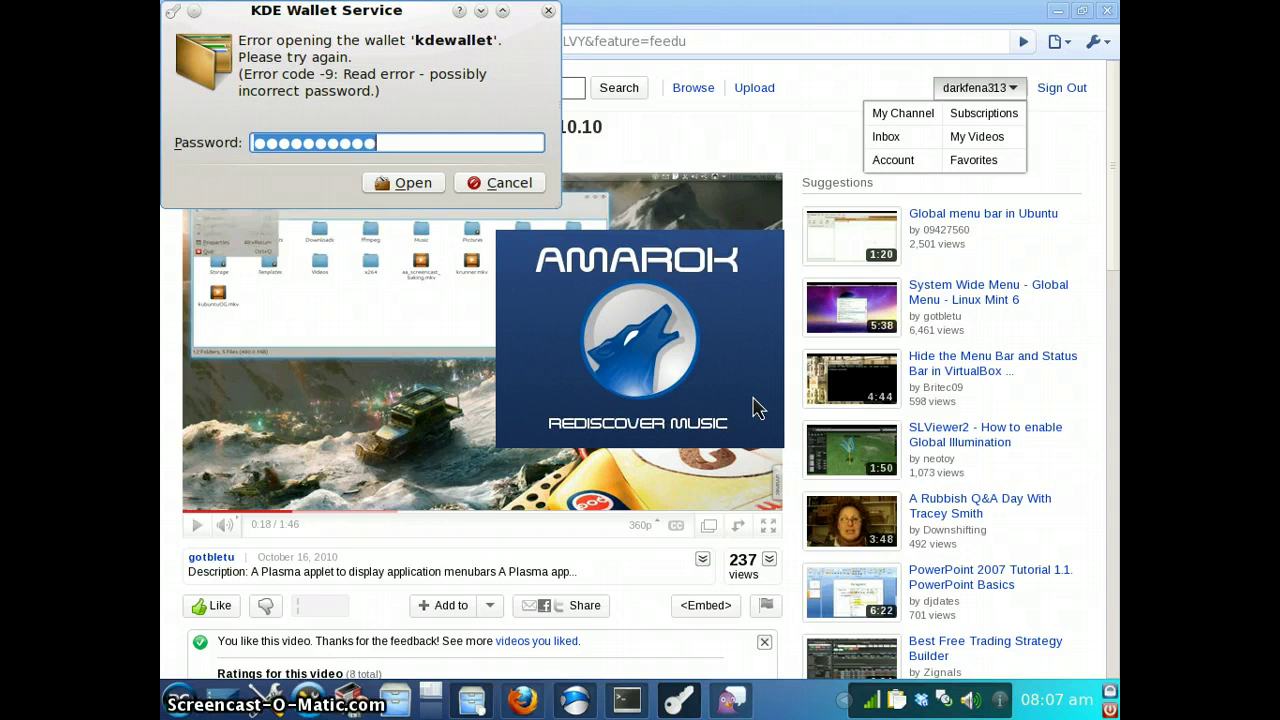
{"action": "key", "text": "BackSpace"}
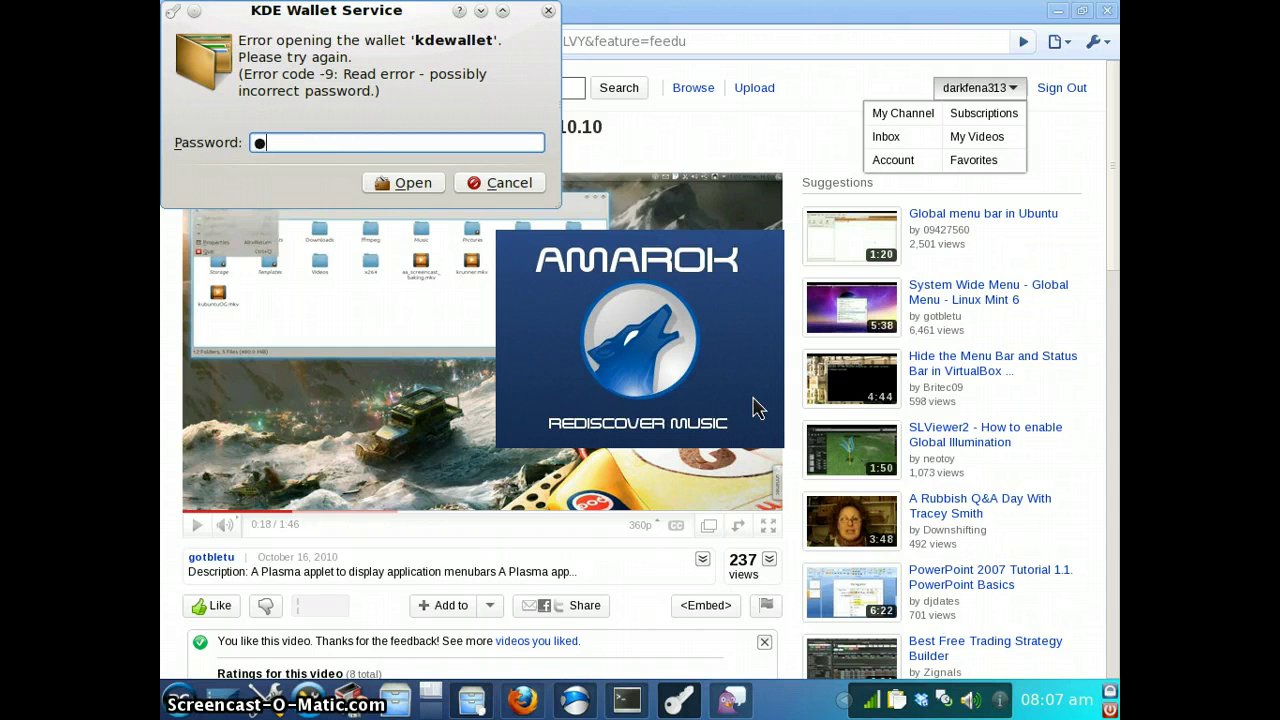
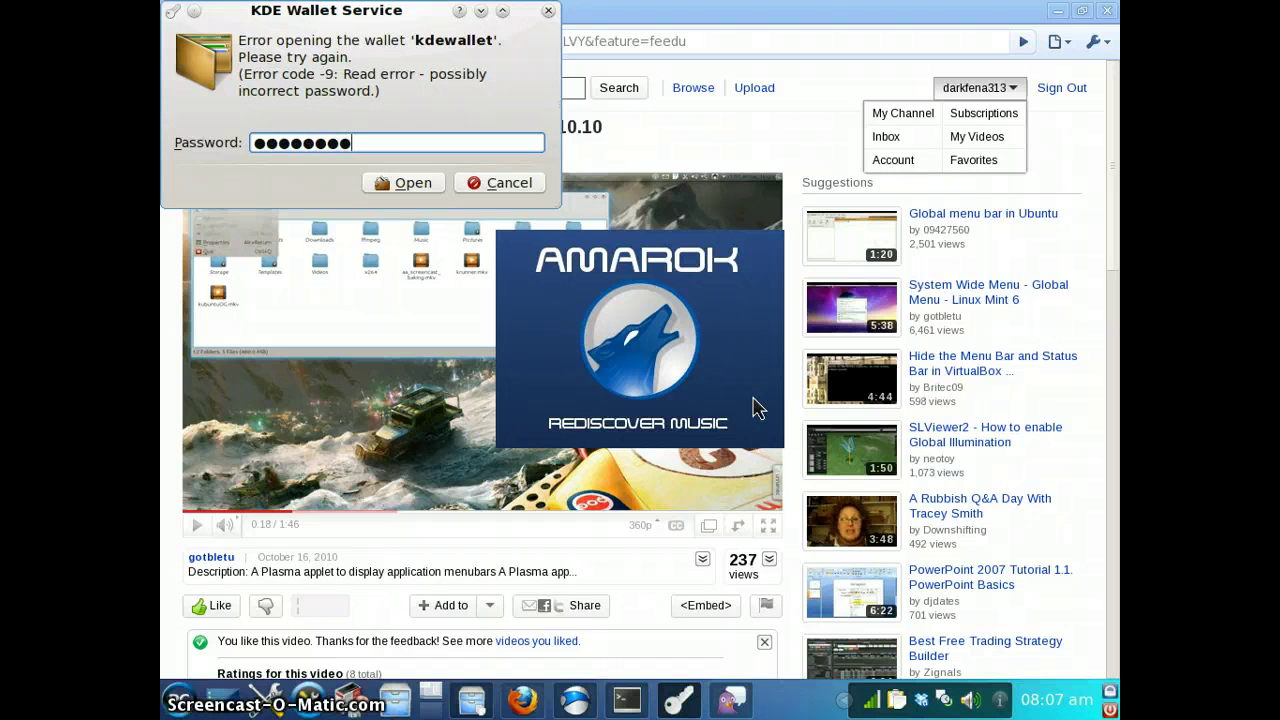
{"action": "key", "text": "Return"}
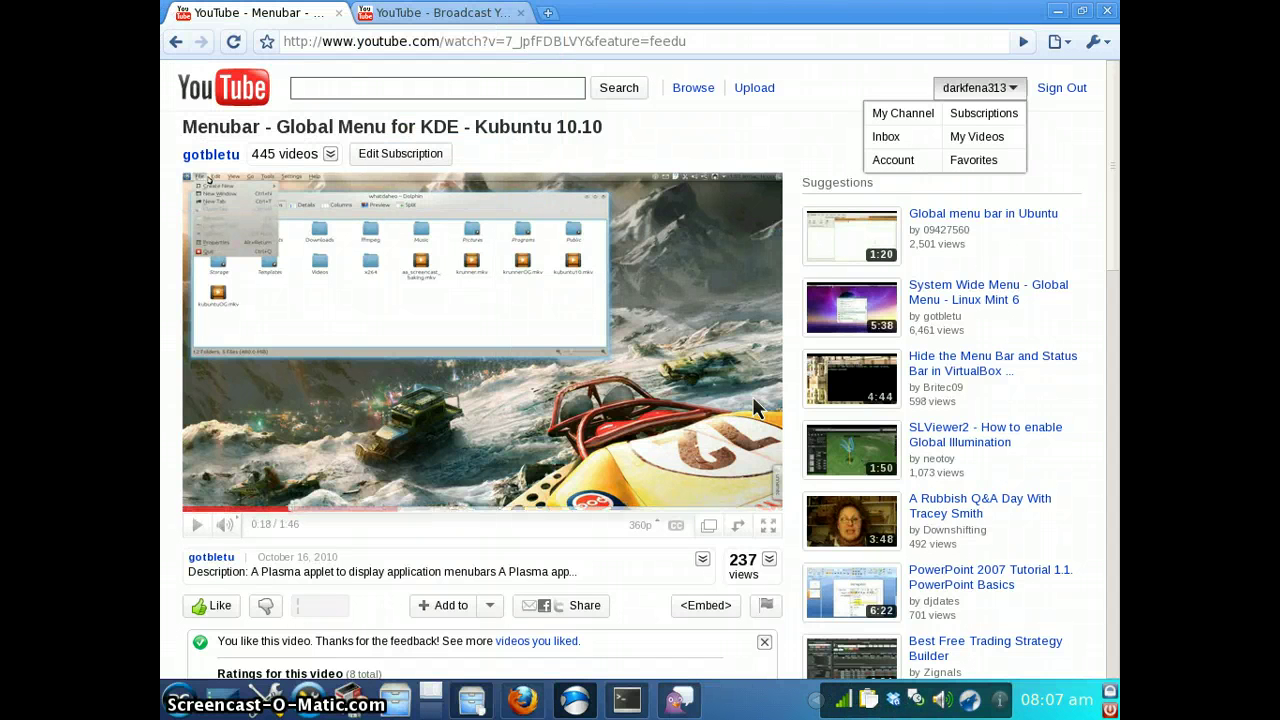
Browse Amarok's Internet music sources, then return to the top-level source list
{"action": "left_click", "coordinate": [982, 702]}
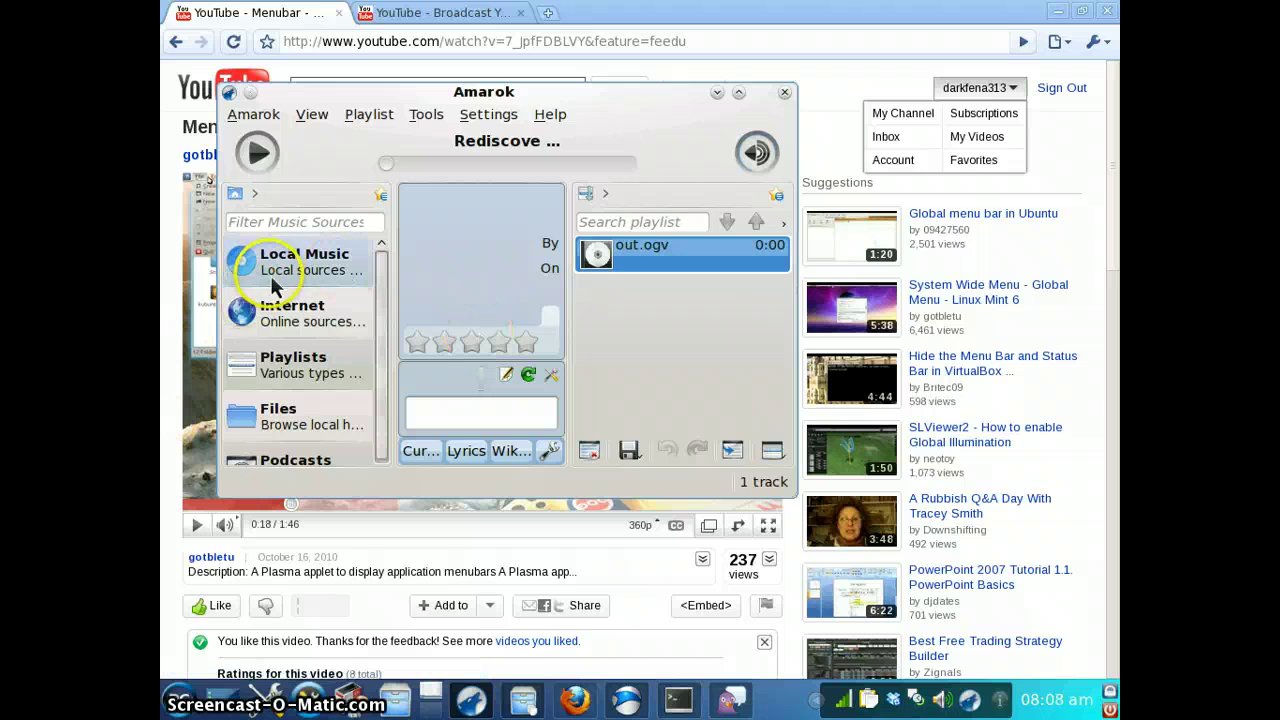
{"action": "left_click", "coordinate": [313, 328]}
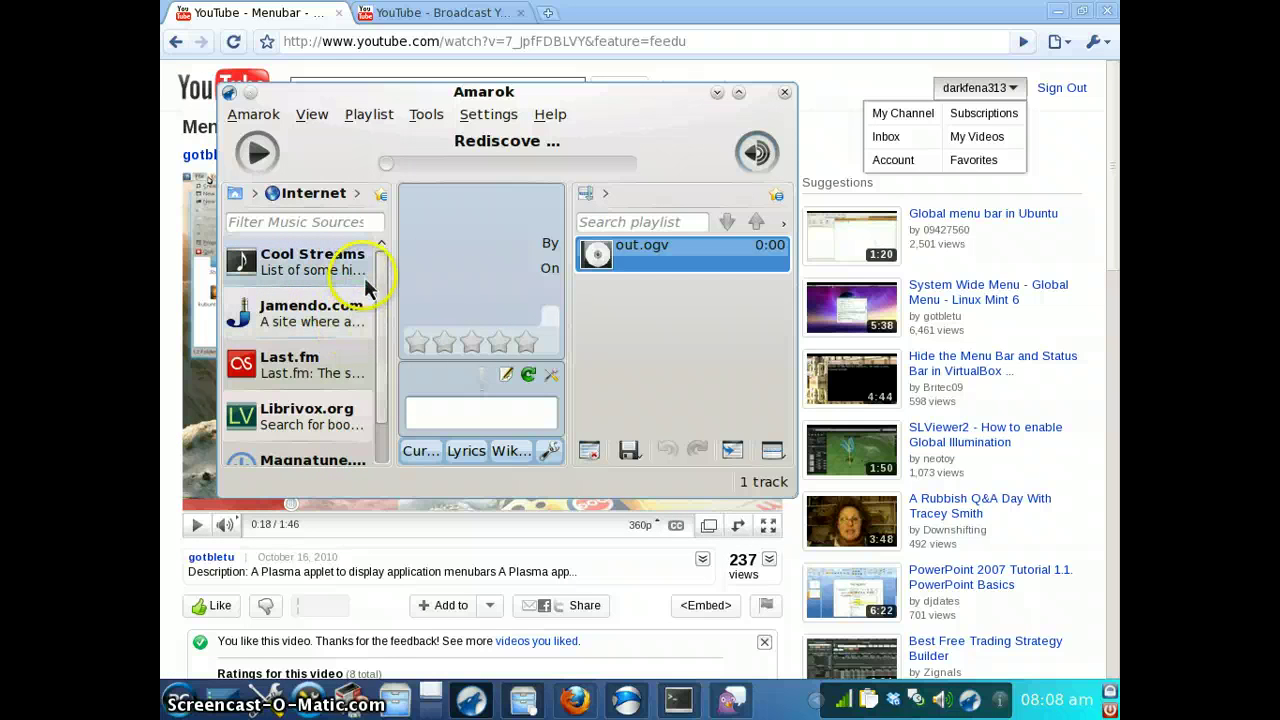
{"action": "scroll", "coordinate": [360, 262], "scroll_direction": "down", "scroll_amount": 1}
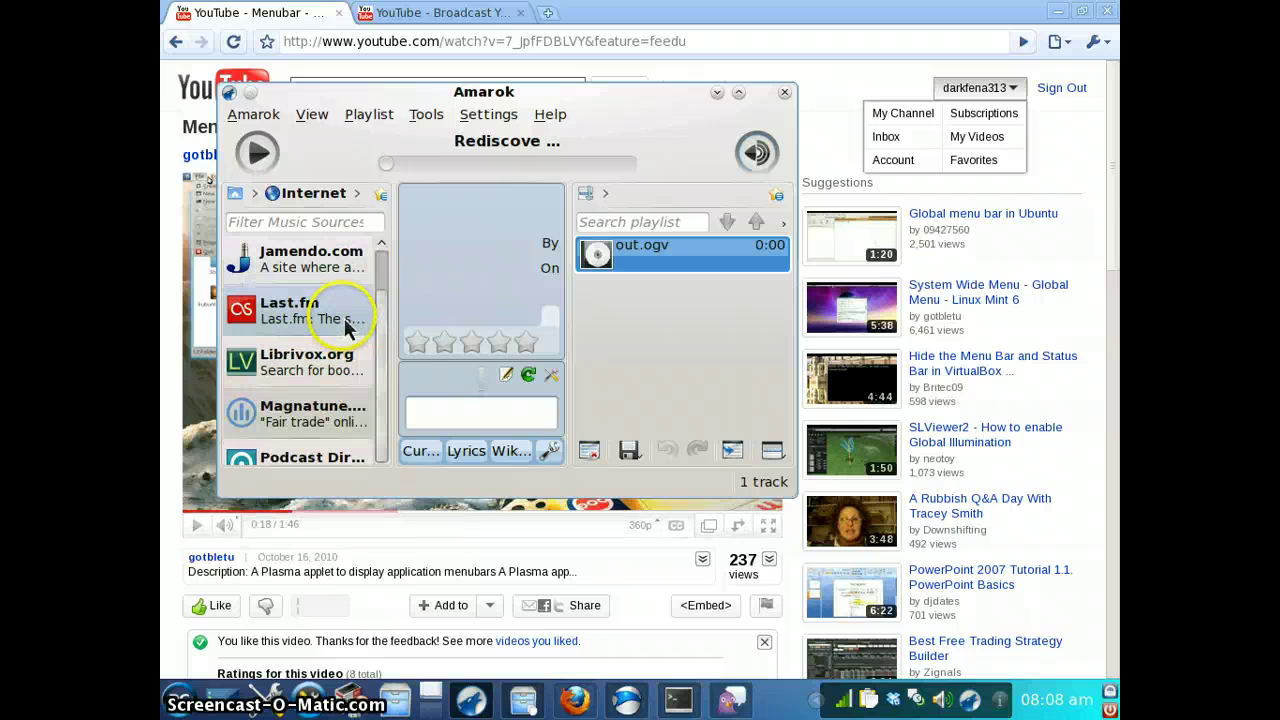
{"action": "scroll", "coordinate": [355, 345], "scroll_direction": "up", "scroll_amount": 1}
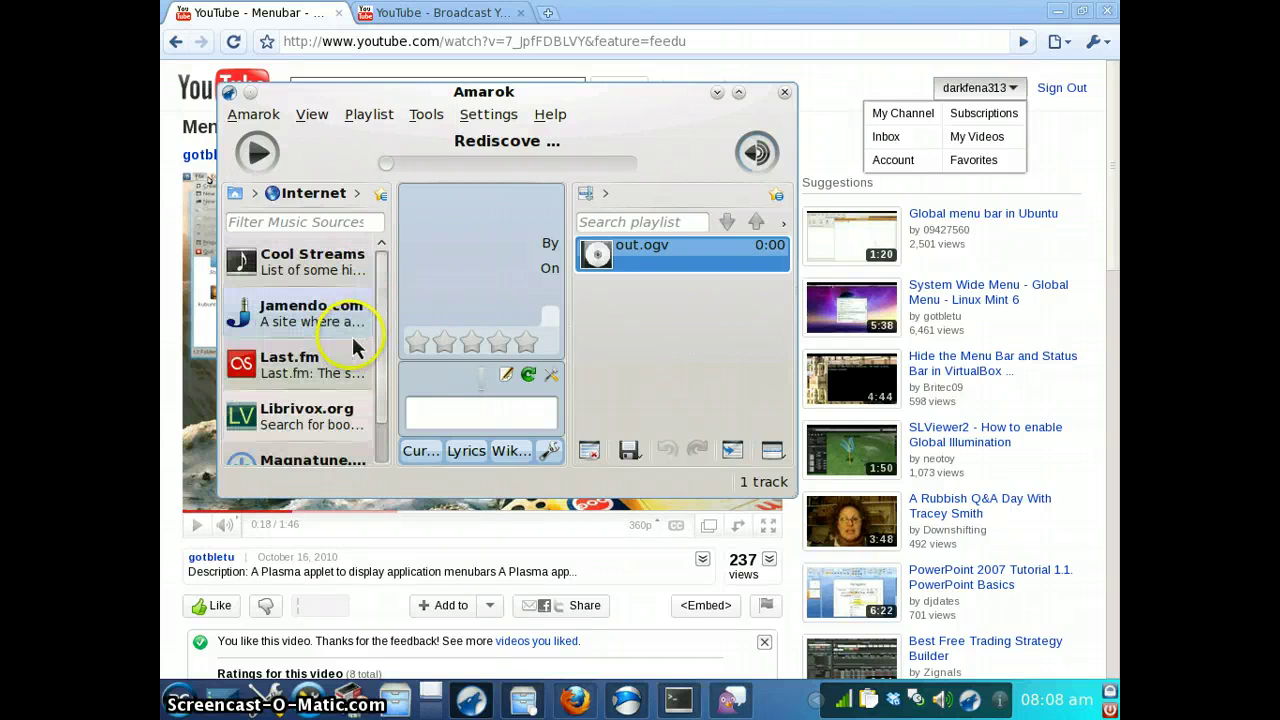
{"action": "left_click", "coordinate": [238, 196]}
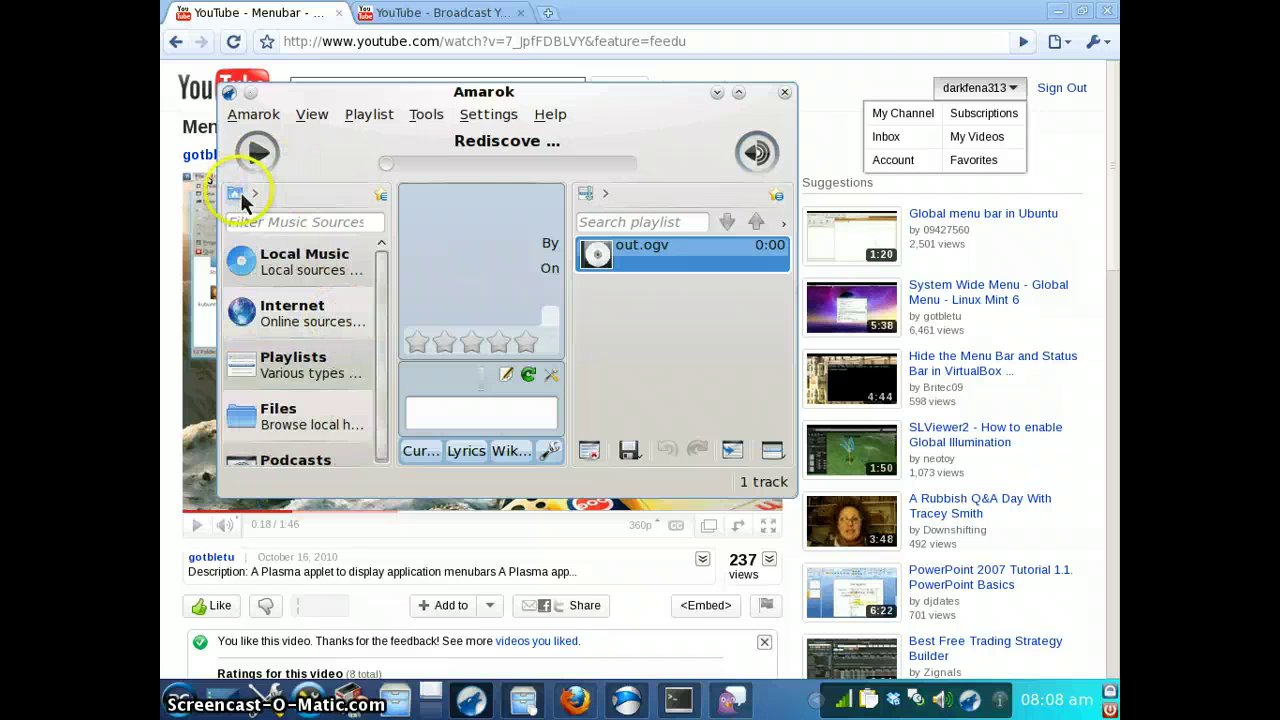
Open the Podcasts category and play the out.ogv track
{"action": "left_click", "coordinate": [308, 414]}
{"action": "left_click", "coordinate": [304, 463]}
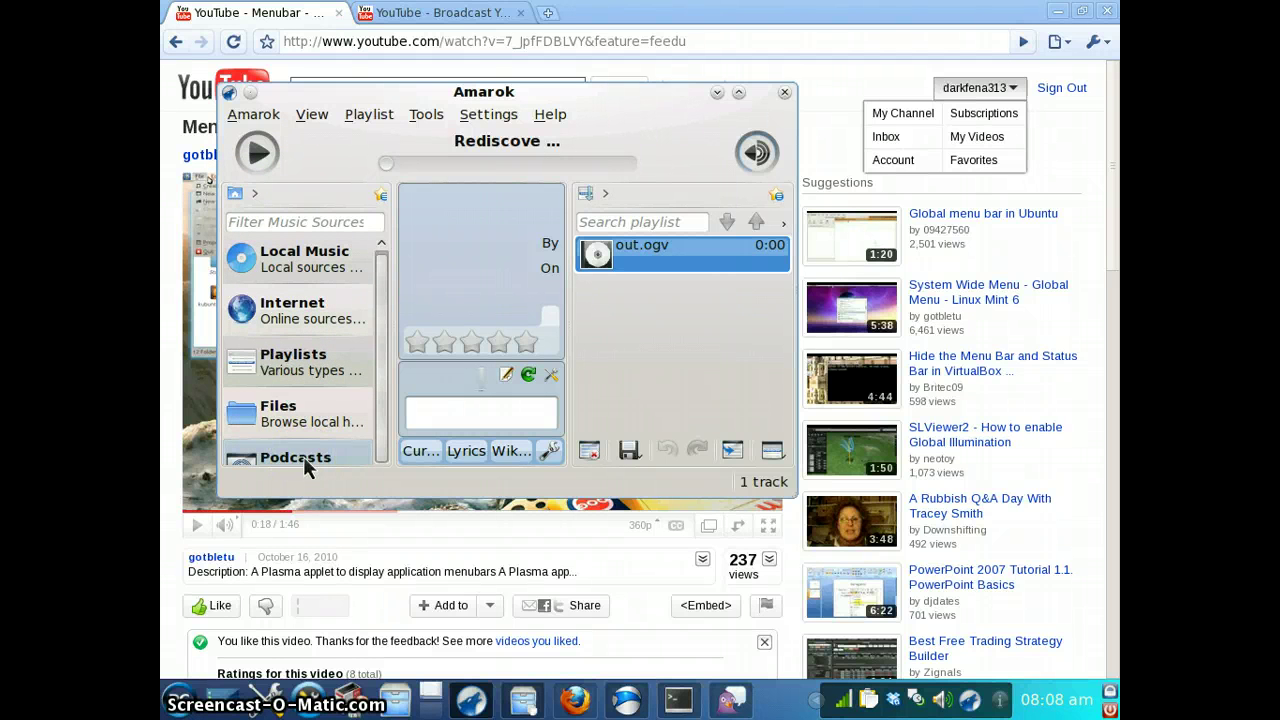
{"action": "left_click", "coordinate": [303, 456]}
{"action": "left_click", "coordinate": [320, 197]}
{"action": "left_click", "coordinate": [695, 60]}
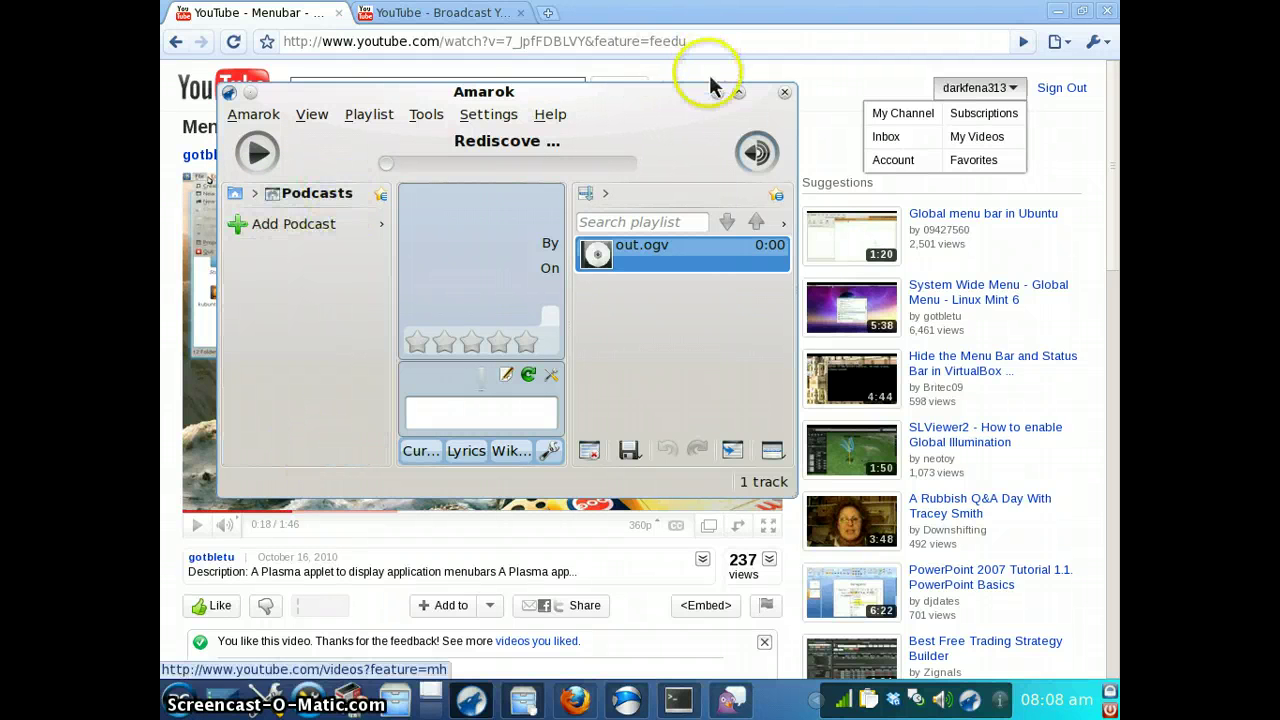
{"action": "double_click", "coordinate": [628, 252]}
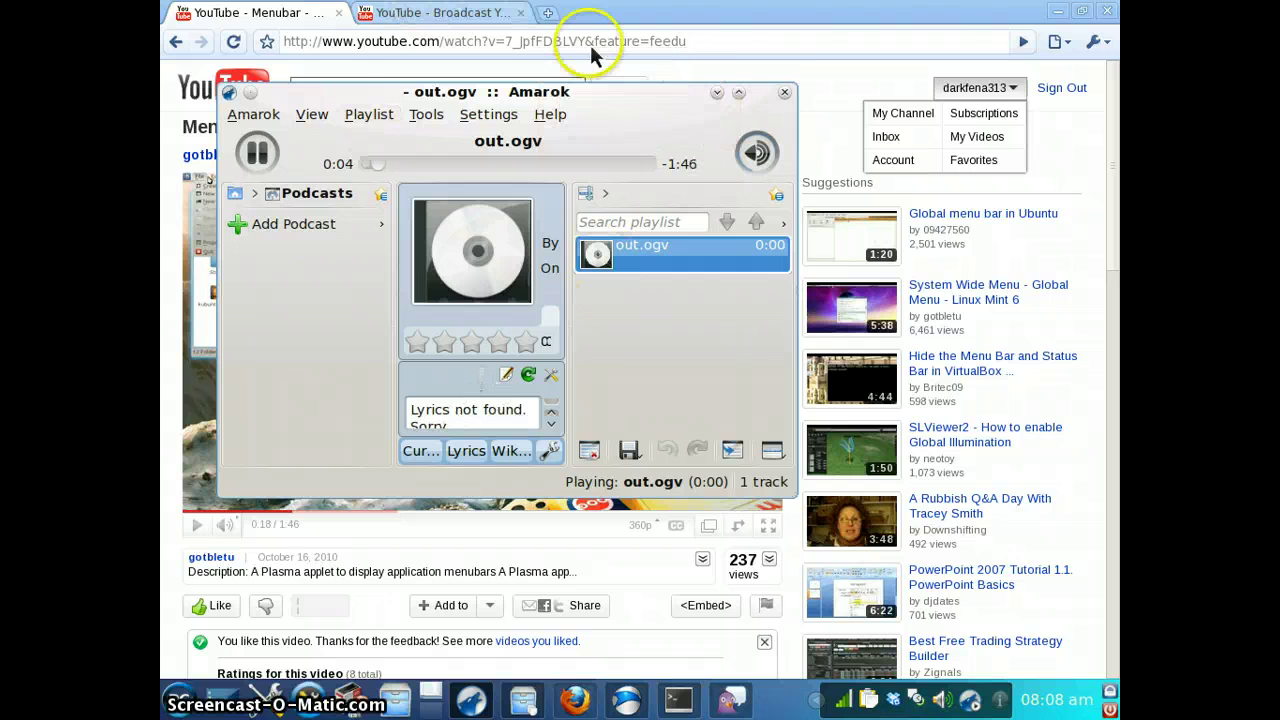
Close the Amarok window, dismiss the tray notice, and quit Amarok from its tray icon
{"action": "left_click", "coordinate": [784, 93]}
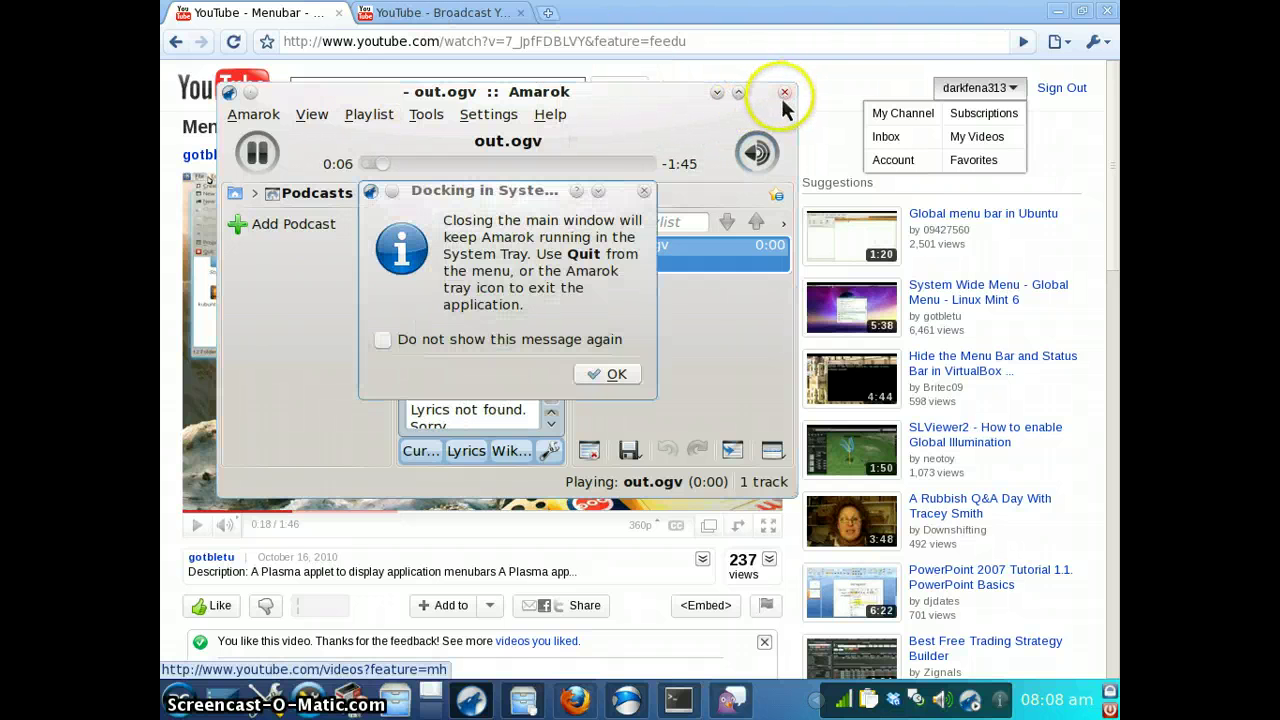
{"action": "left_click", "coordinate": [605, 374]}
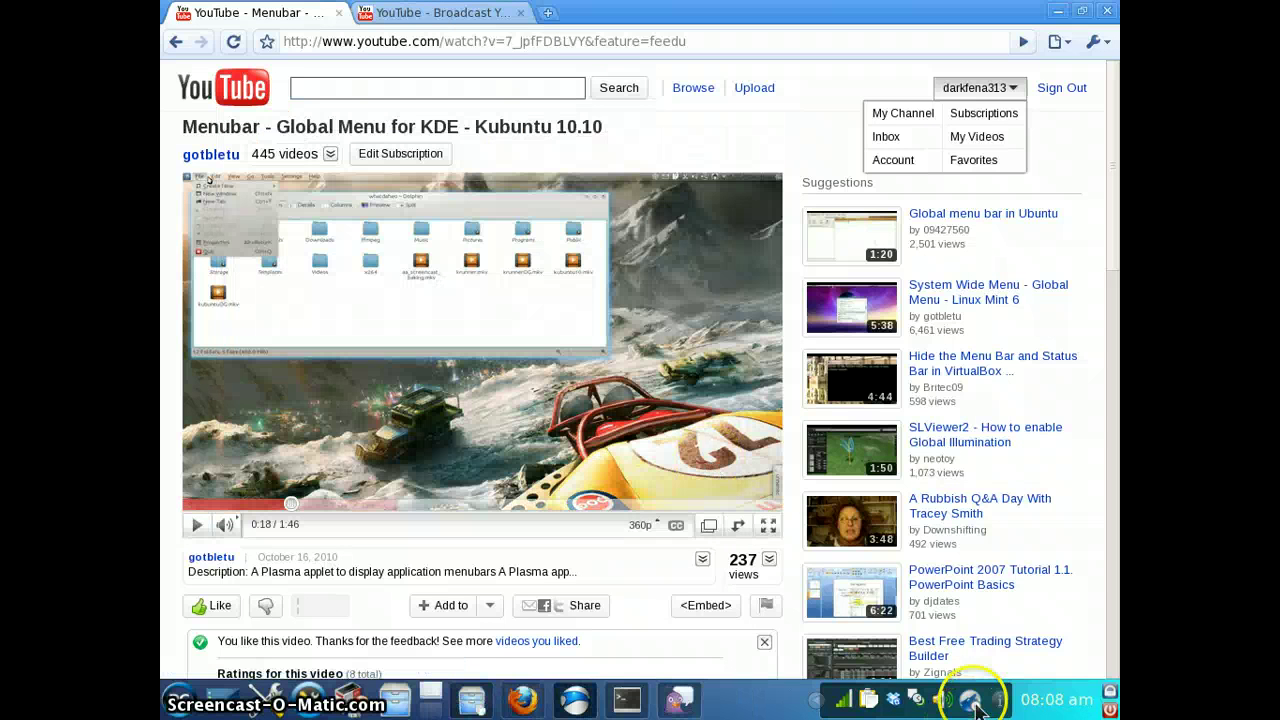
{"action": "right_click", "coordinate": [966, 698]}
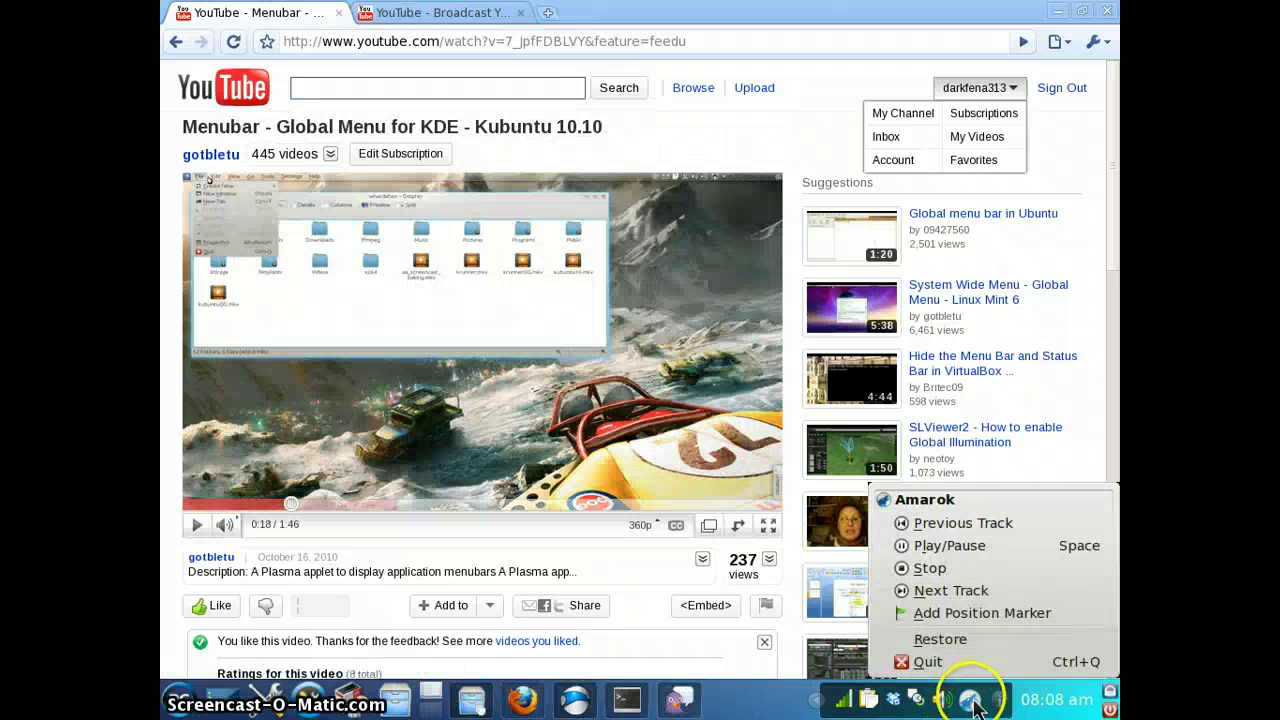
{"action": "left_click", "coordinate": [935, 662]}
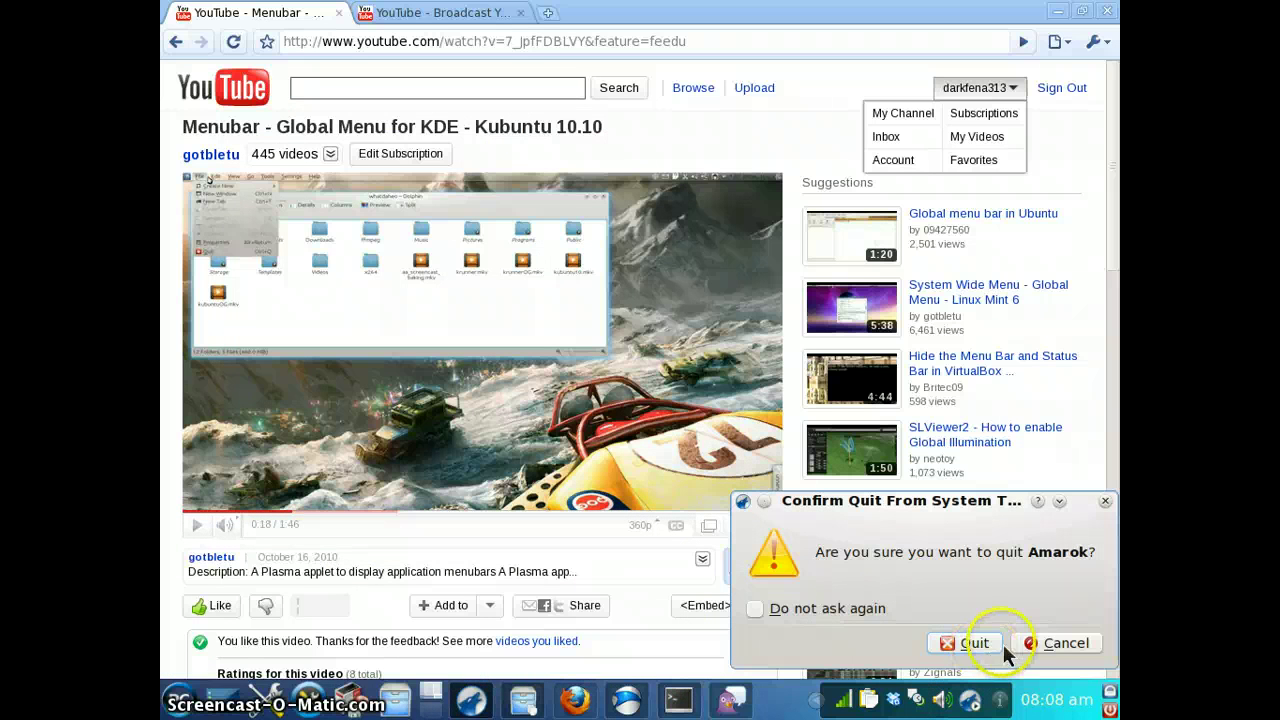
{"action": "left_click", "coordinate": [966, 643]}
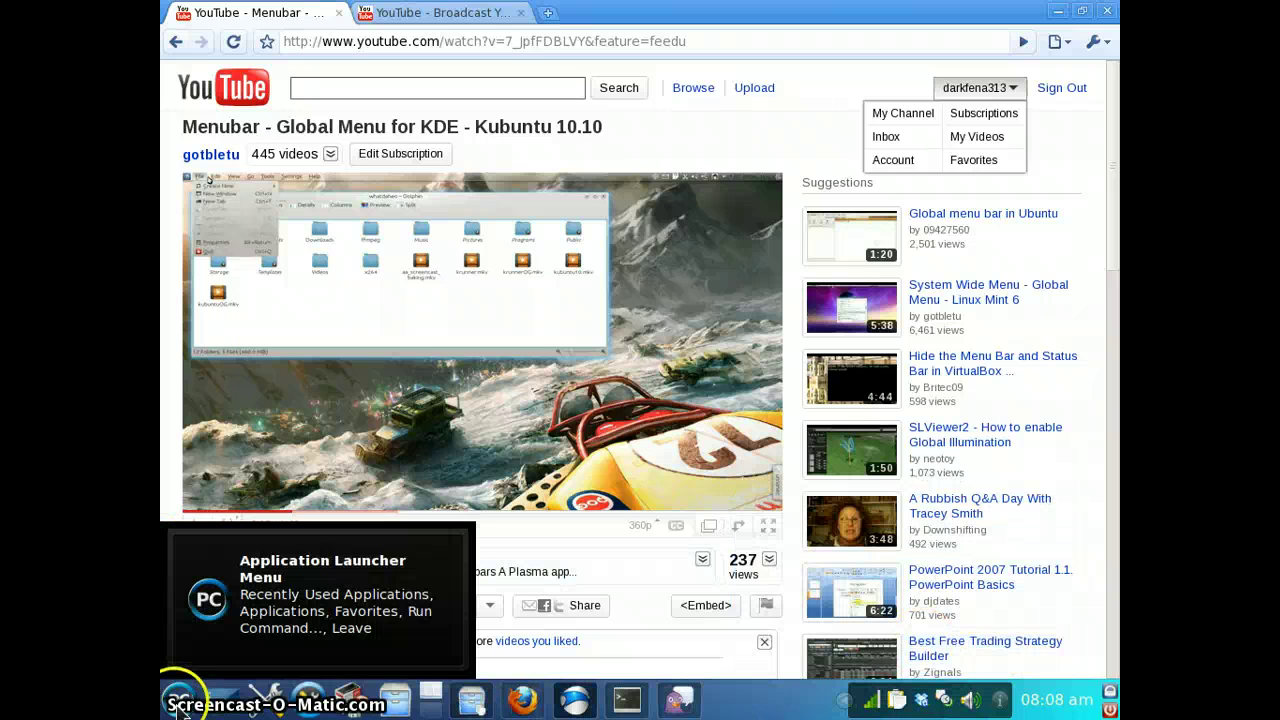
{"action": "left_click", "coordinate": [178, 700]}
Browse Software Center, Office and Internet, ending on the Graphics list with GIMP and Gwenview
{"action": "mouse_move", "coordinate": [300, 528]}
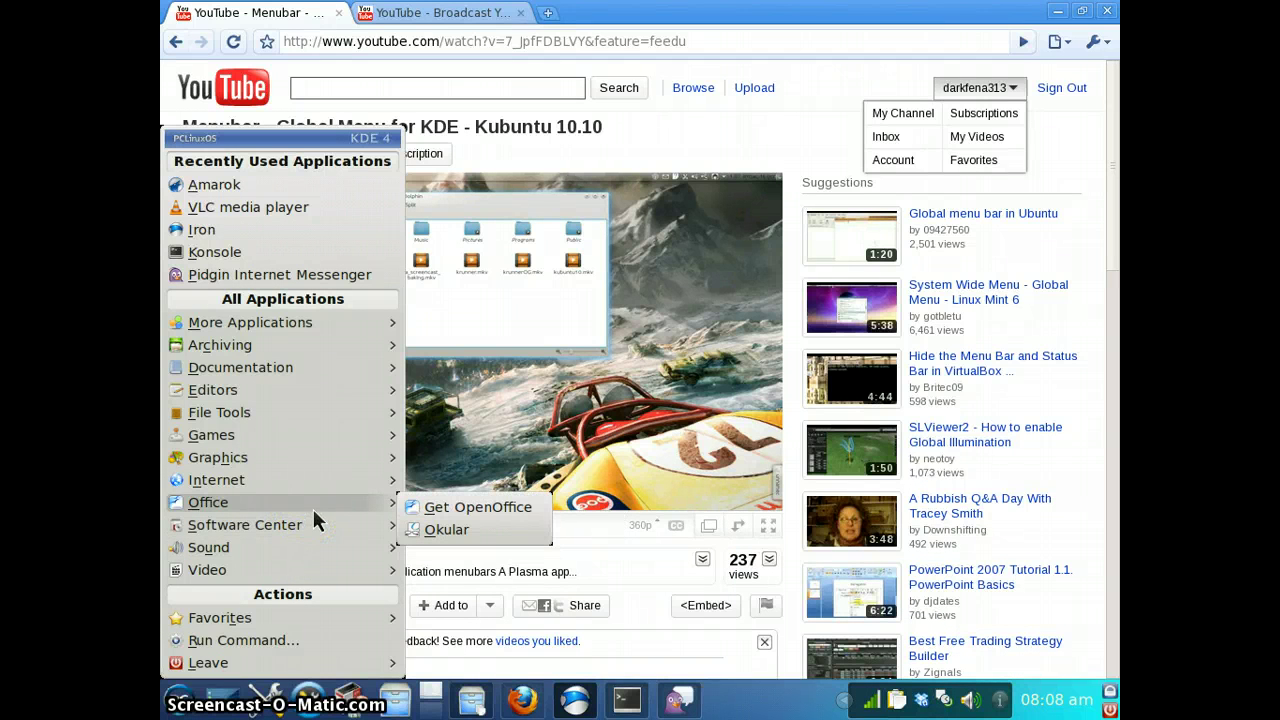
{"action": "mouse_move", "coordinate": [317, 486]}
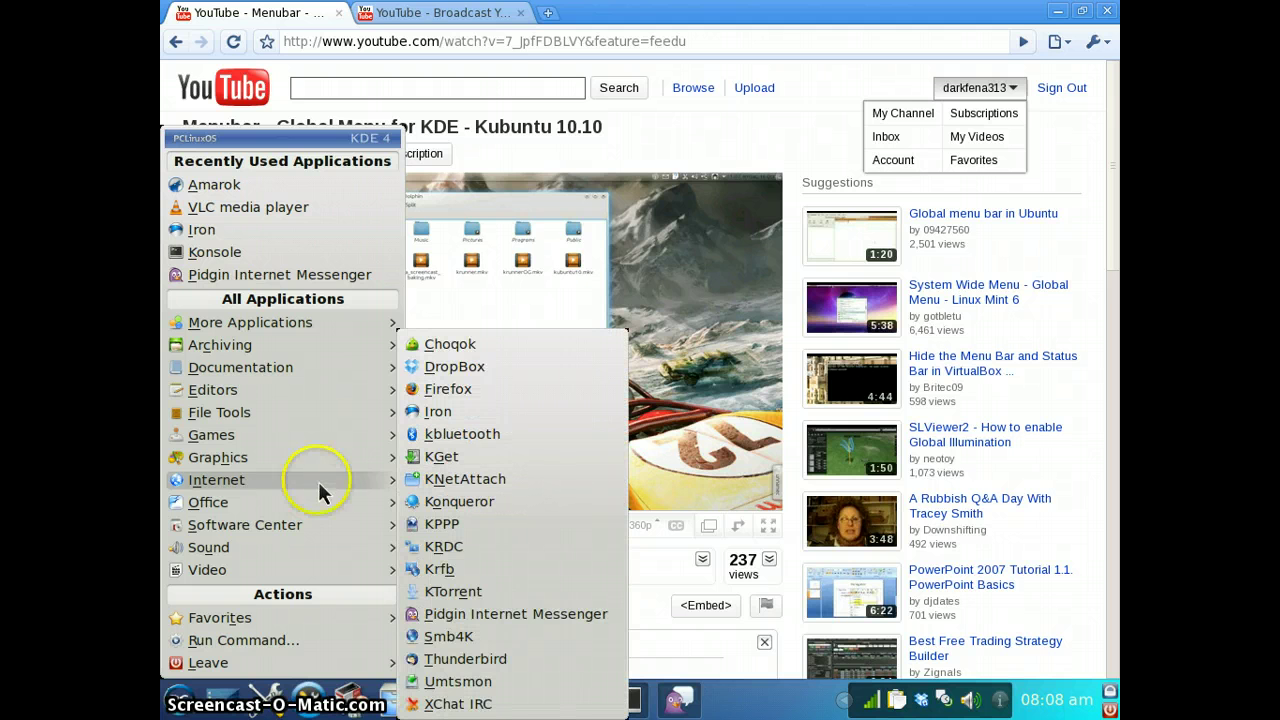
{"action": "mouse_move", "coordinate": [315, 455]}
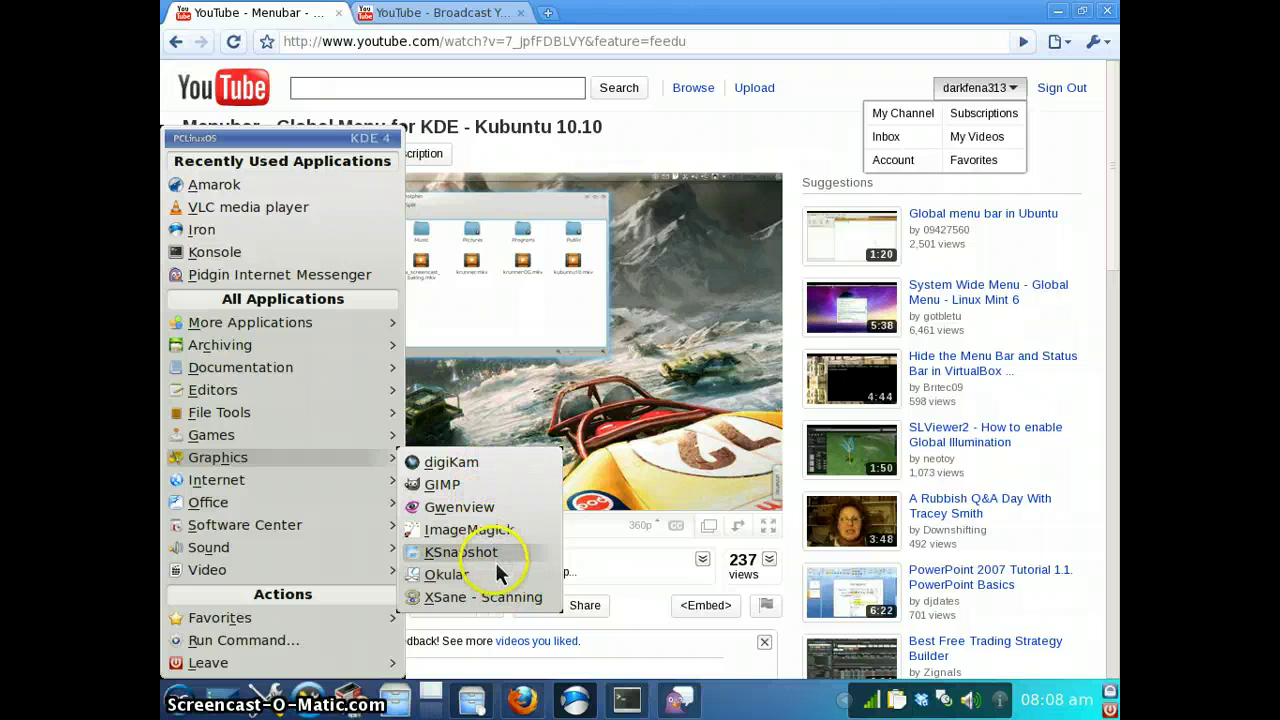
Launch Gwenview, move its window up, and browse Home into Documents and Downloads
{"action": "left_click", "coordinate": [499, 509]}
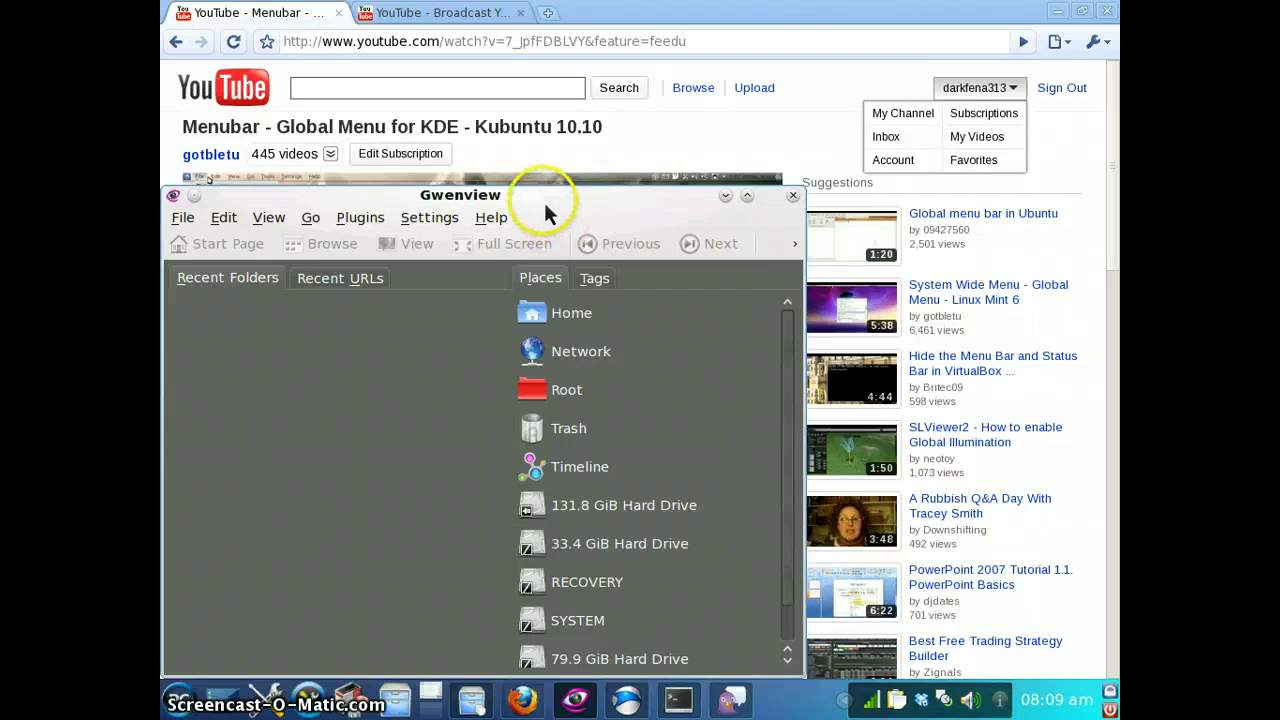
{"action": "left_click_drag", "start_coordinate": [543, 199], "coordinate": [643, 77]}
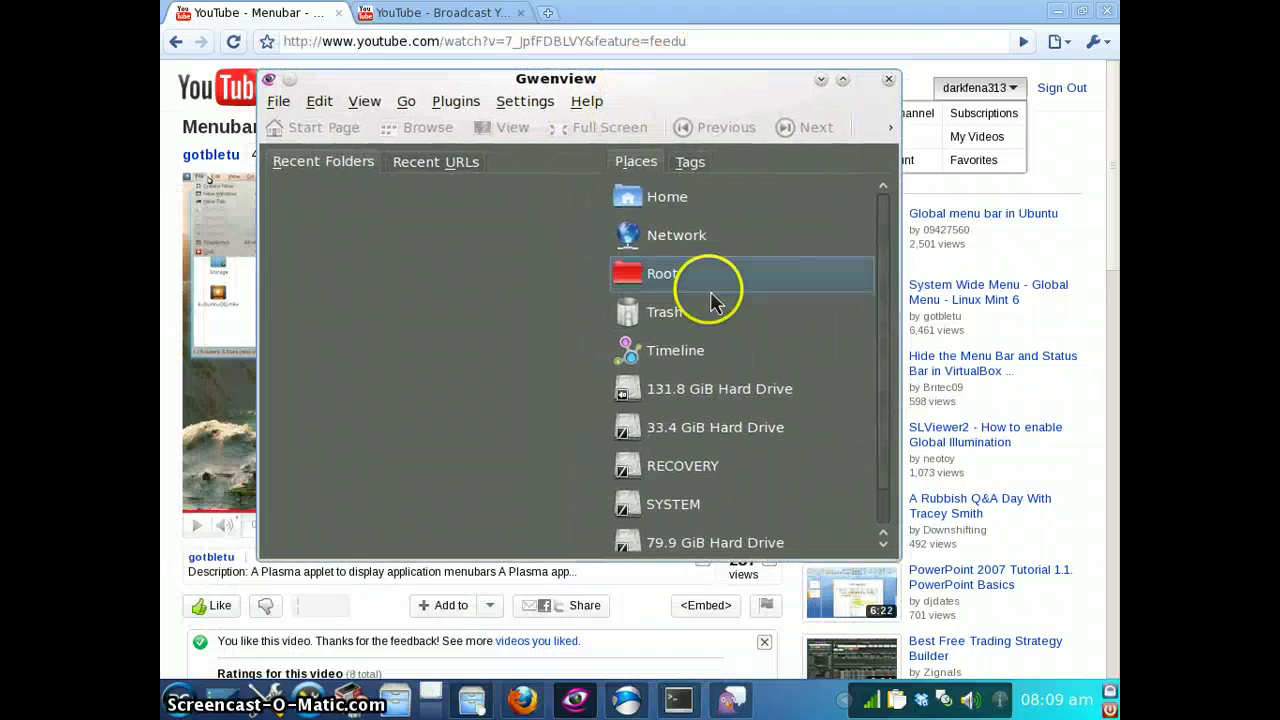
{"action": "left_click", "coordinate": [665, 205]}
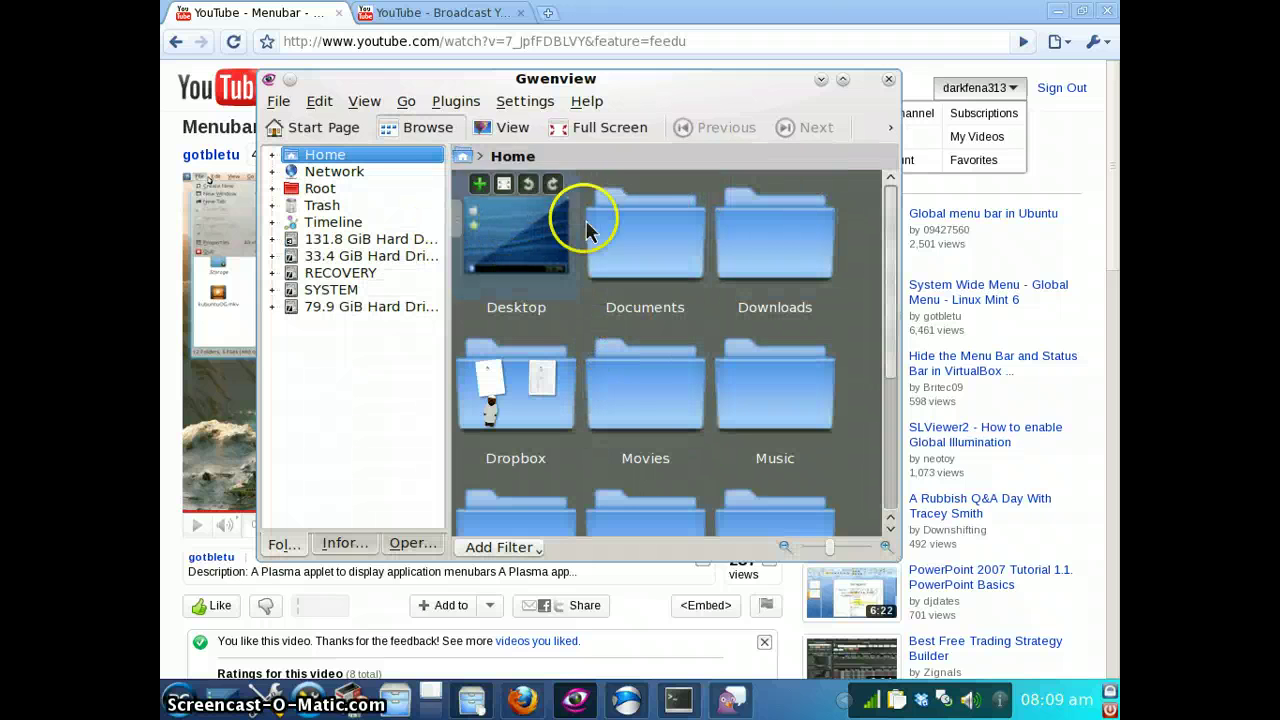
{"action": "left_click", "coordinate": [641, 238]}
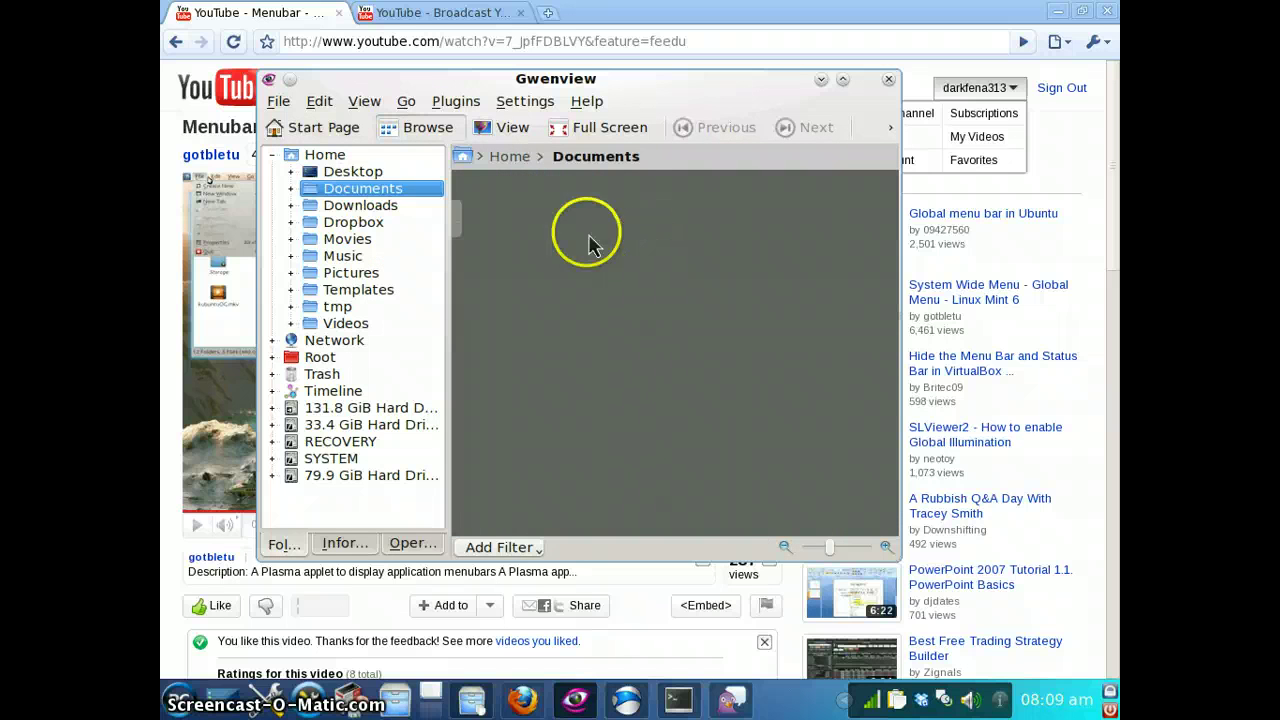
{"action": "left_click", "coordinate": [356, 210]}
Open the Dropbox folder, view darkforce_colored.svg, and switch between file operations, meta info and folder tree panels
{"action": "left_click", "coordinate": [356, 226]}
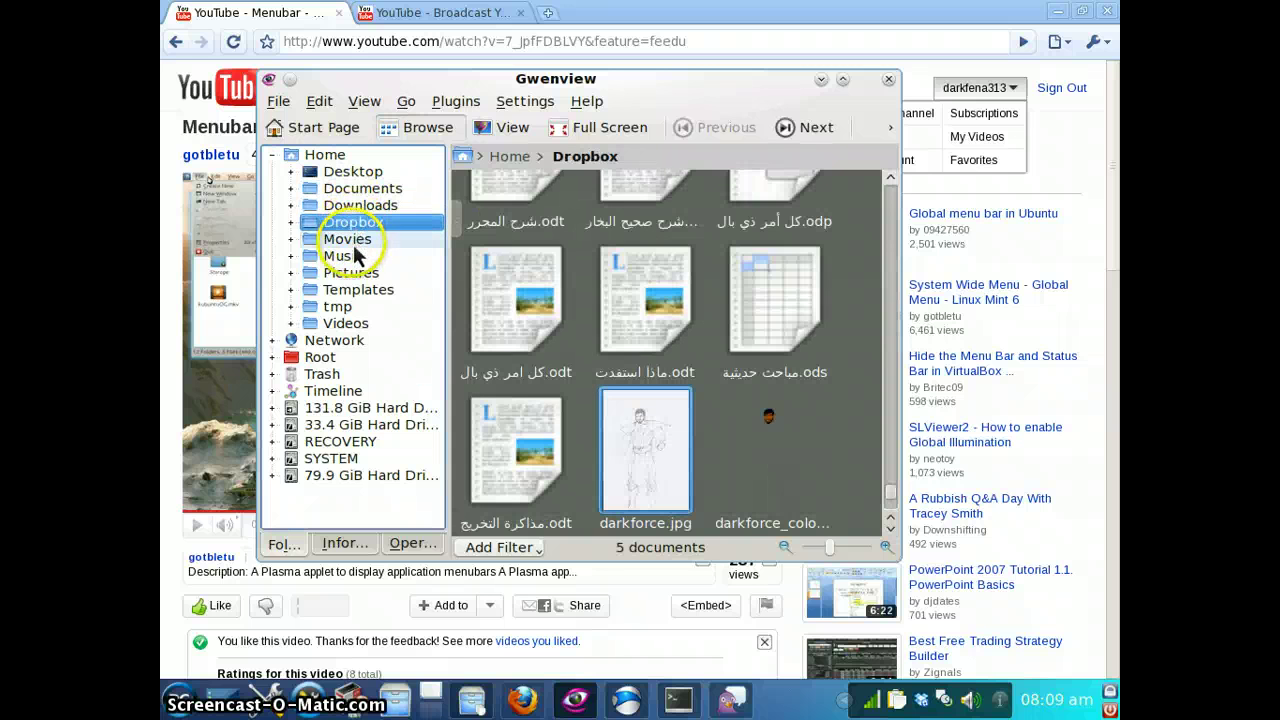
{"action": "left_click", "coordinate": [785, 470]}
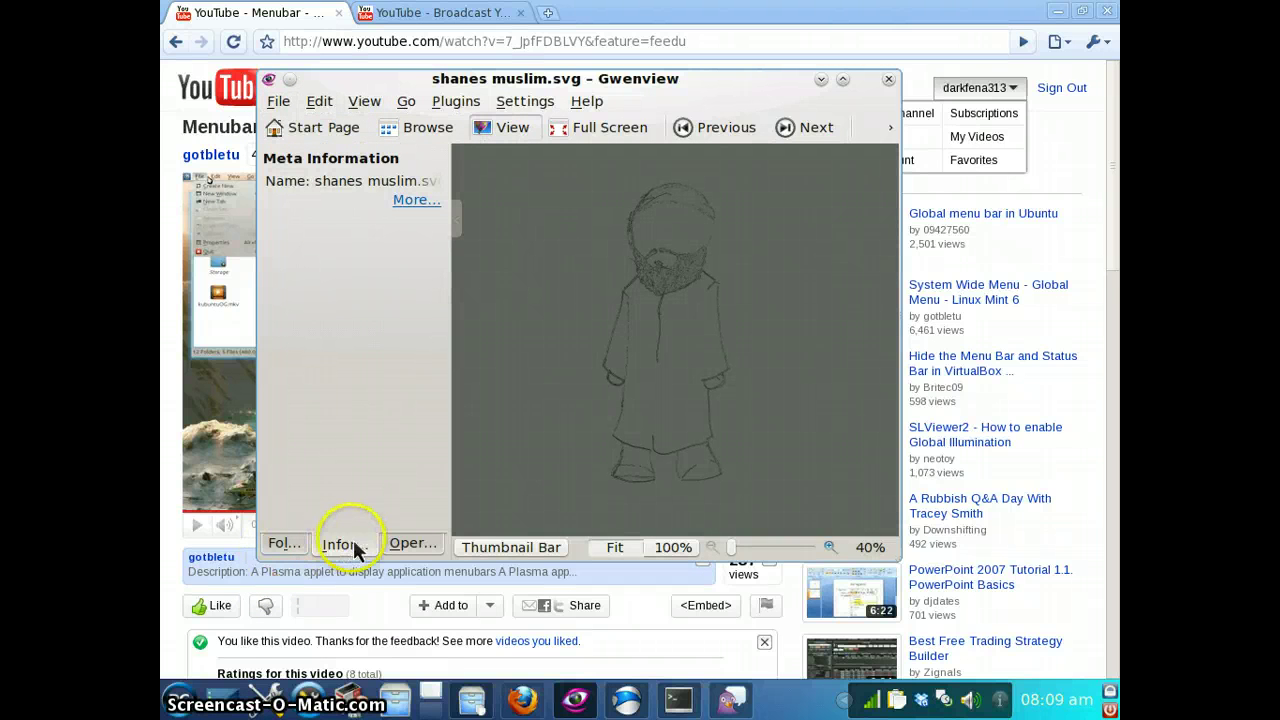
{"action": "left_click", "coordinate": [405, 545]}
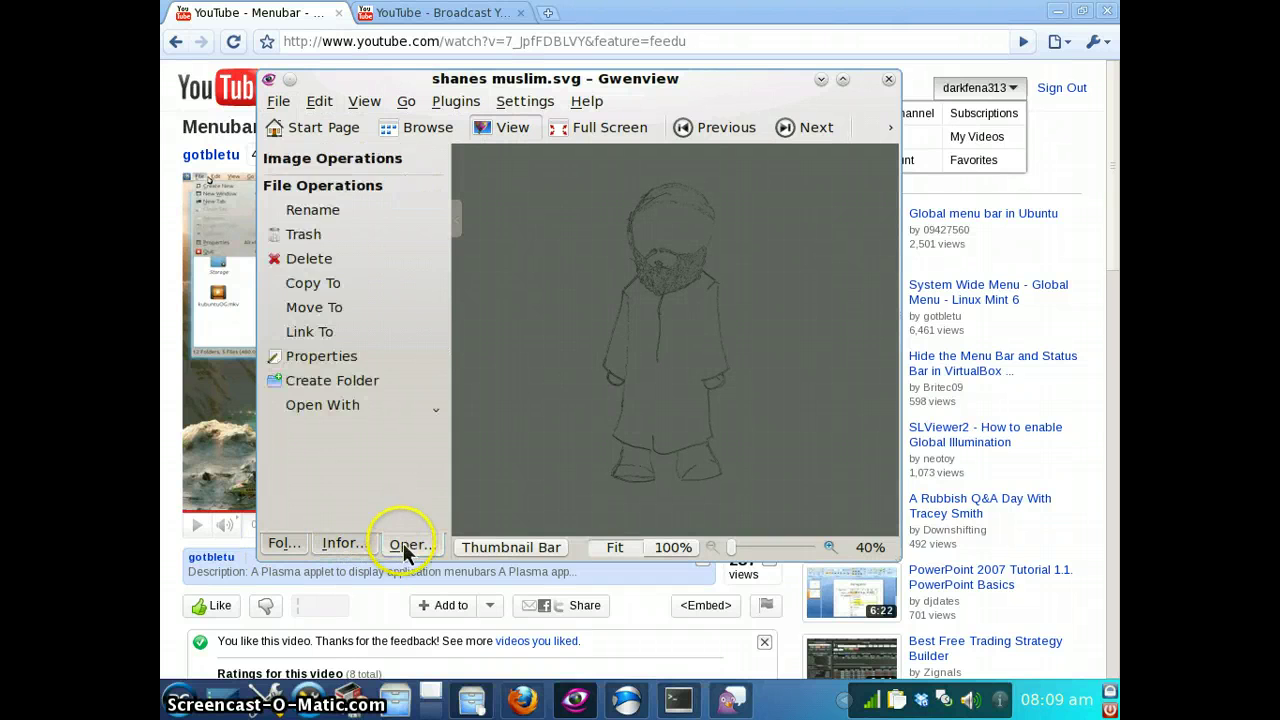
{"action": "left_click", "coordinate": [340, 545]}
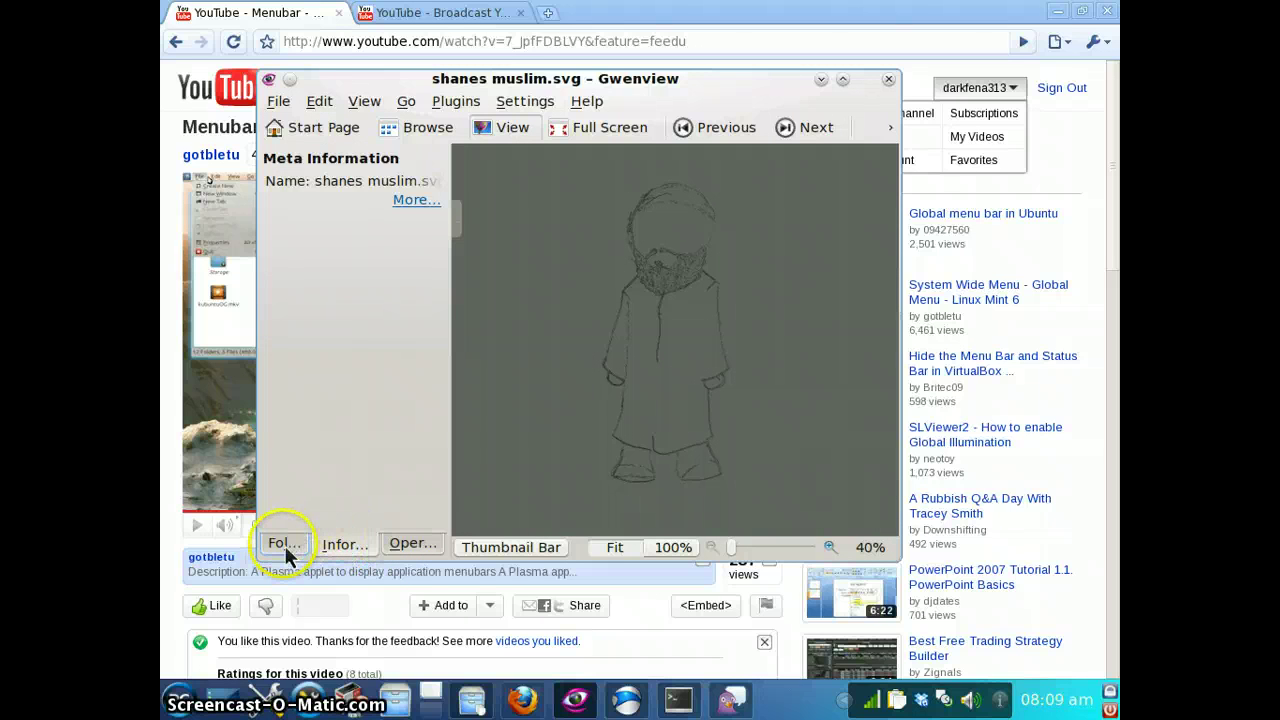
{"action": "left_click", "coordinate": [285, 549]}
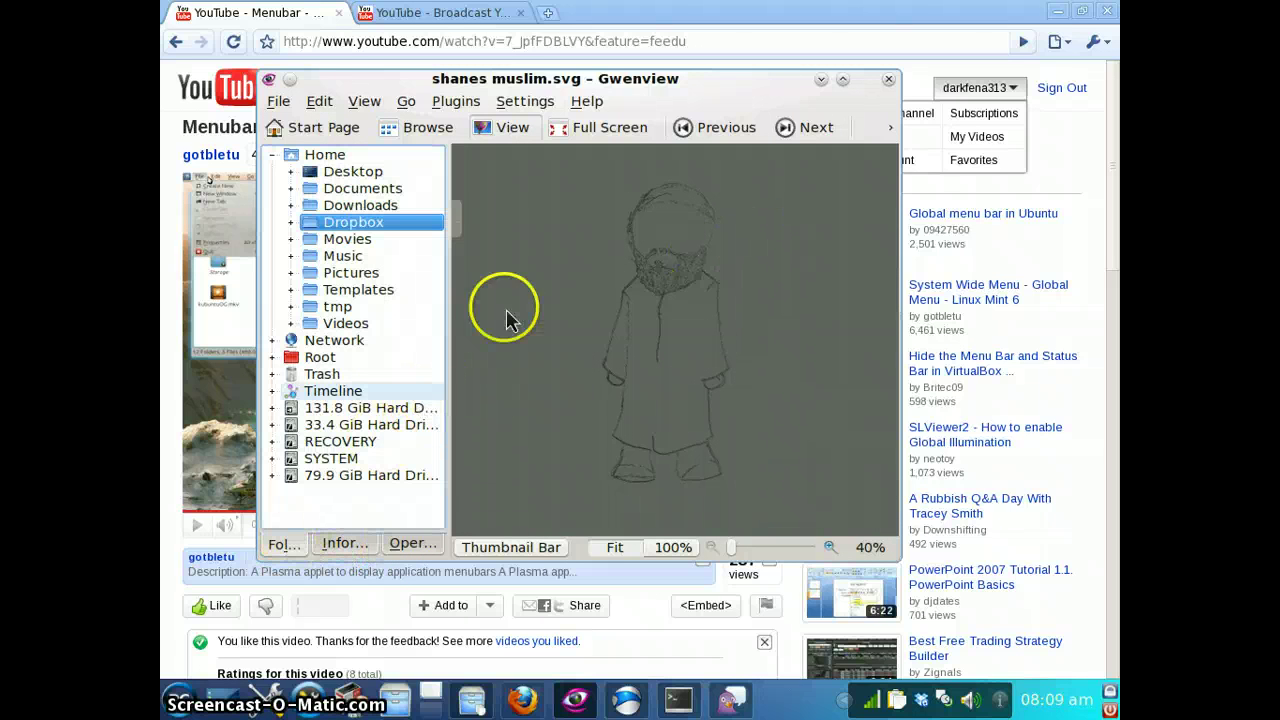
Step to the next image, then back through muslim avatar.png to darkforce_colored.svg
{"action": "left_click", "coordinate": [808, 127]}
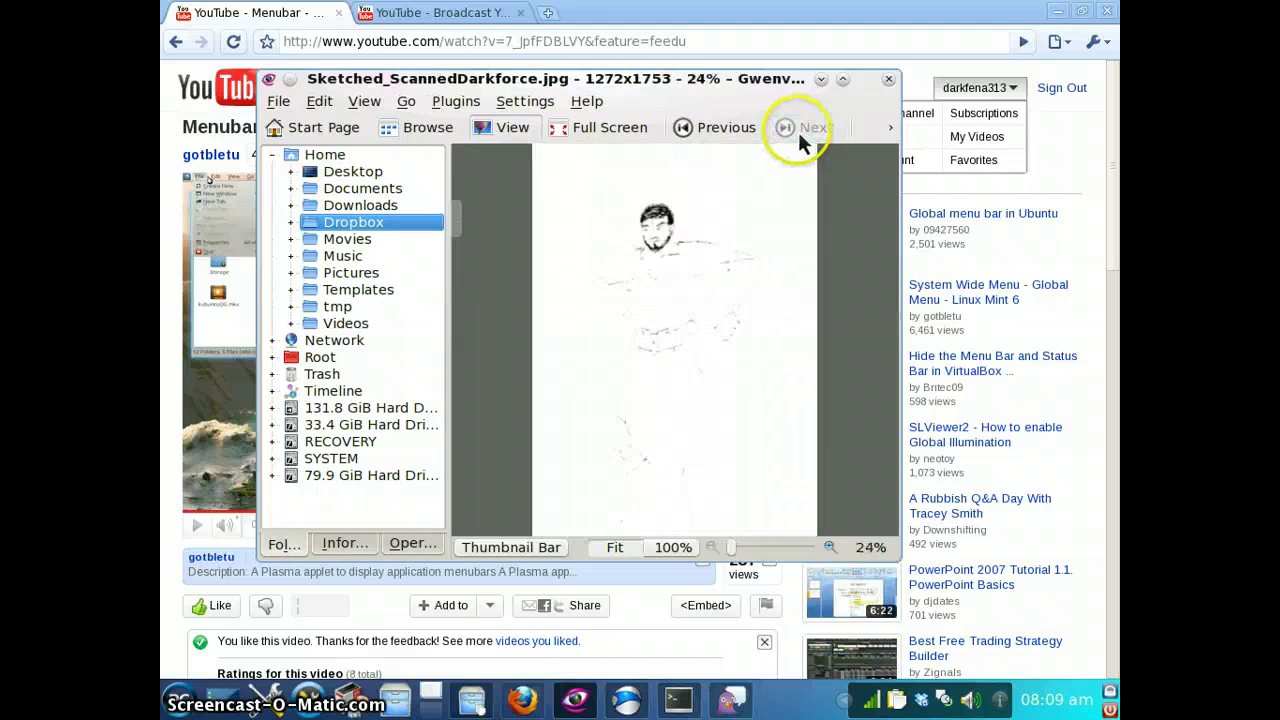
{"action": "left_click", "coordinate": [694, 131]}
{"action": "left_click", "coordinate": [694, 131]}
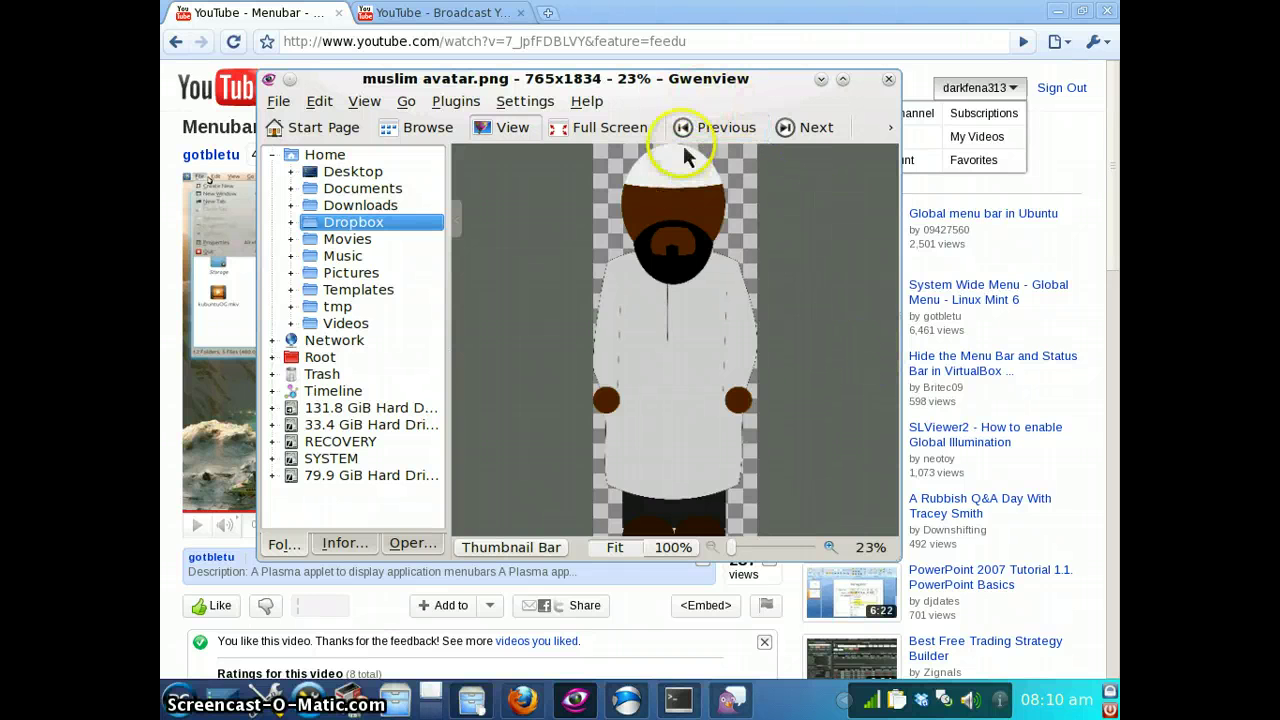
{"action": "left_click", "coordinate": [688, 137]}
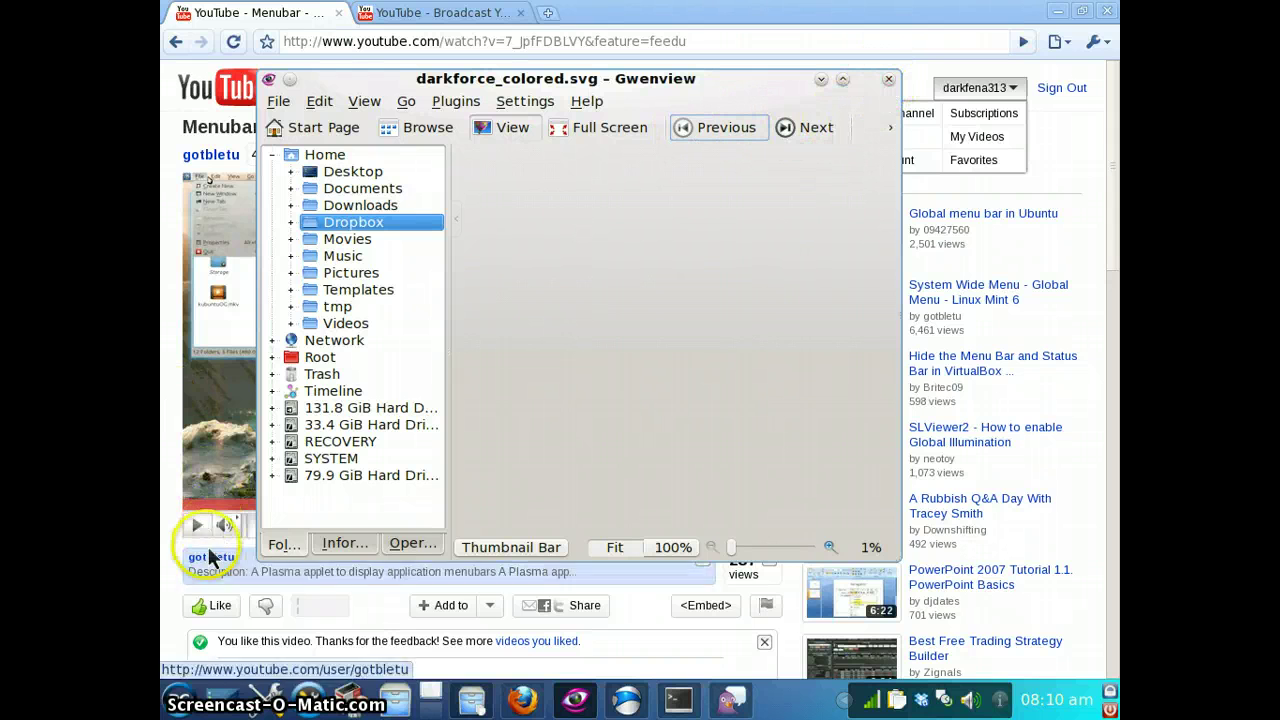
Close the frozen Gwenview and terminate it from the KWin warning
{"action": "left_click", "coordinate": [888, 88]}
{"action": "left_click", "coordinate": [178, 698]}
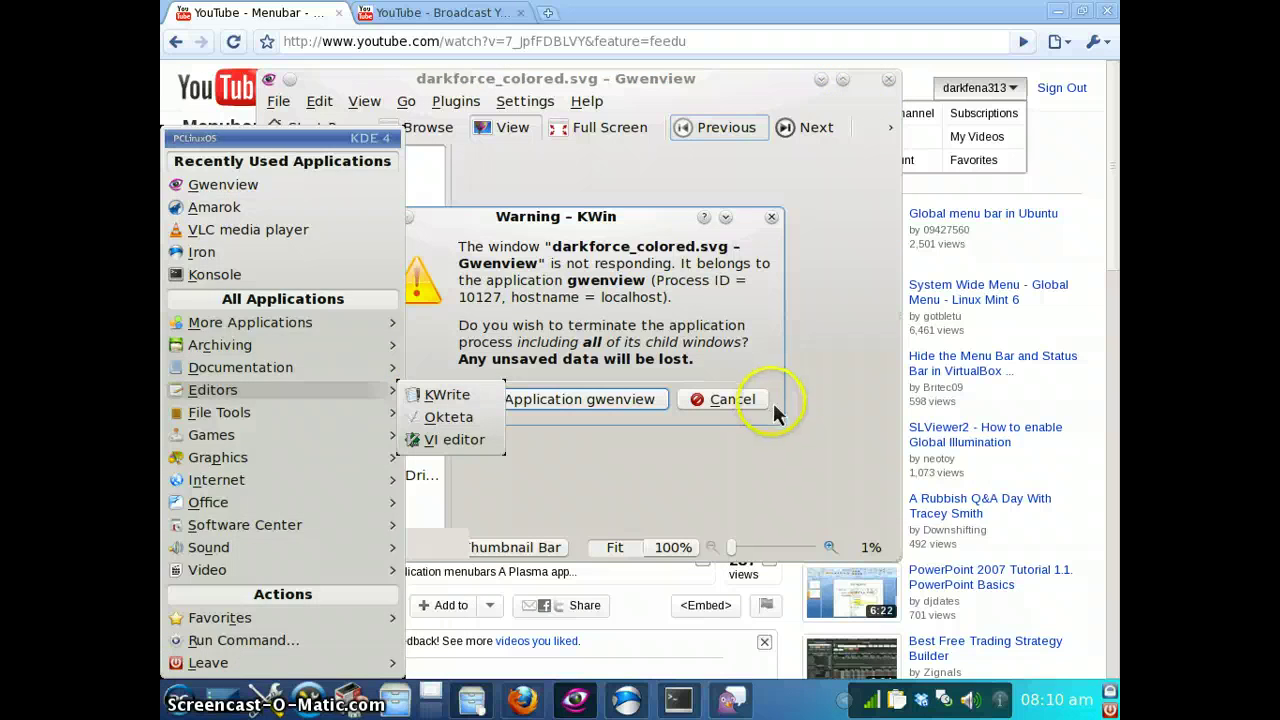
{"action": "left_click", "coordinate": [745, 322]}
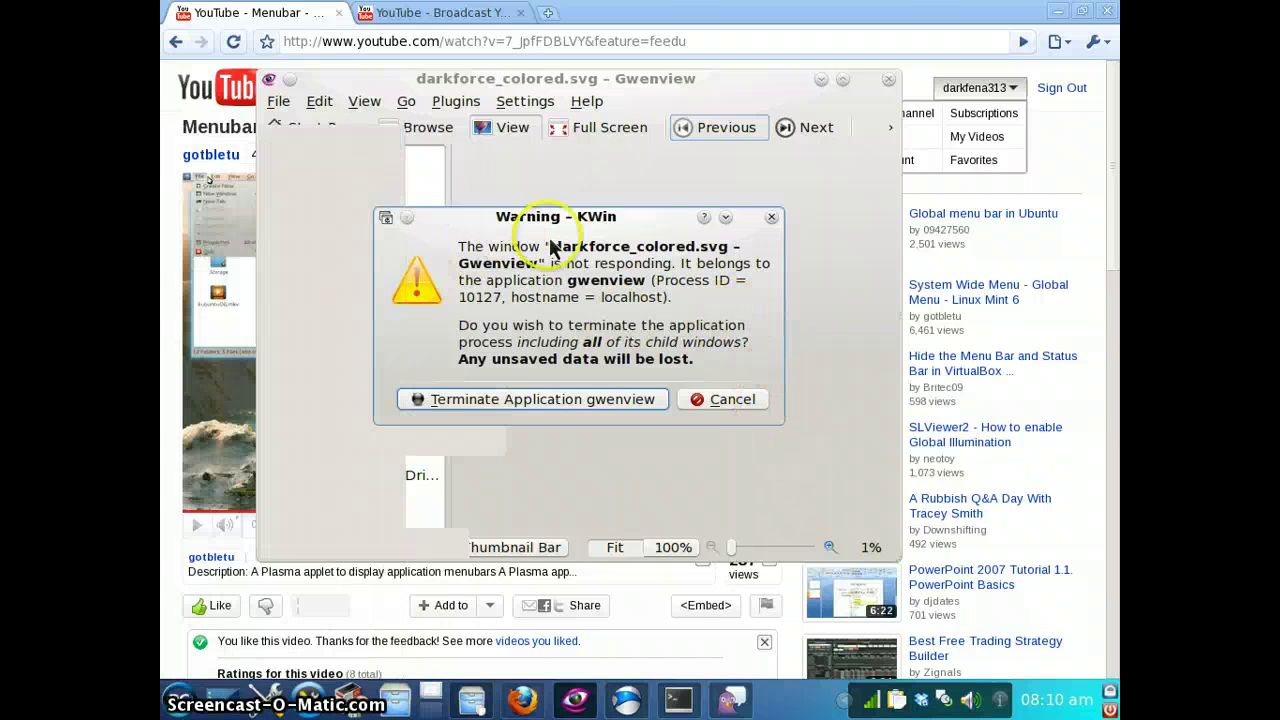
{"action": "left_click", "coordinate": [560, 401]}
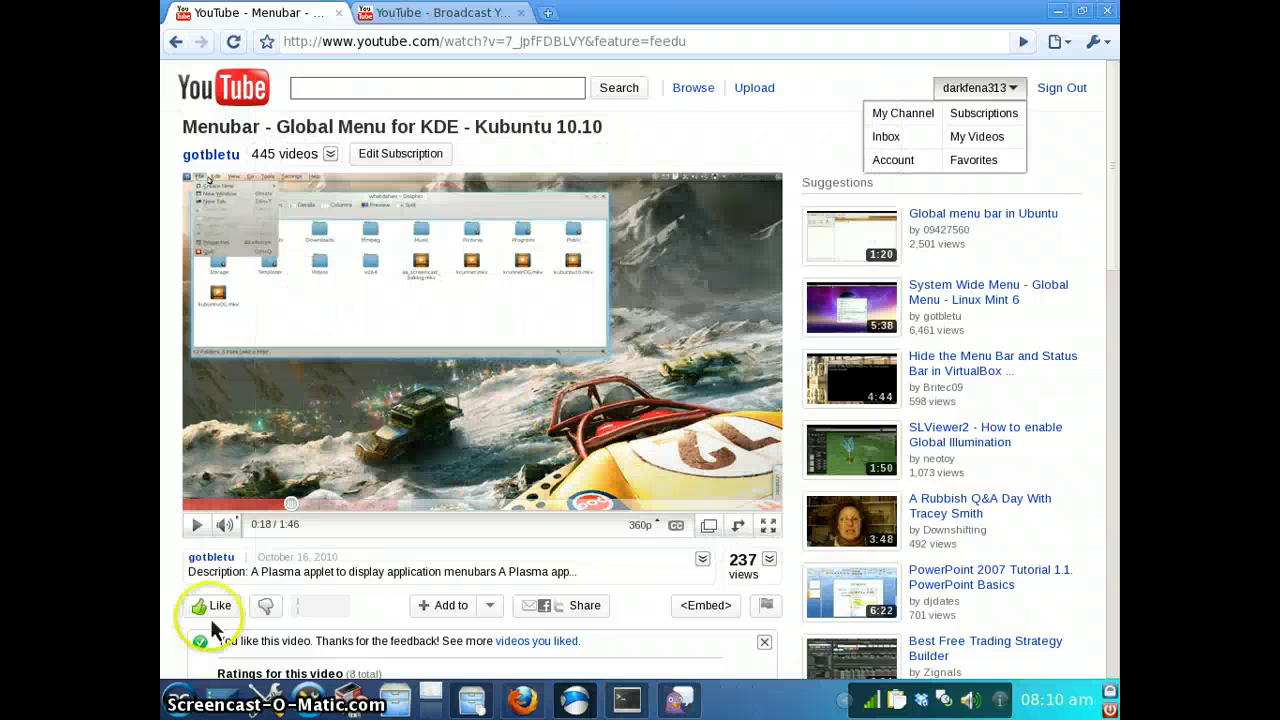
Launch Mahjongg Solitaire from the Games > Boards menu
{"action": "left_click", "coordinate": [177, 704]}
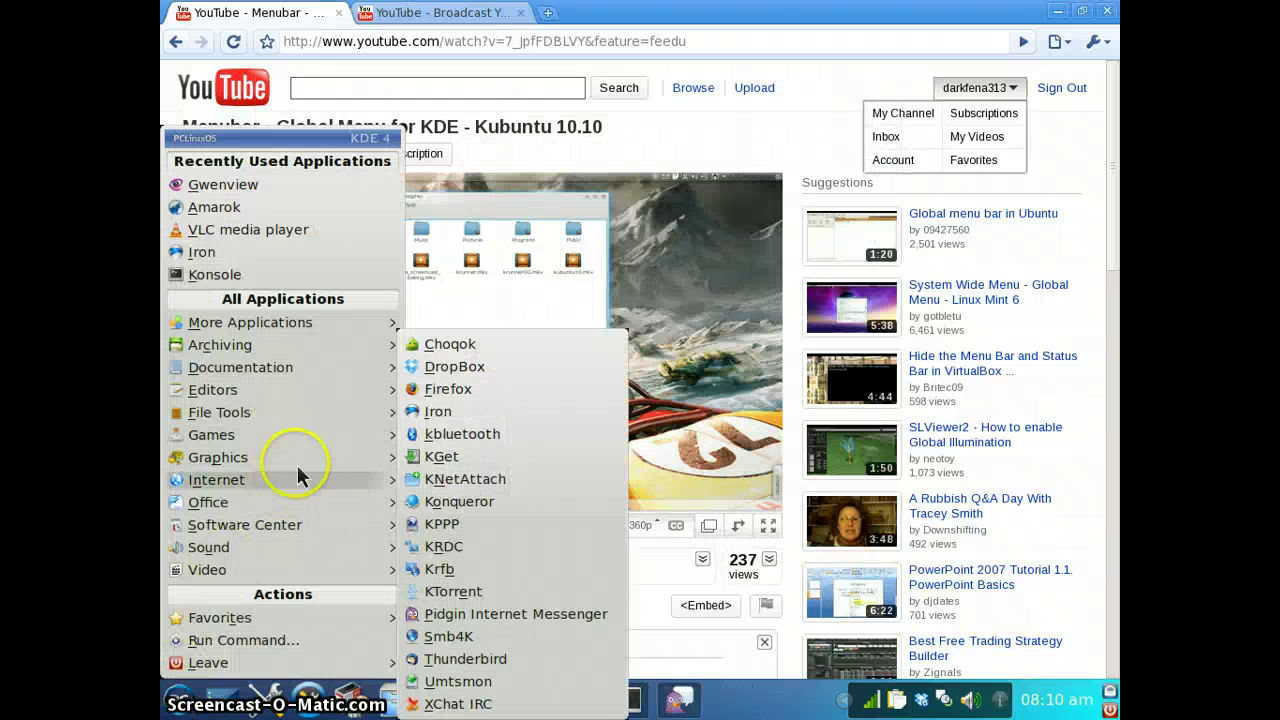
{"action": "mouse_move", "coordinate": [303, 461]}
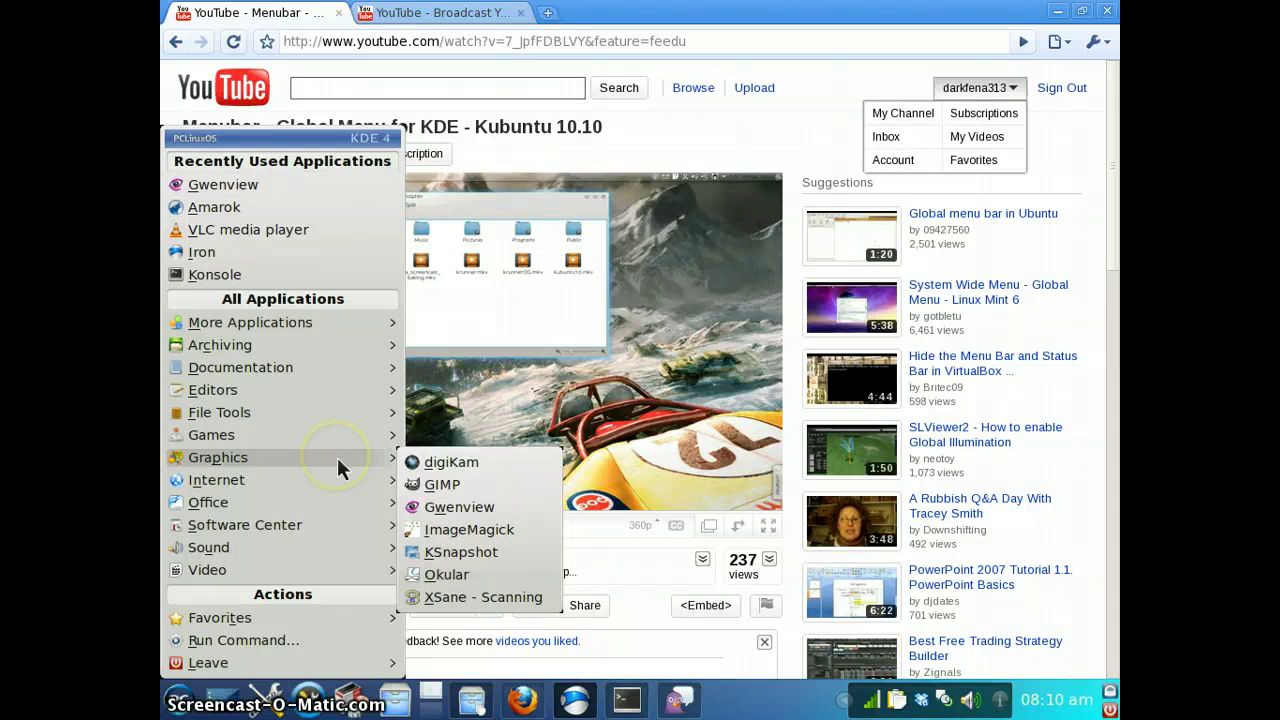
{"action": "mouse_move", "coordinate": [346, 439]}
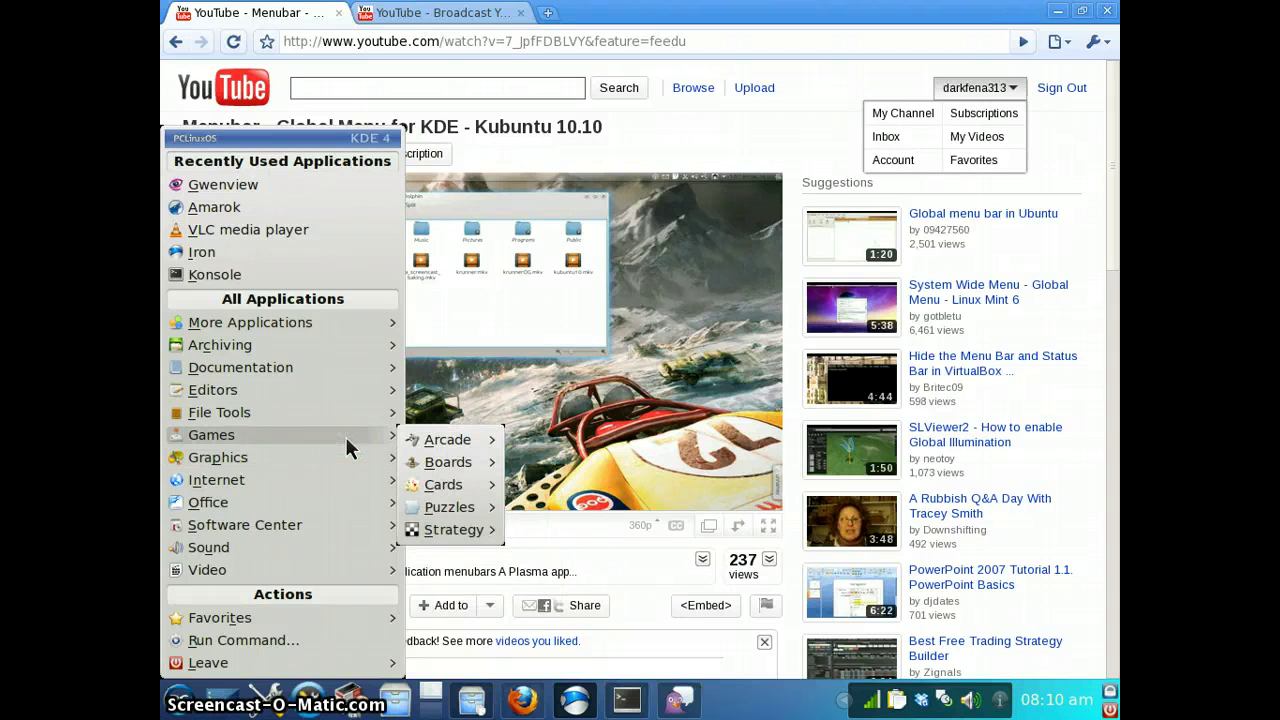
{"action": "mouse_move", "coordinate": [460, 467]}
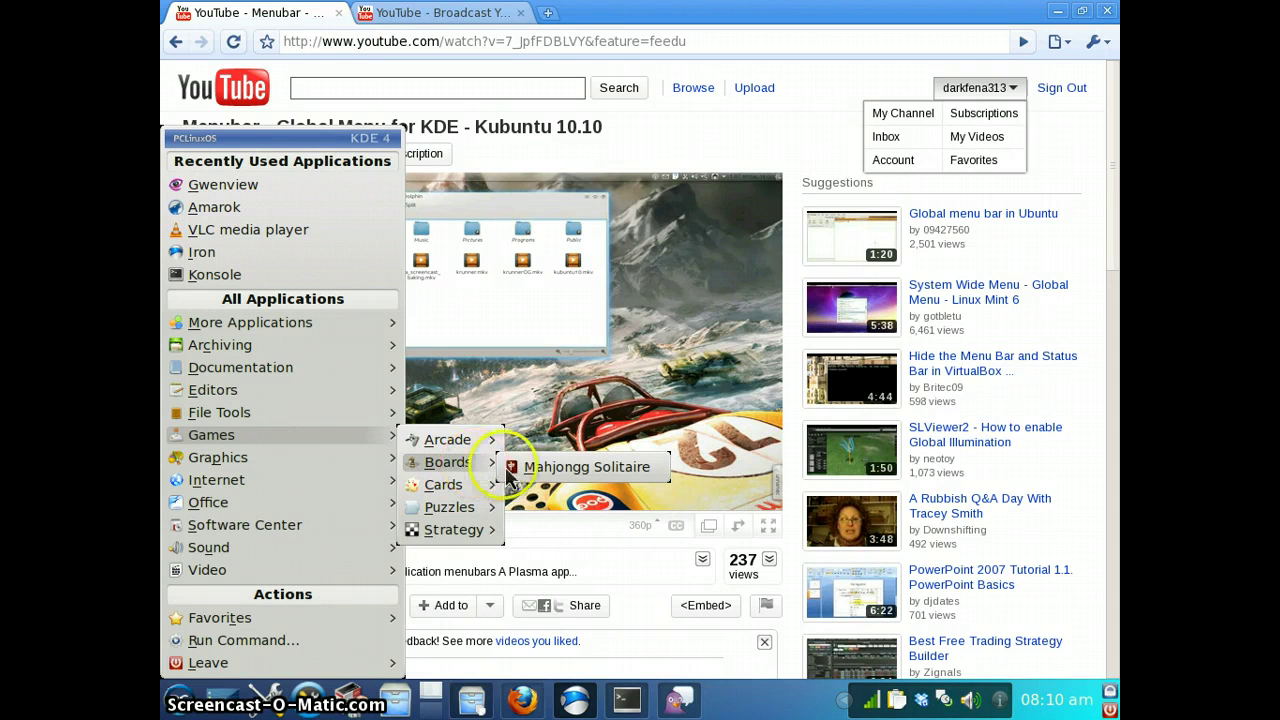
{"action": "left_click", "coordinate": [476, 474]}
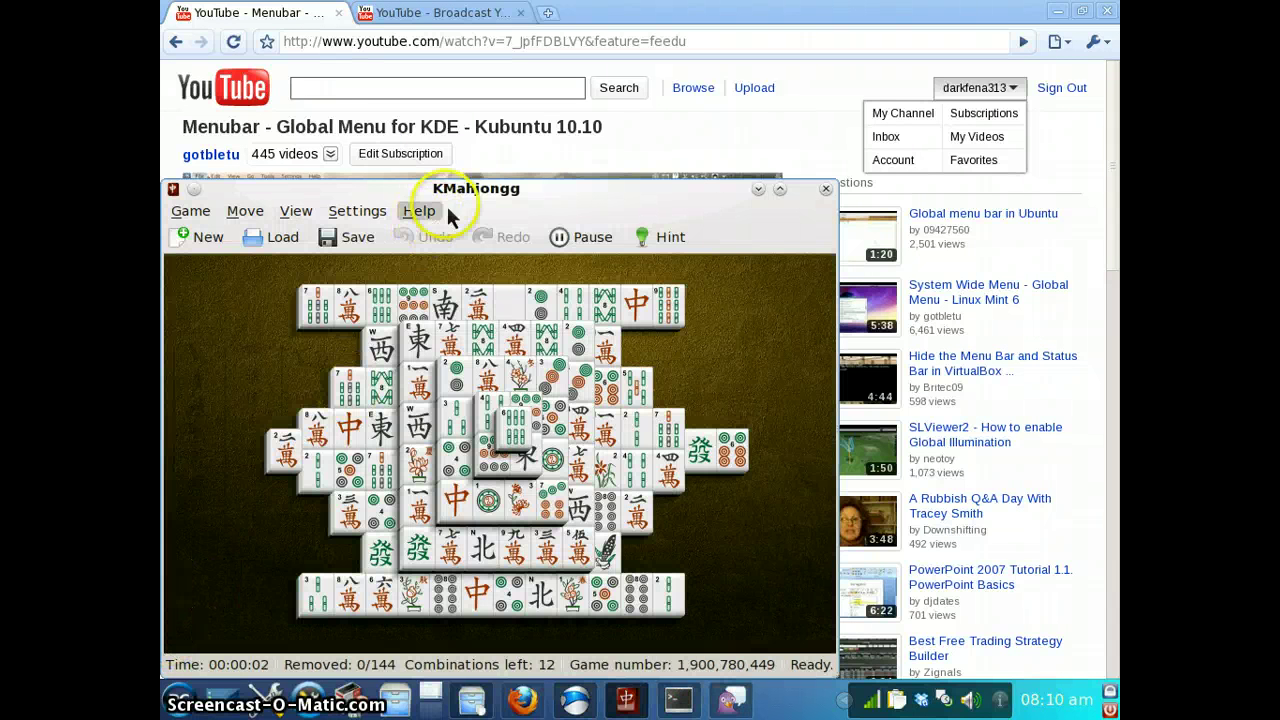
Use a hint to remove the 西 pair and the 發 pair, then close KMahjongg
{"action": "left_click_drag", "start_coordinate": [463, 204], "coordinate": [548, 176]}
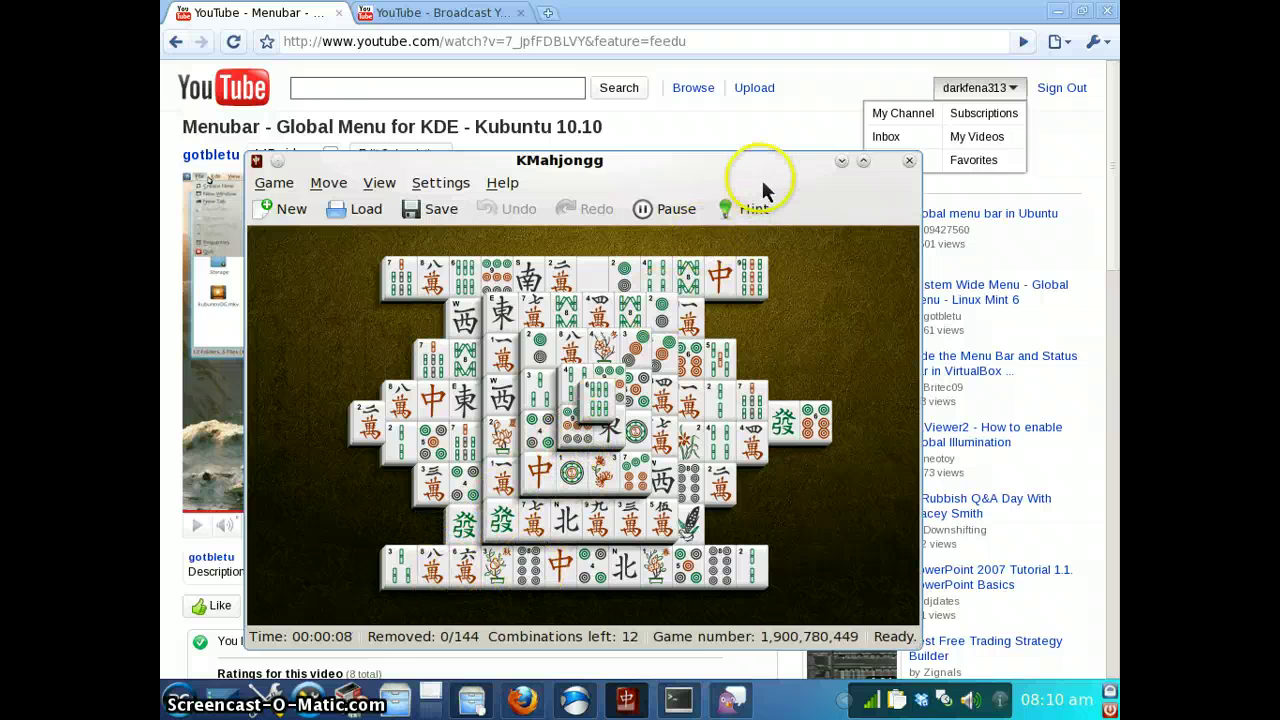
{"action": "left_click", "coordinate": [764, 220]}
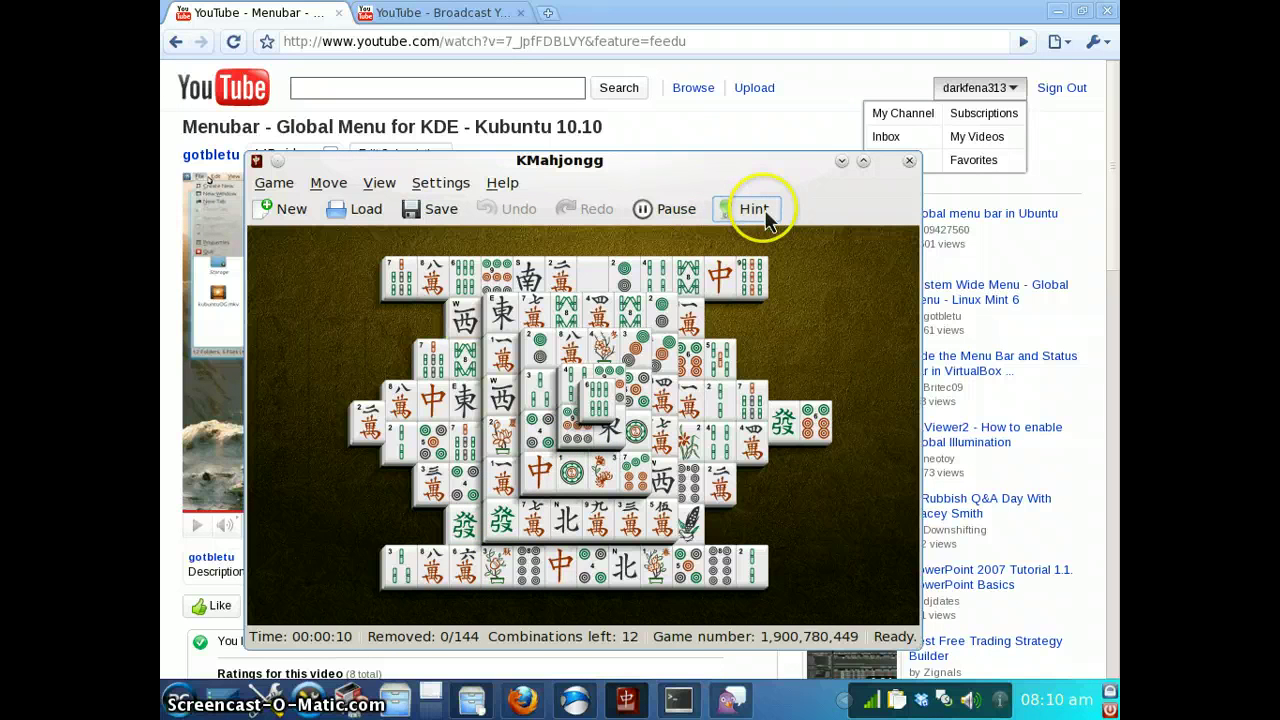
{"action": "left_click", "coordinate": [465, 318]}
{"action": "left_click", "coordinate": [500, 398]}
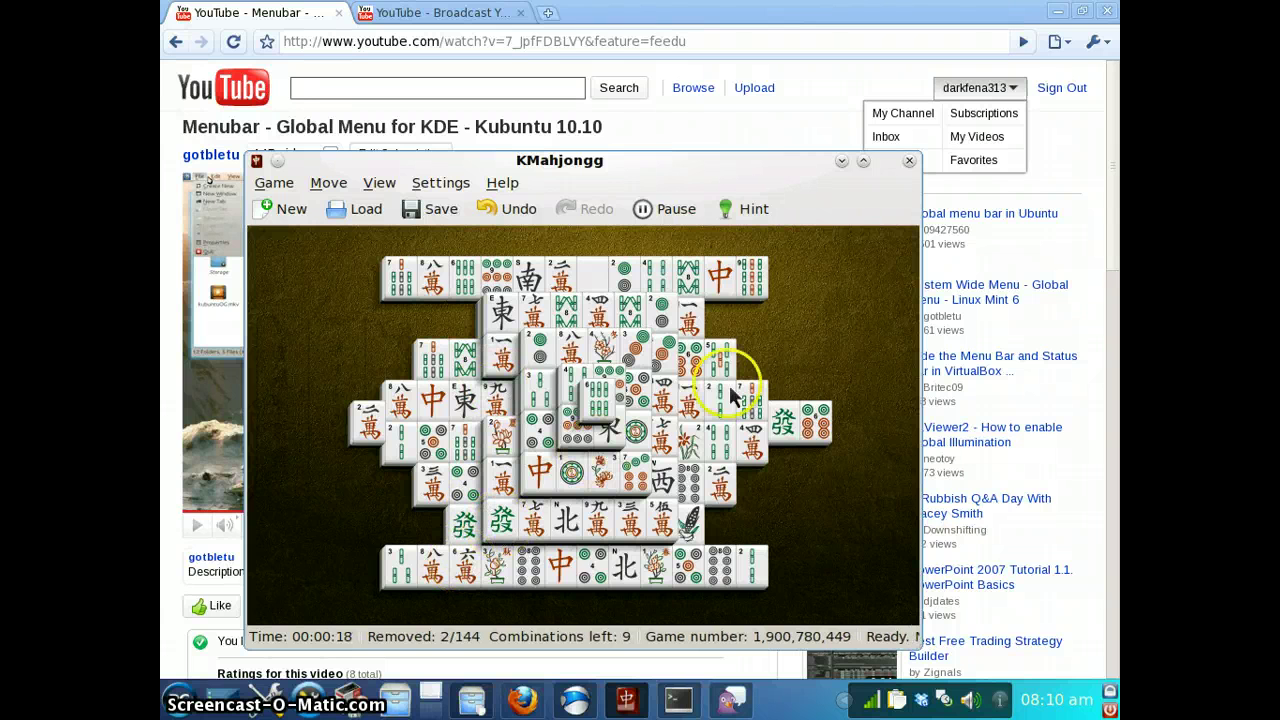
{"action": "left_click", "coordinate": [536, 474]}
{"action": "left_click", "coordinate": [565, 567]}
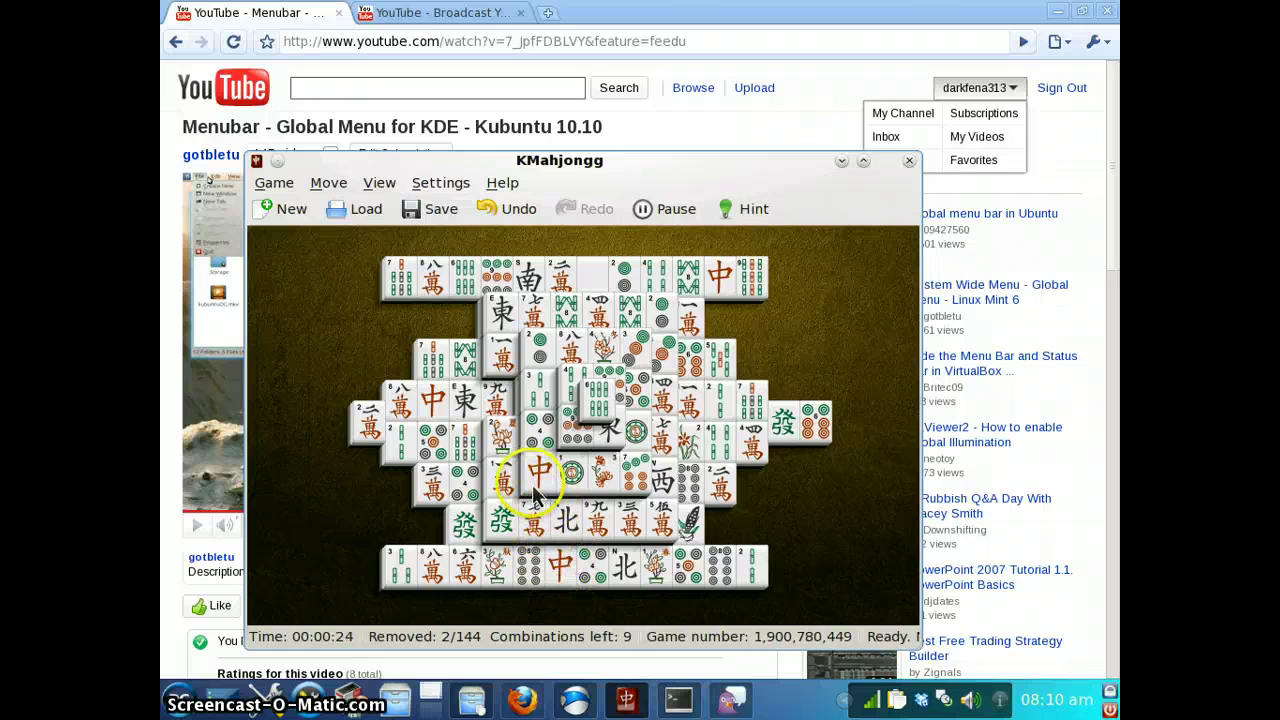
{"action": "left_click", "coordinate": [487, 530]}
{"action": "left_click", "coordinate": [466, 530]}
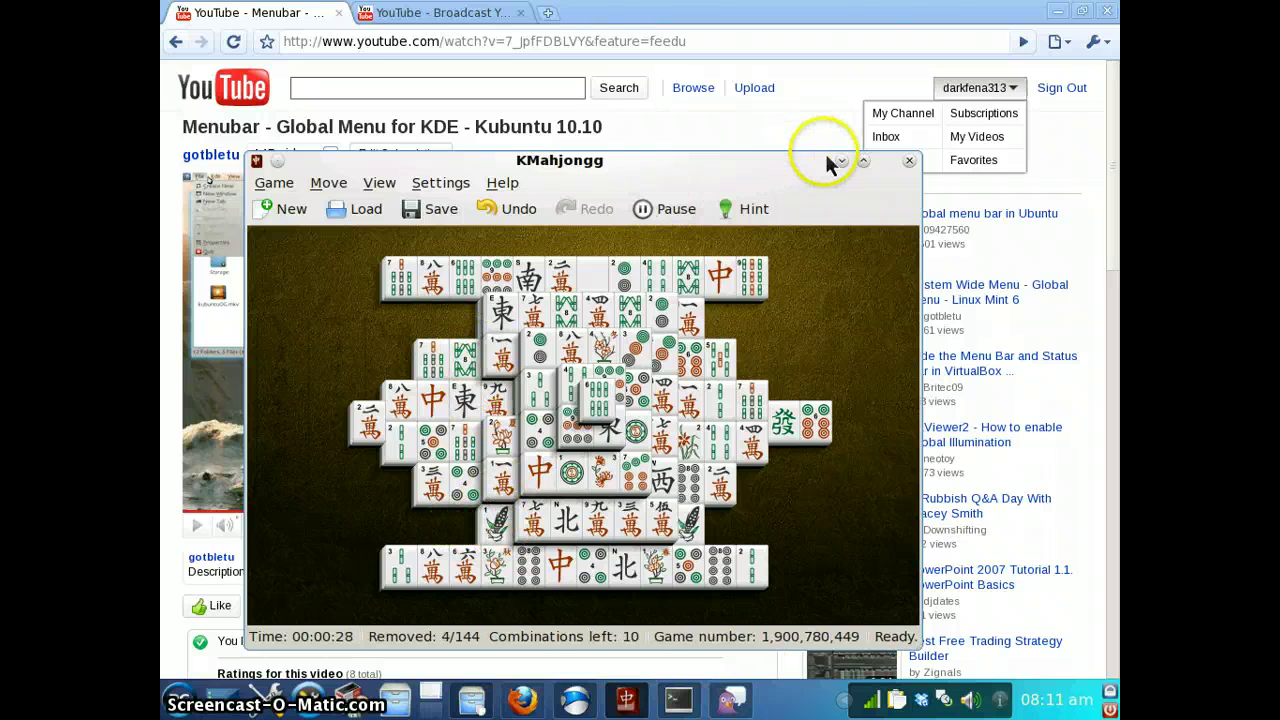
{"action": "left_click", "coordinate": [908, 161]}
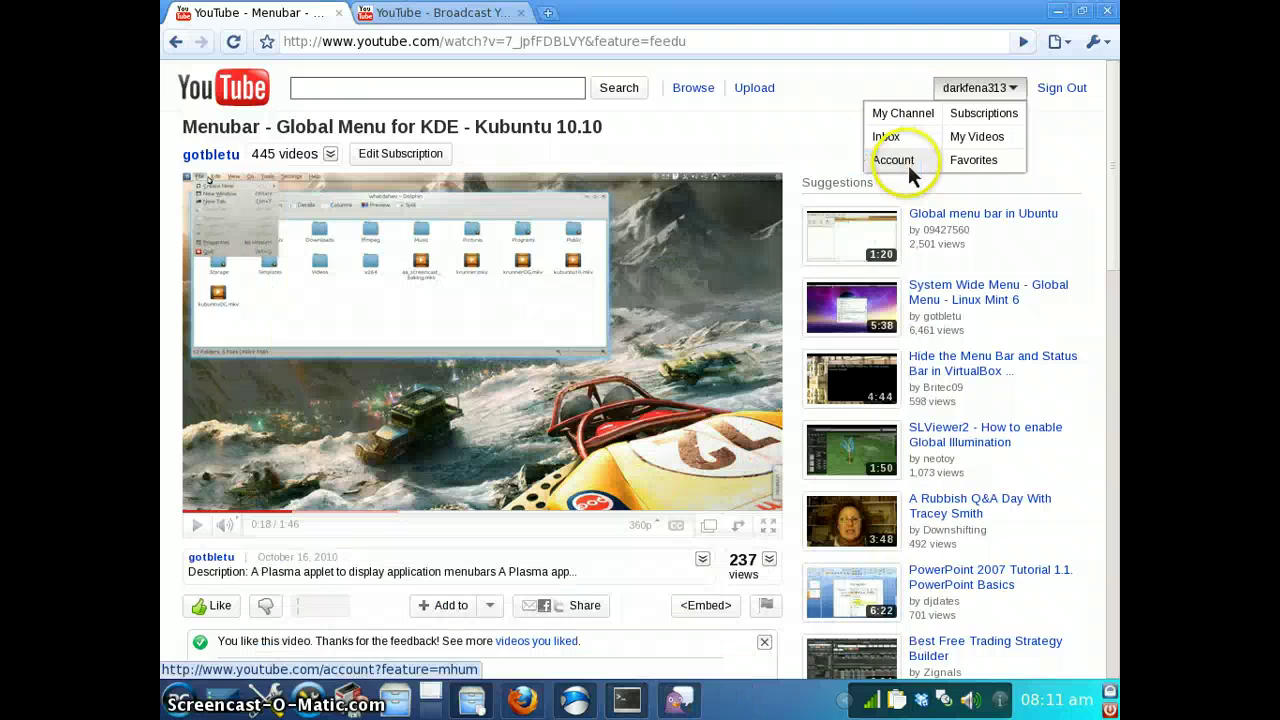
Browse editor, documentation, archiving, system monitoring and terminal apps under More Applications
{"action": "left_click", "coordinate": [178, 700]}
{"action": "mouse_move", "coordinate": [266, 412]}
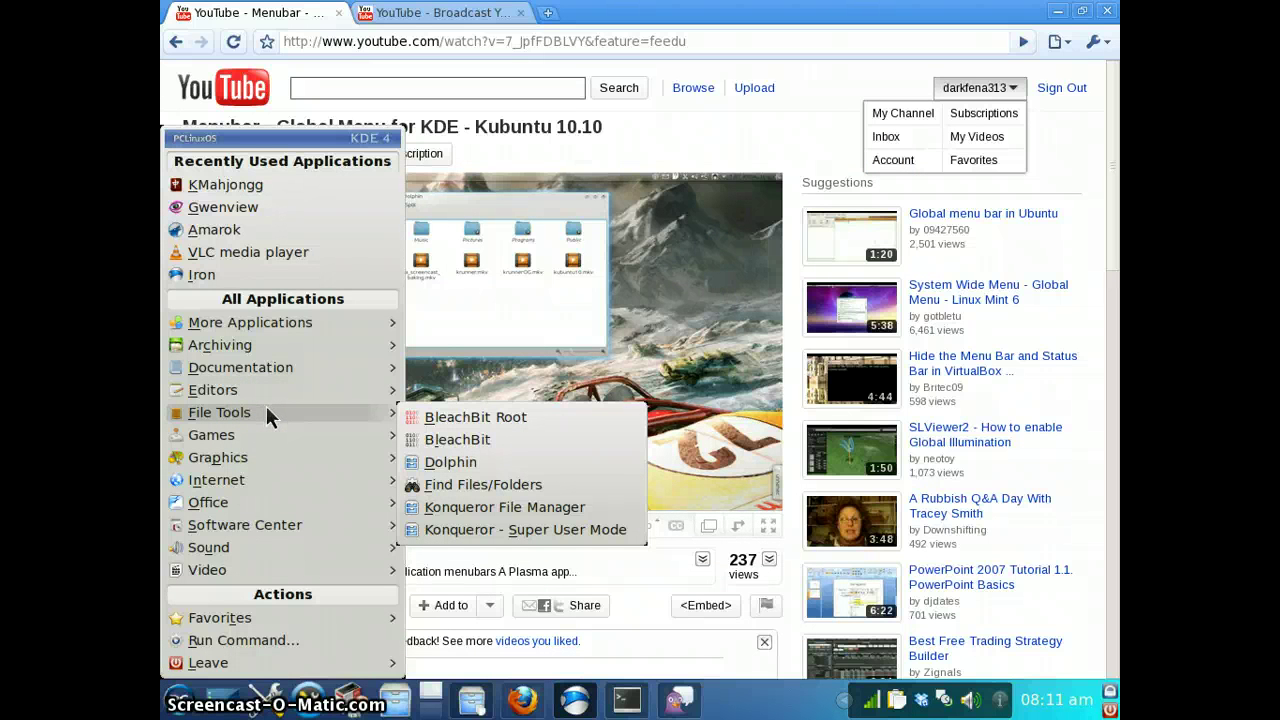
{"action": "left_click", "coordinate": [270, 390]}
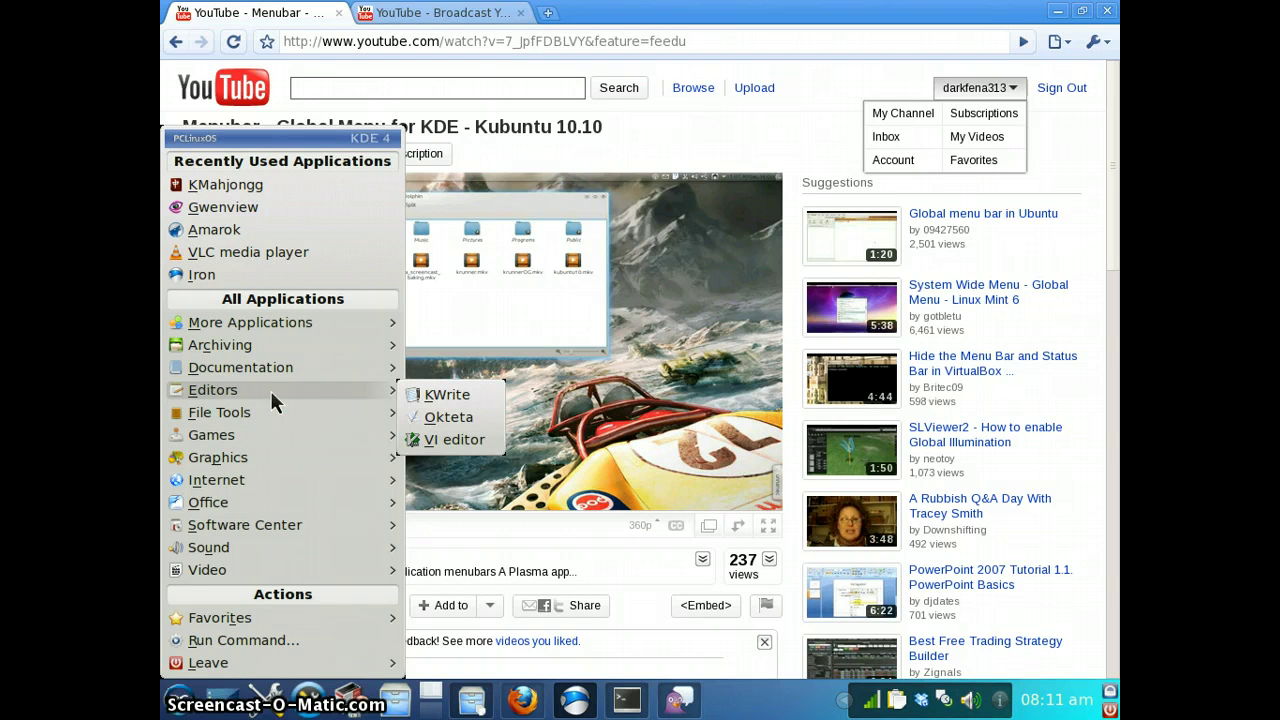
{"action": "left_click", "coordinate": [285, 370]}
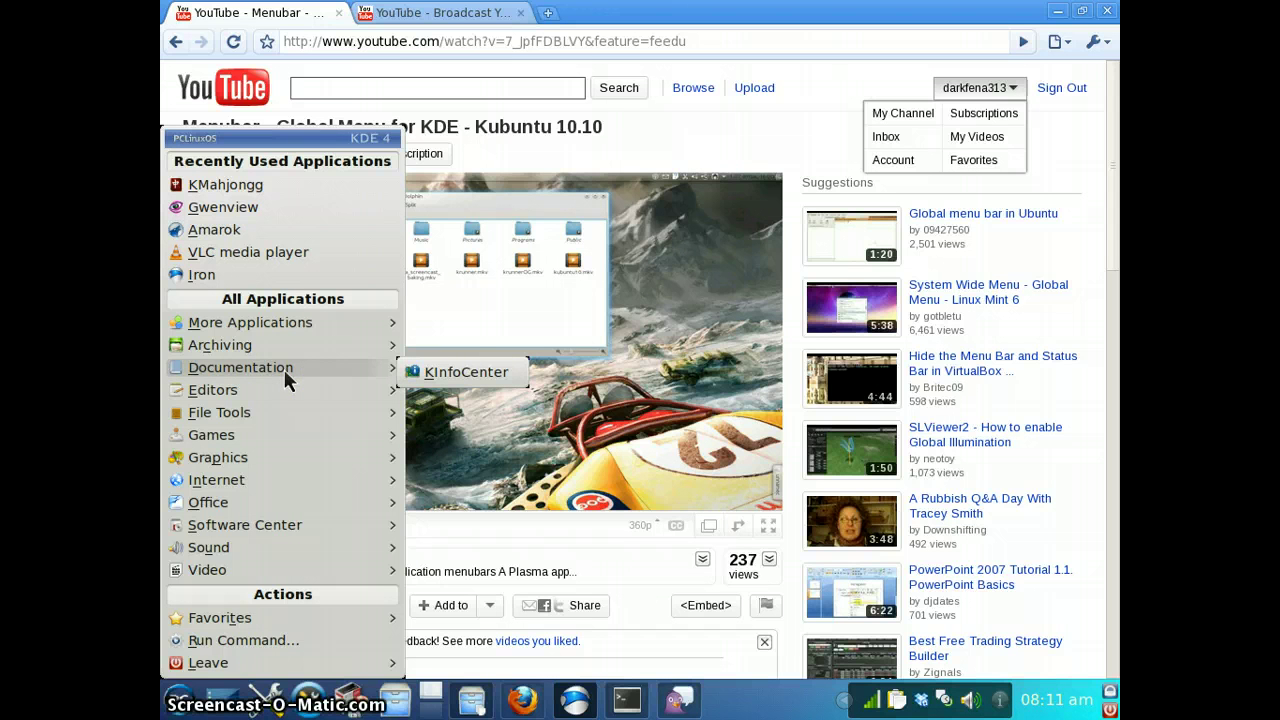
{"action": "left_click", "coordinate": [289, 350]}
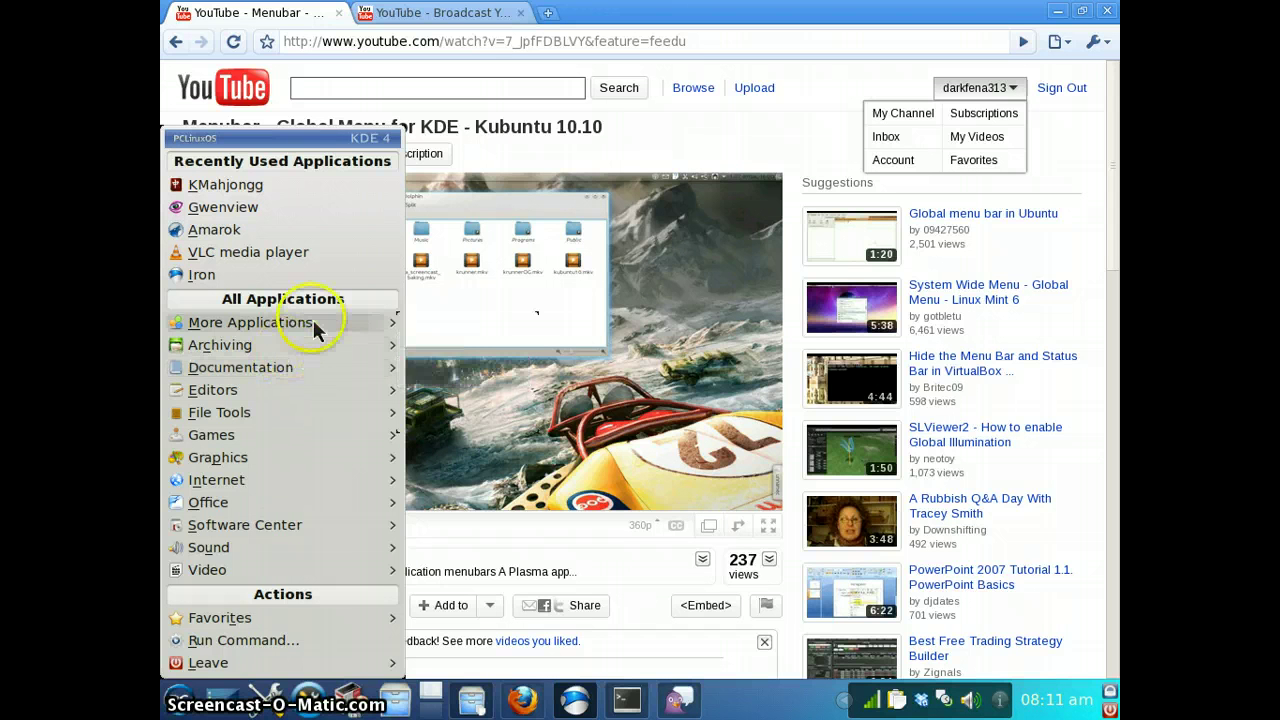
{"action": "mouse_move", "coordinate": [313, 319]}
{"action": "left_click", "coordinate": [405, 325]}
{"action": "mouse_move", "coordinate": [463, 340]}
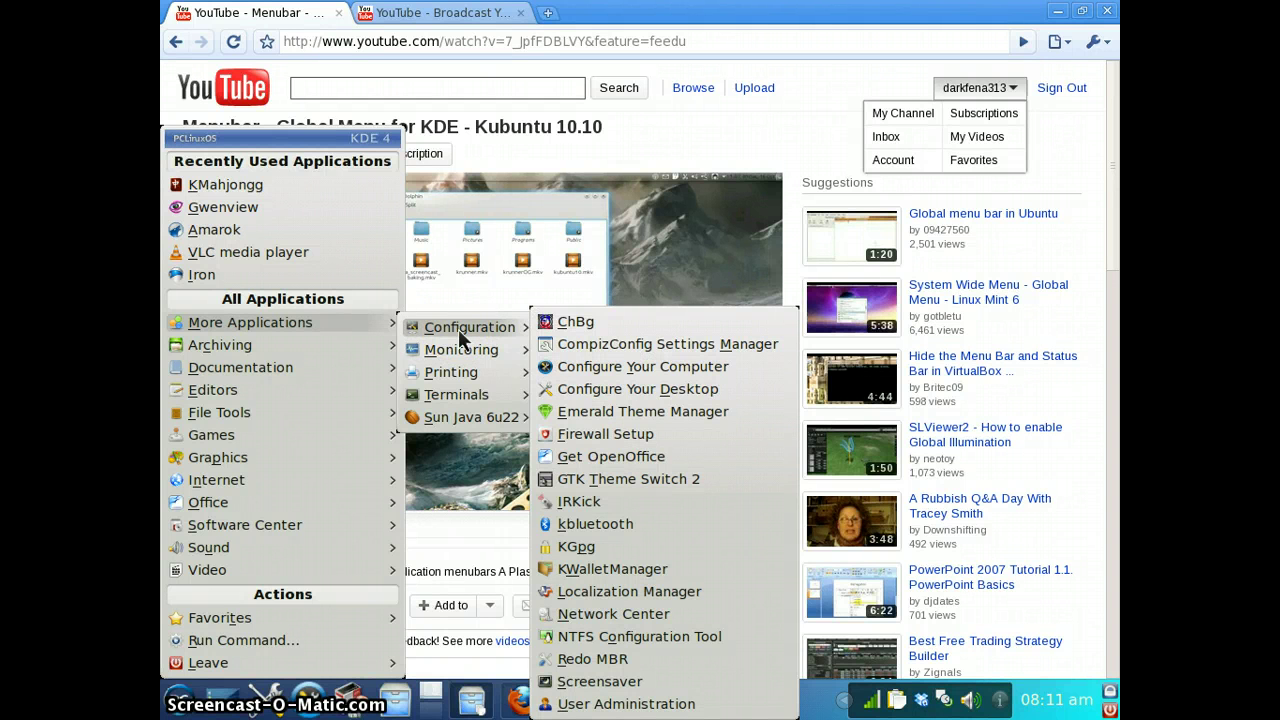
{"action": "left_click", "coordinate": [462, 346]}
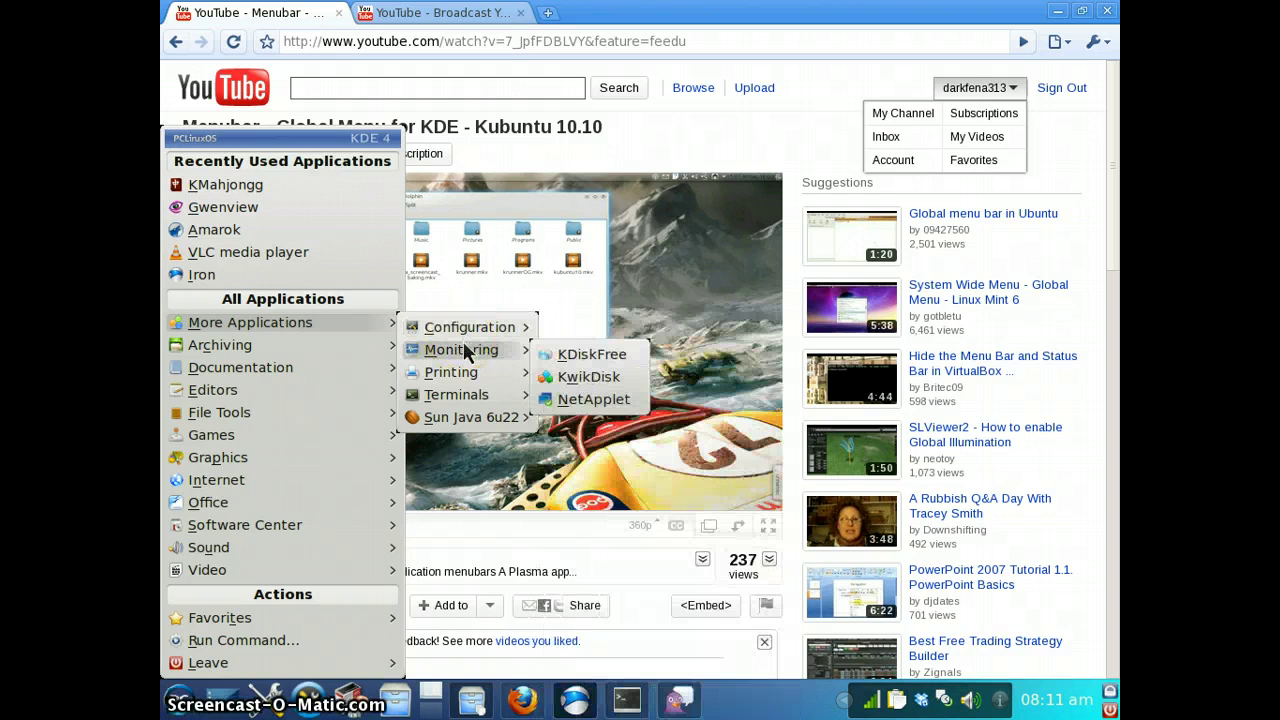
{"action": "left_click", "coordinate": [488, 397]}
{"action": "mouse_move", "coordinate": [495, 328]}
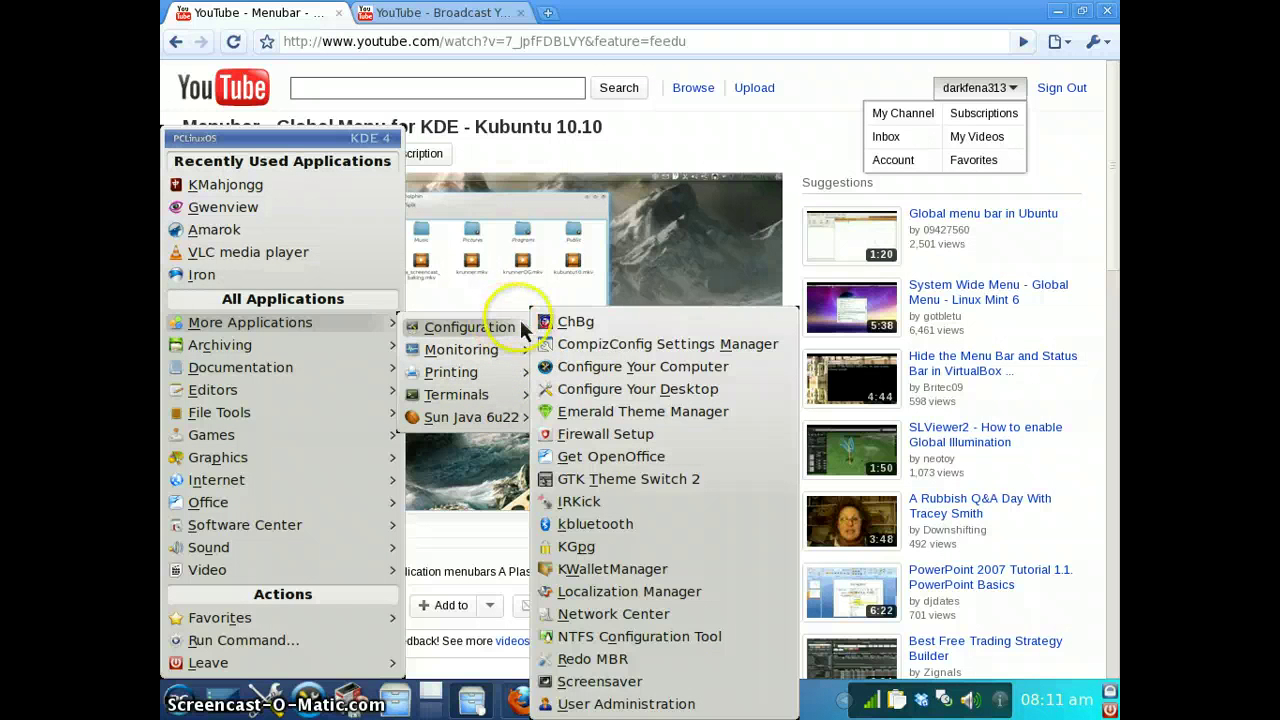
Reopen the launcher and show the Internet apps, such as Firefox, KTorrent and XChat IRC
{"action": "left_click", "coordinate": [797, 240]}
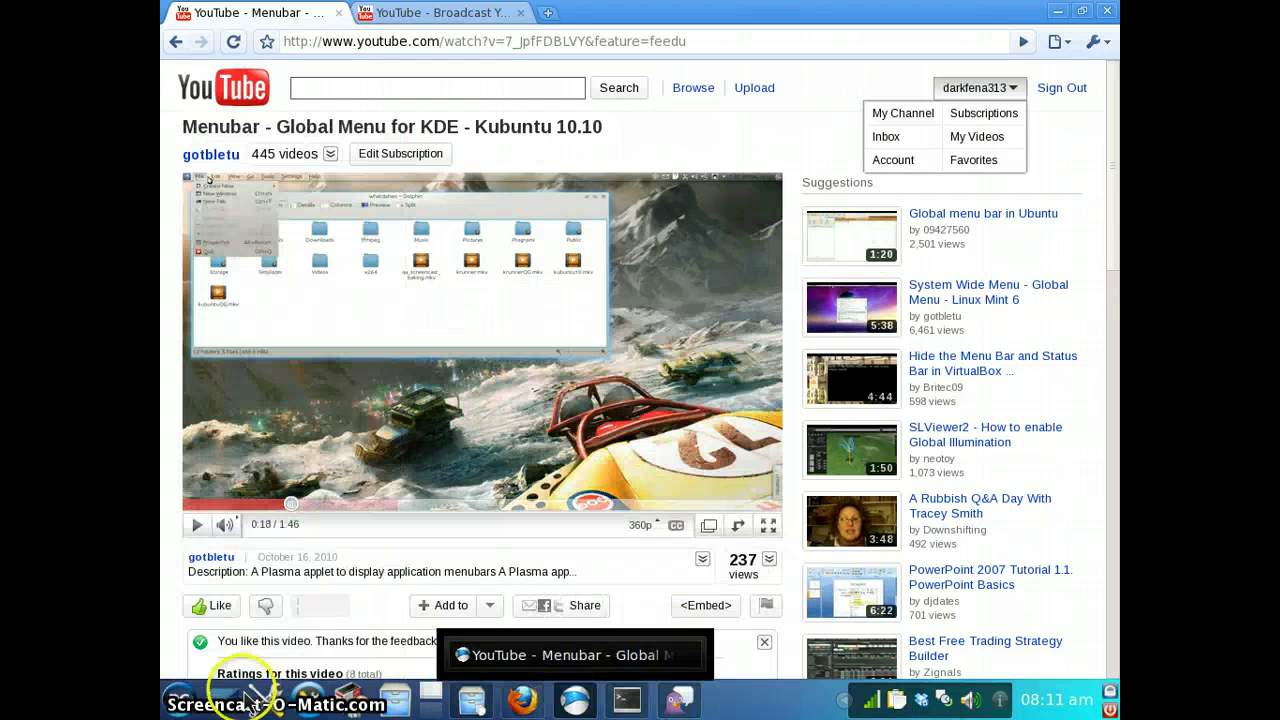
{"action": "left_click", "coordinate": [180, 700]}
{"action": "mouse_move", "coordinate": [250, 485]}
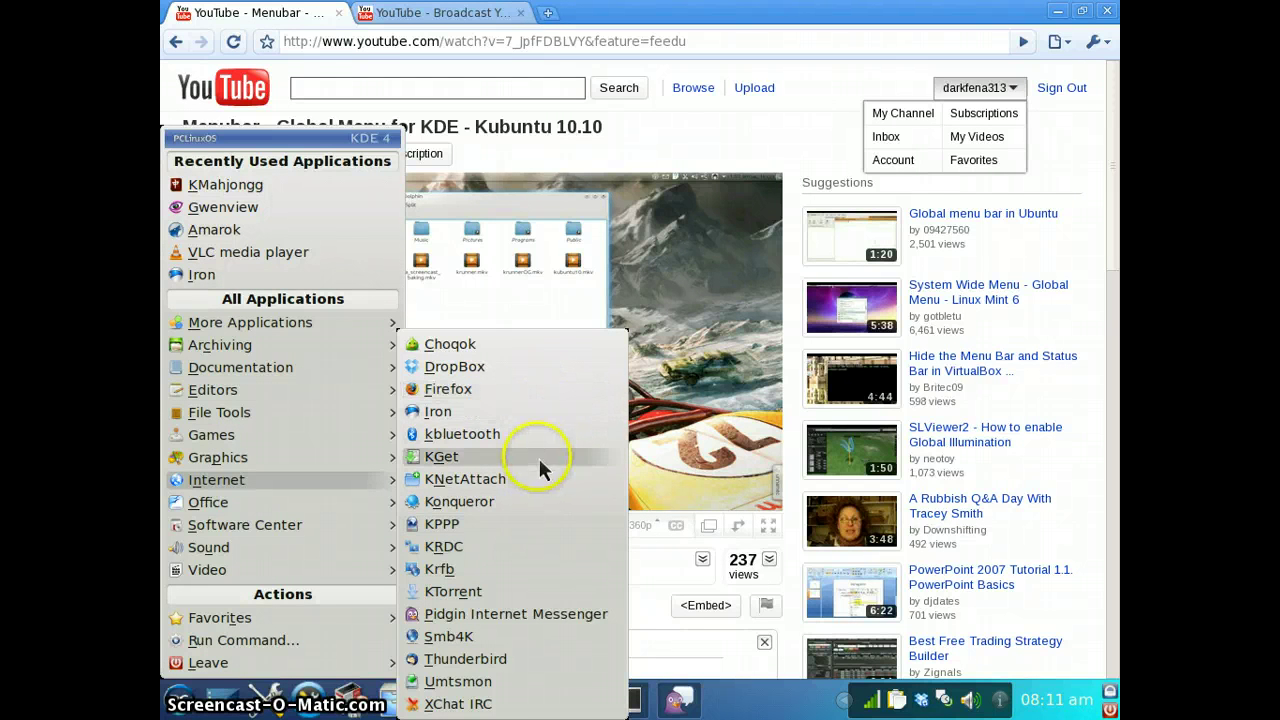
Start Mozilla Thunderbird, dismiss its Mail Account Setup, and close it again
{"action": "left_click", "coordinate": [530, 663]}
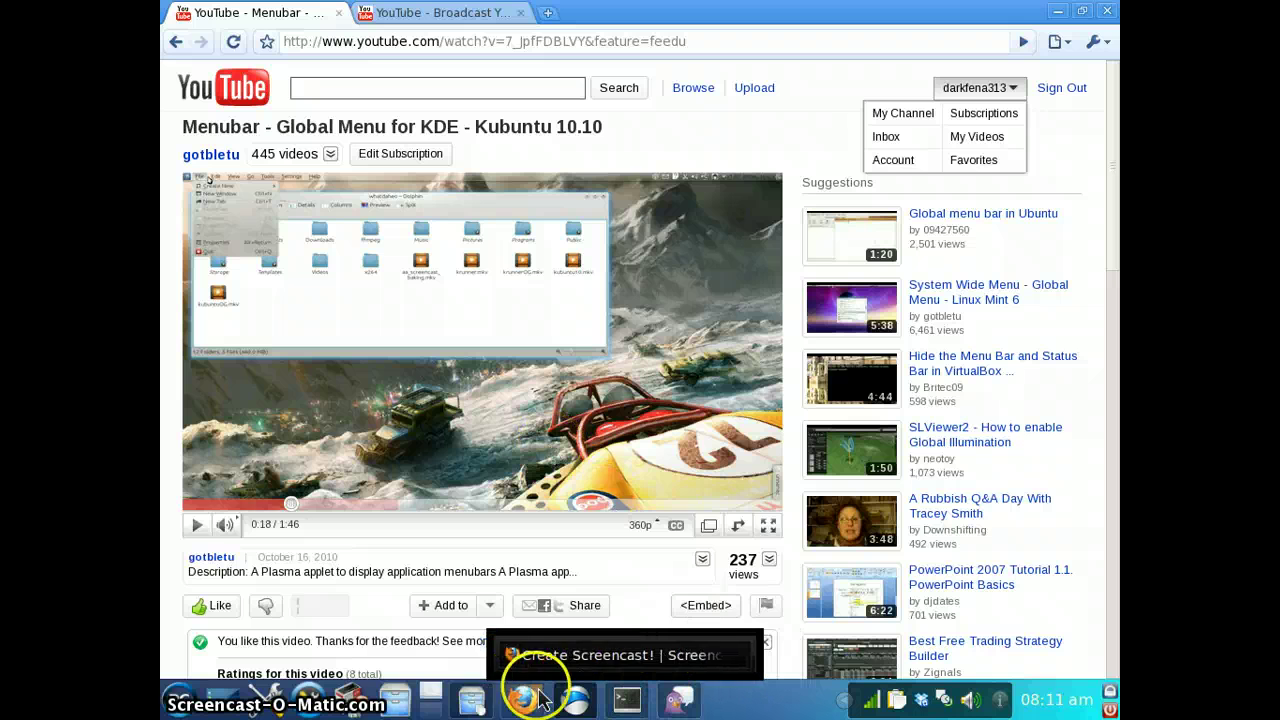
{"action": "mouse_move", "coordinate": [555, 690]}
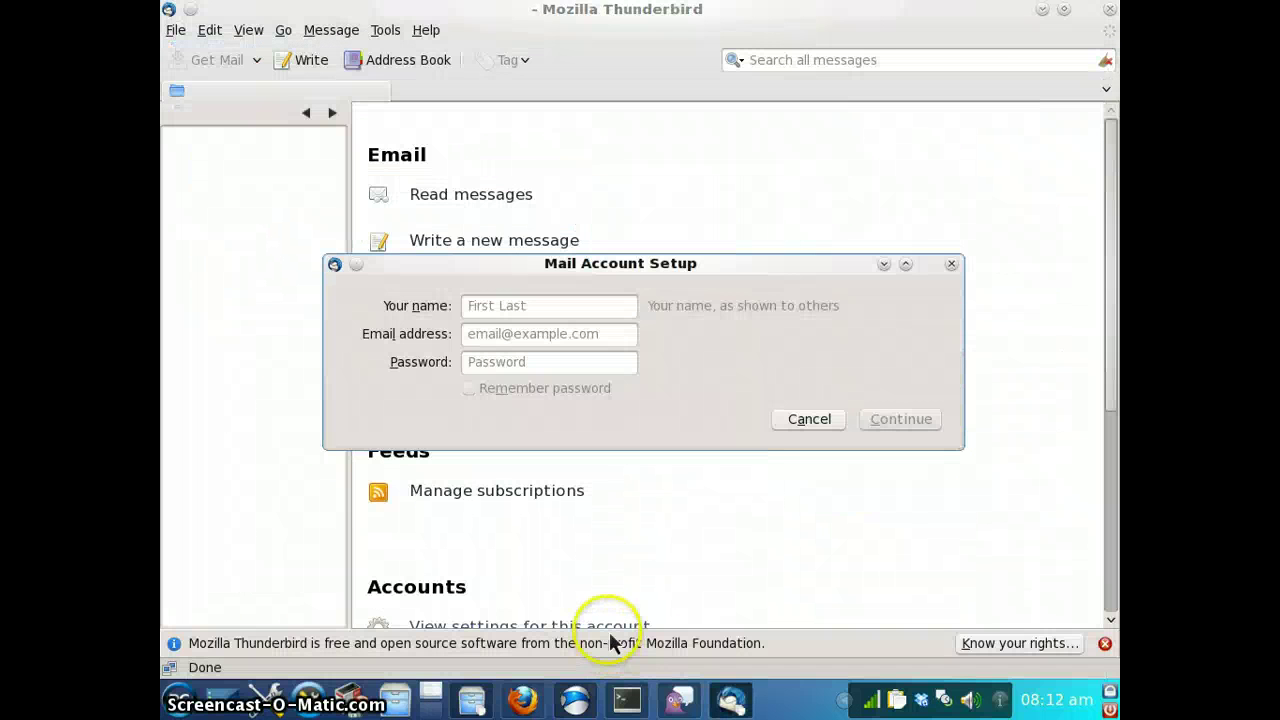
{"action": "left_click", "coordinate": [950, 266]}
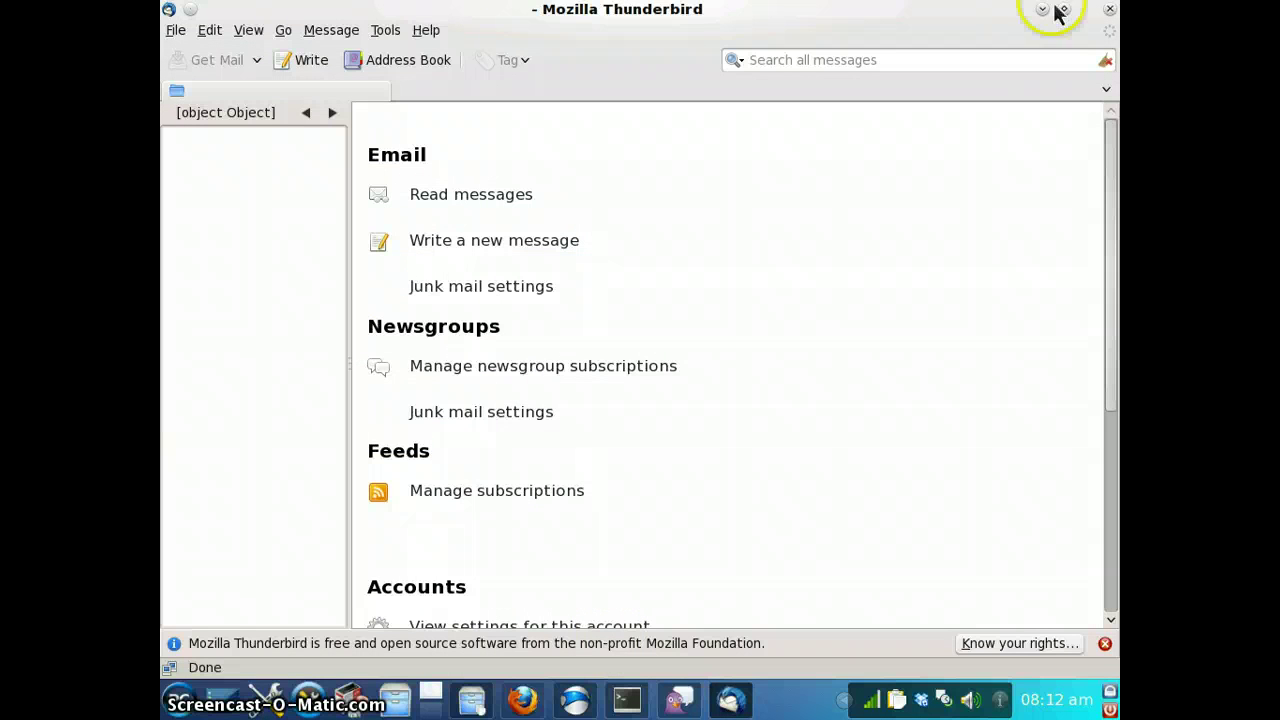
{"action": "left_click", "coordinate": [1109, 9]}
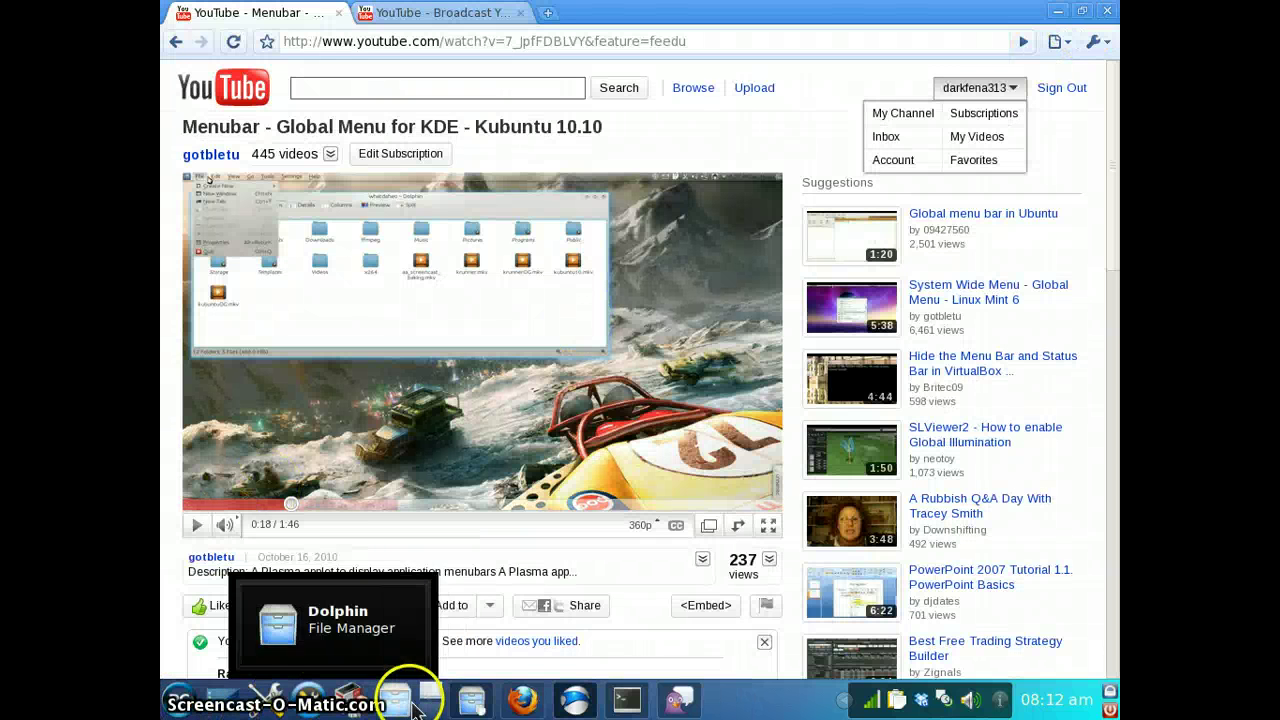
Start Synaptic with the root password and begin a package search for recordmydesktop
{"action": "left_click", "coordinate": [355, 698]}
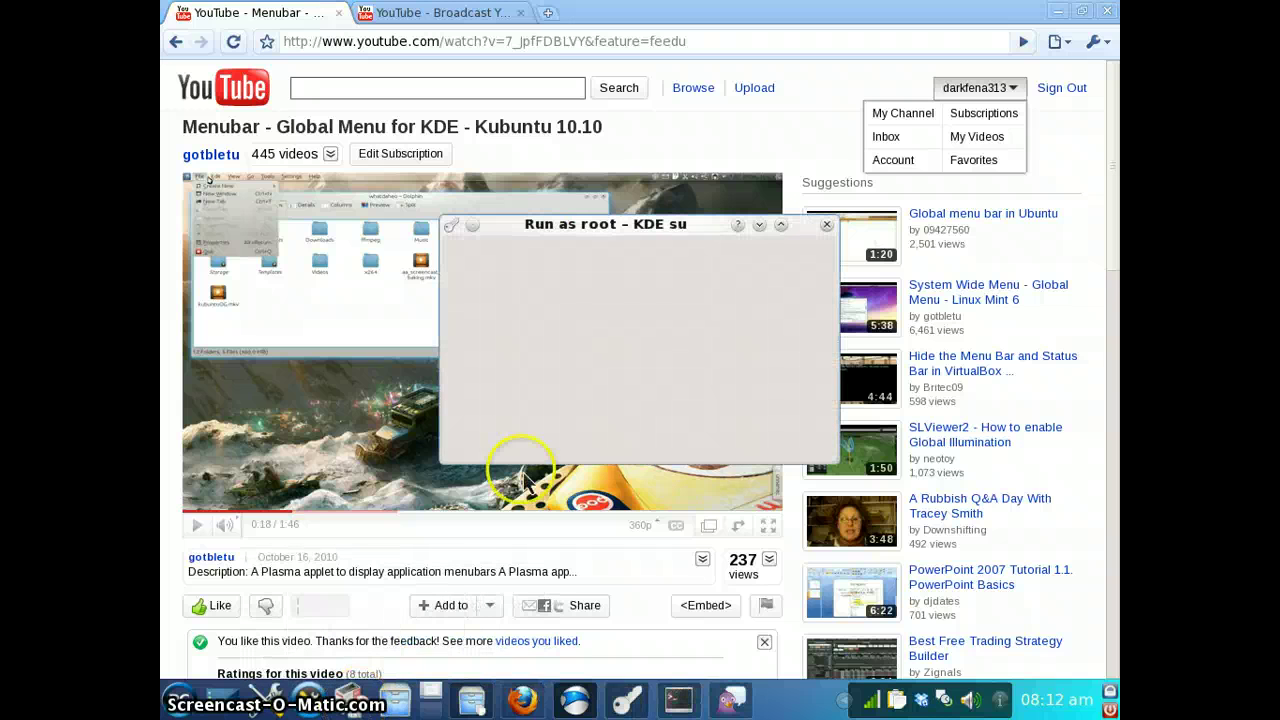
{"action": "type", "text": "••"}
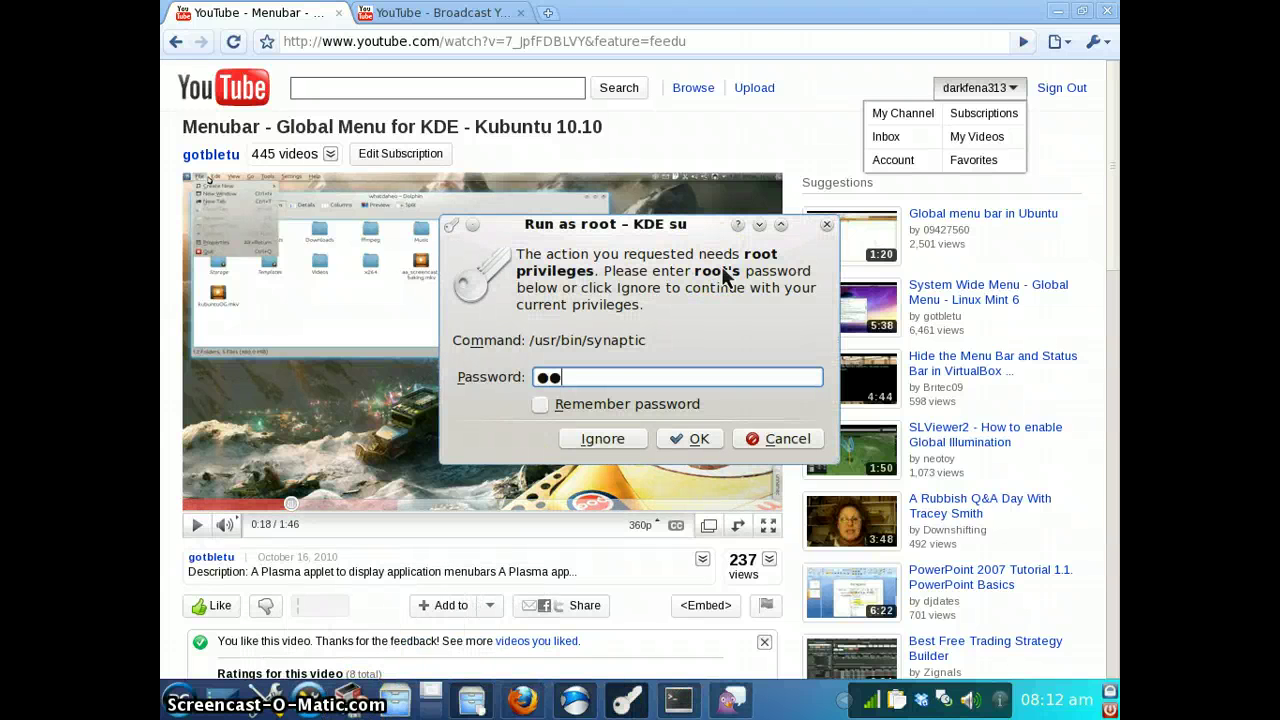
{"action": "type", "text": "•••••"}
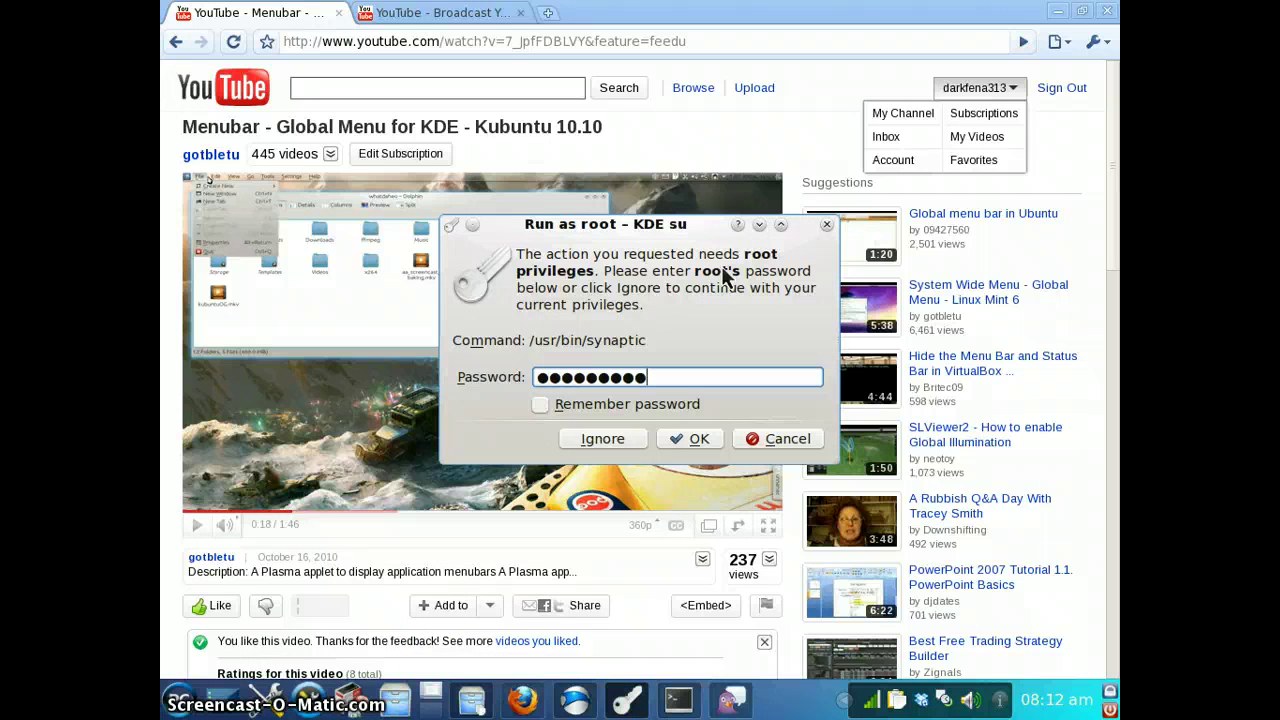
{"action": "key", "text": "Return"}
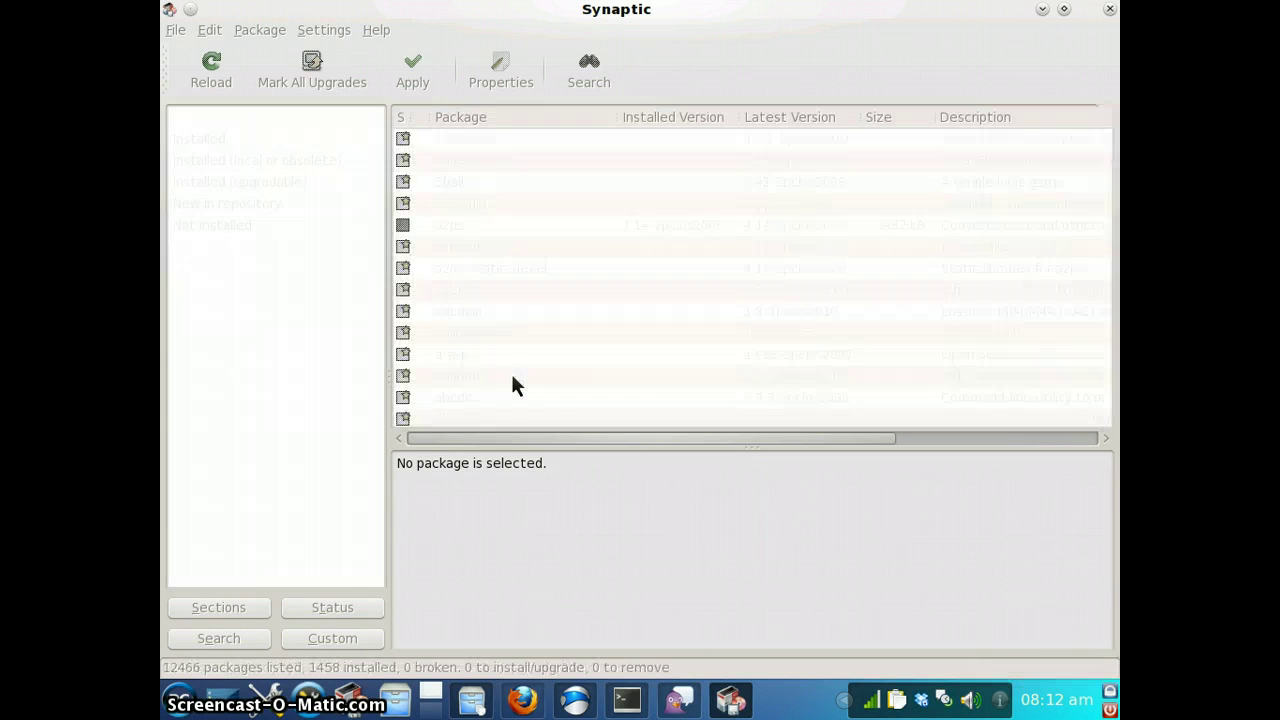
{"action": "left_click", "coordinate": [594, 78]}
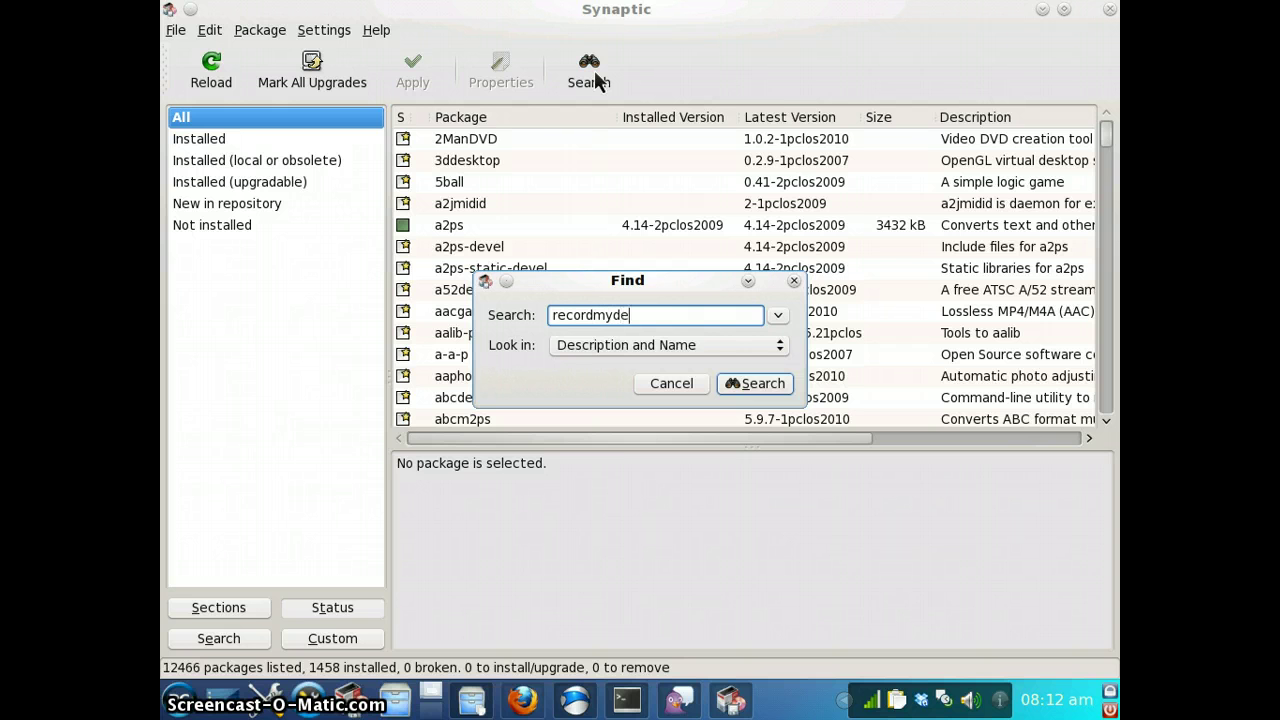
Mark gtk-recordmydesktop with its required changes for installation and apply the 46-package download
{"action": "key", "text": "Return"}
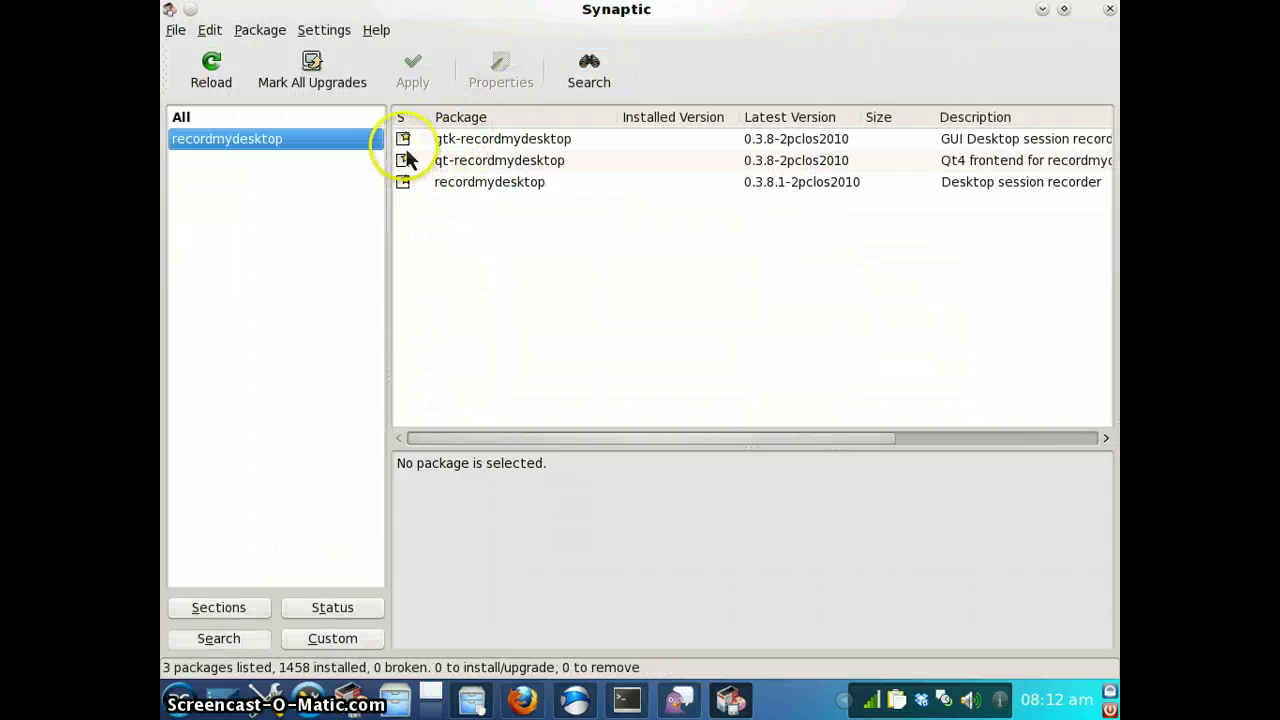
{"action": "left_click", "coordinate": [403, 139]}
{"action": "left_click", "coordinate": [441, 174]}
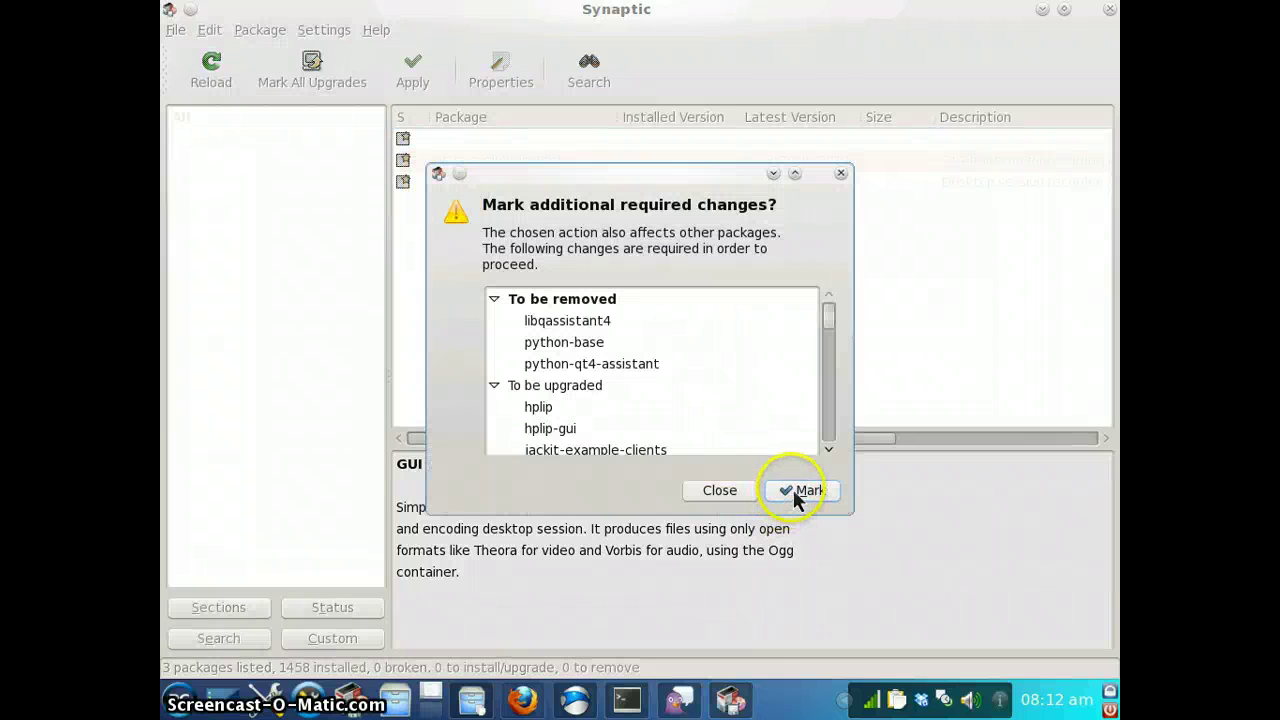
{"action": "left_click", "coordinate": [805, 491]}
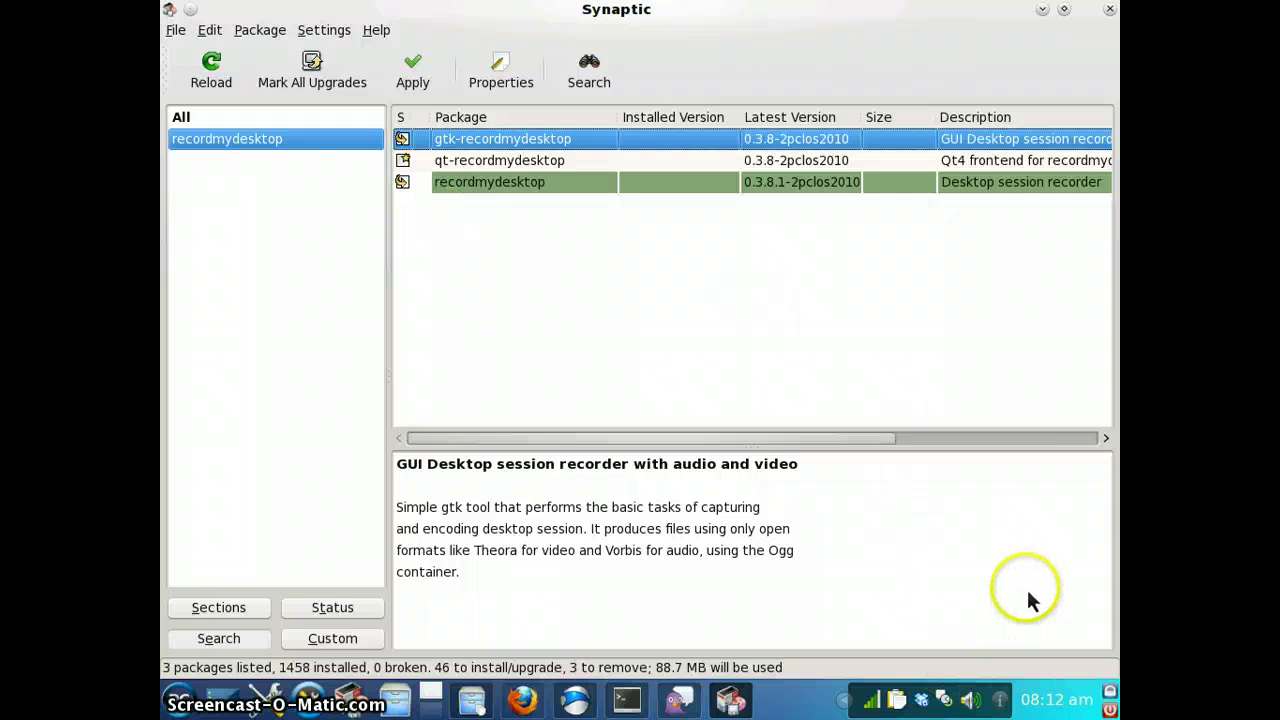
{"action": "left_click", "coordinate": [413, 72]}
{"action": "left_click", "coordinate": [846, 569]}
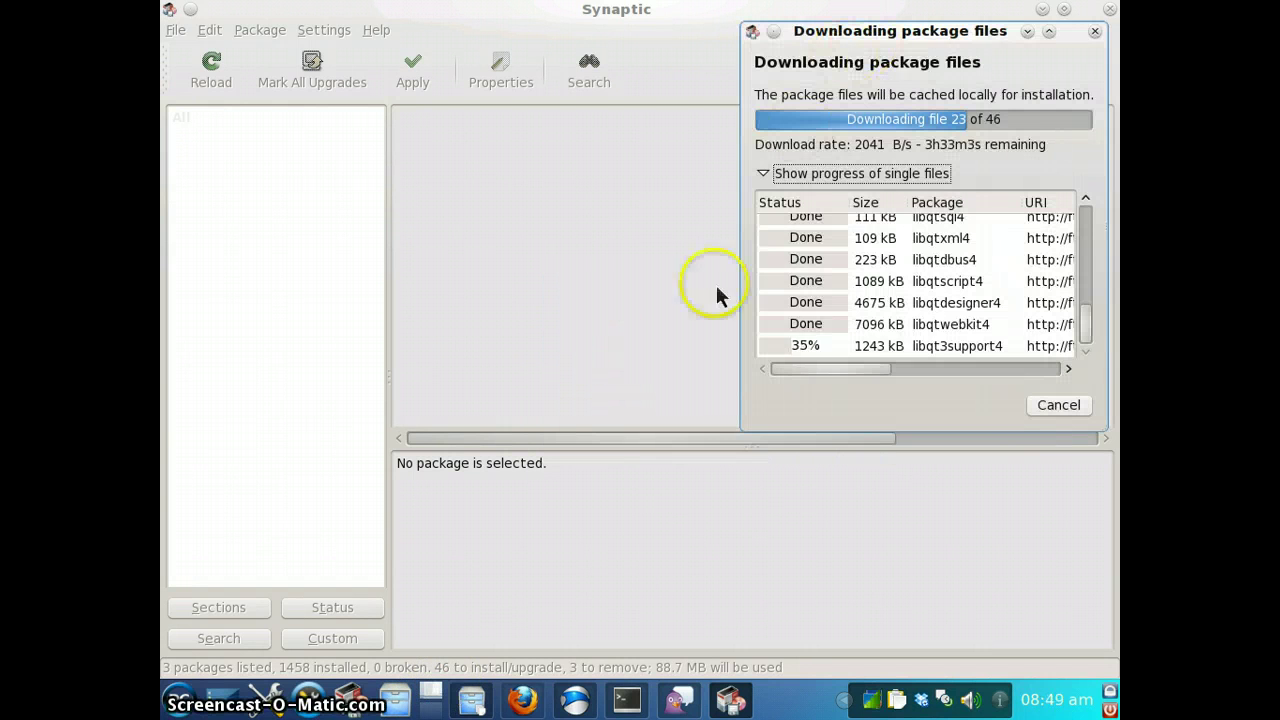
Bring up the Pidgin Buddy List while Synaptic keeps downloading file 23 of 46
{"action": "left_click", "coordinate": [680, 700]}
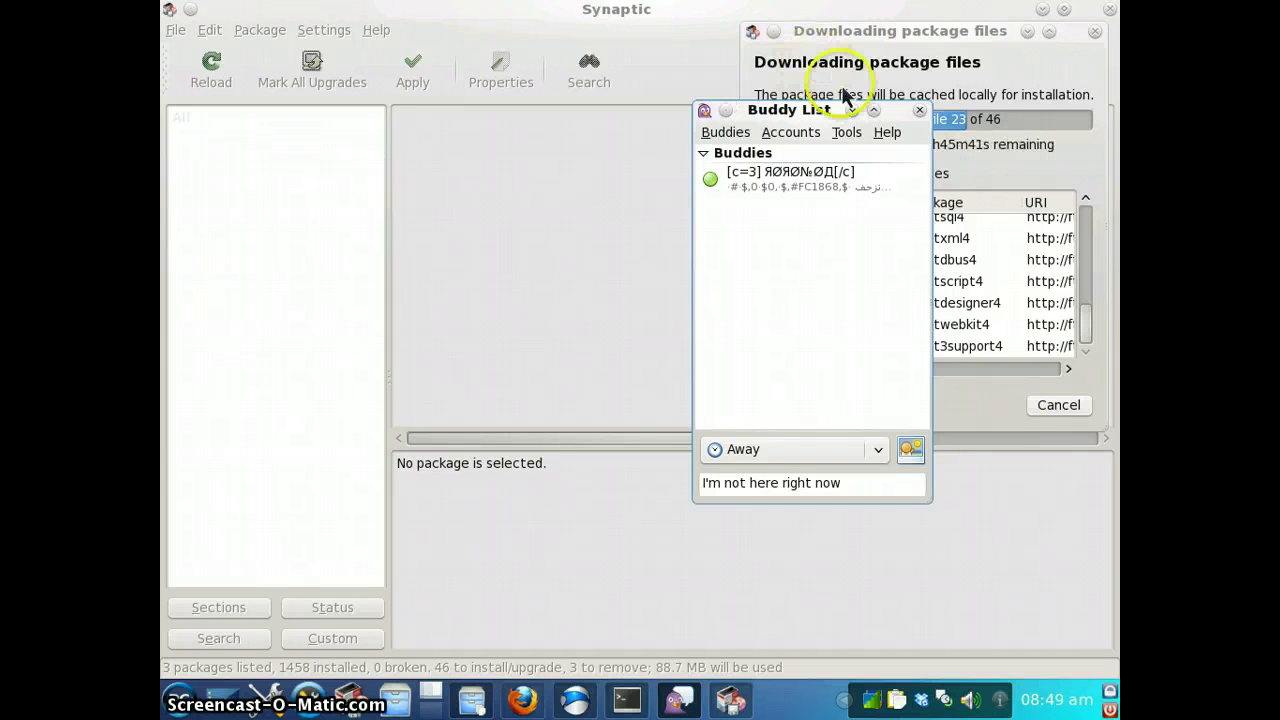
Open Pidgin's Manage Accounts window from the Buddies menu, showing the single MSN account
{"action": "left_click", "coordinate": [745, 136]}
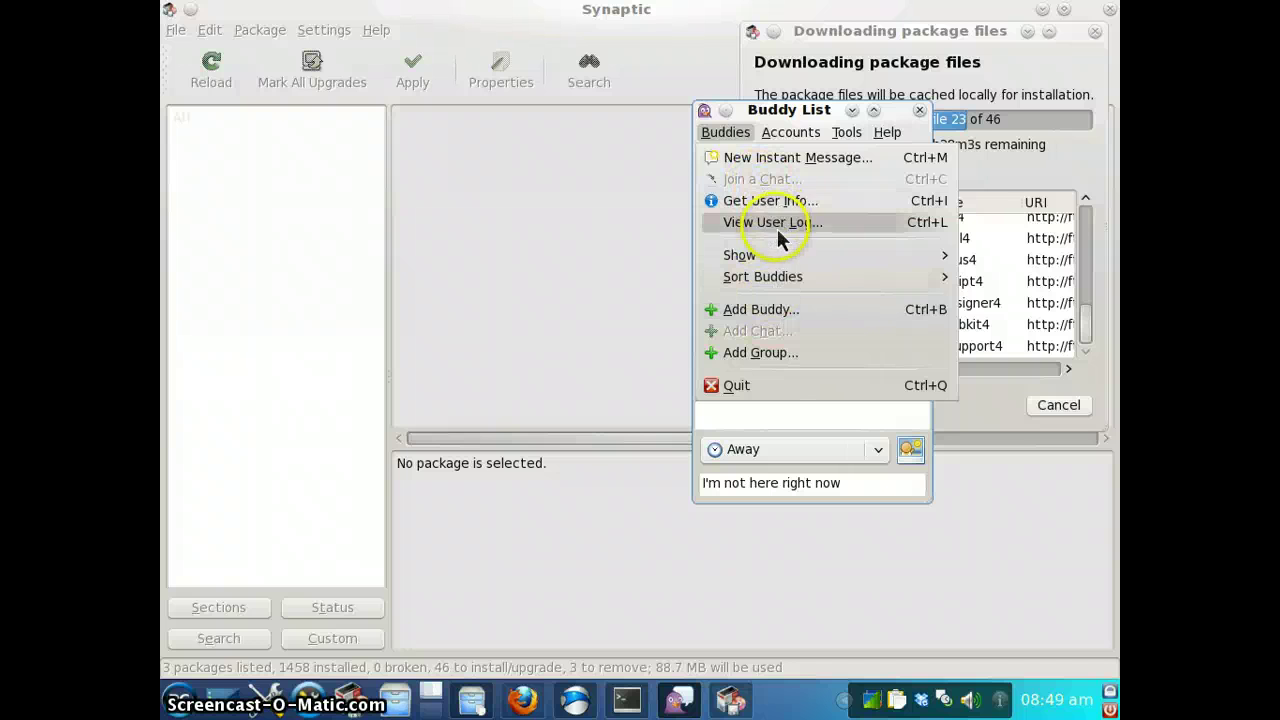
{"action": "mouse_move", "coordinate": [776, 288]}
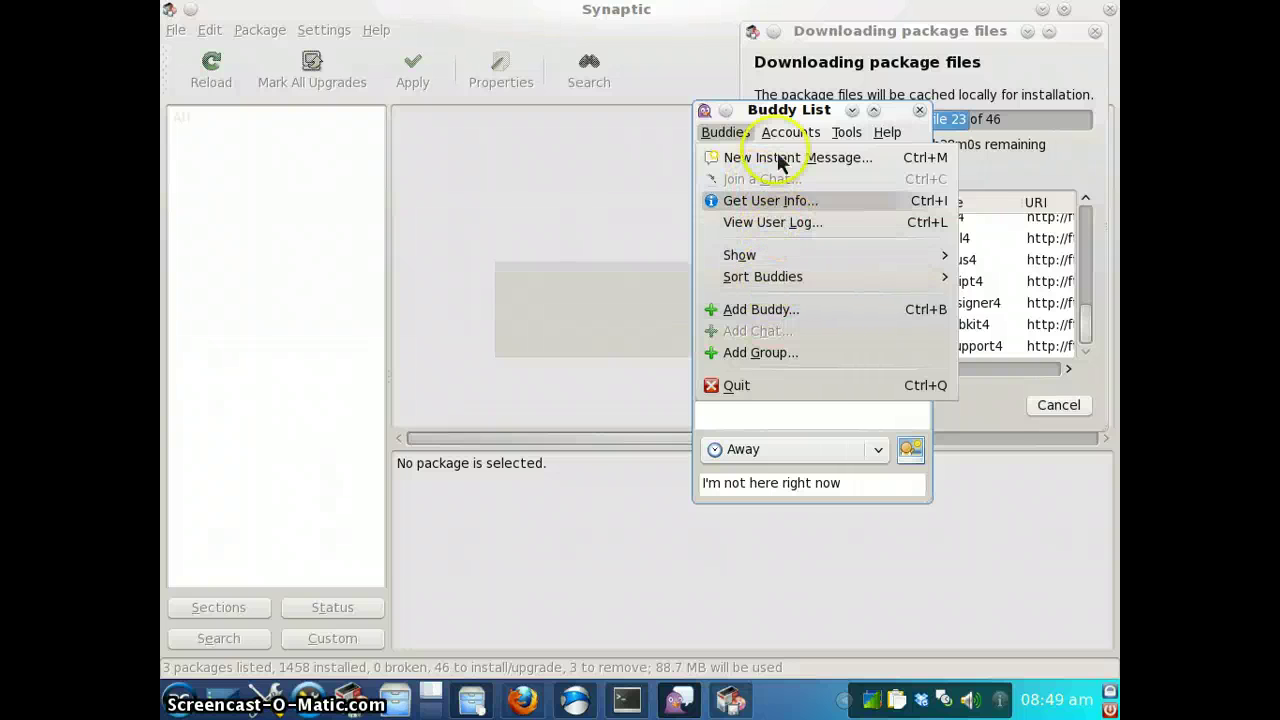
{"action": "mouse_move", "coordinate": [788, 133]}
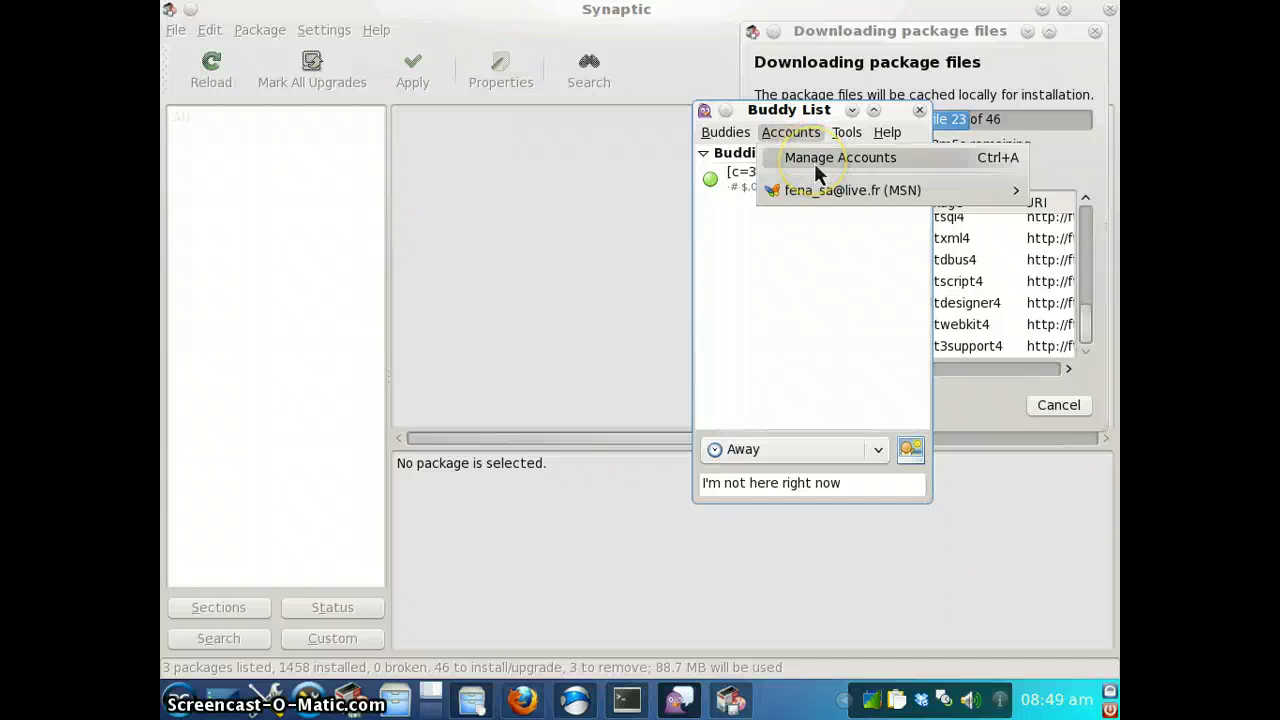
{"action": "left_click", "coordinate": [814, 165]}
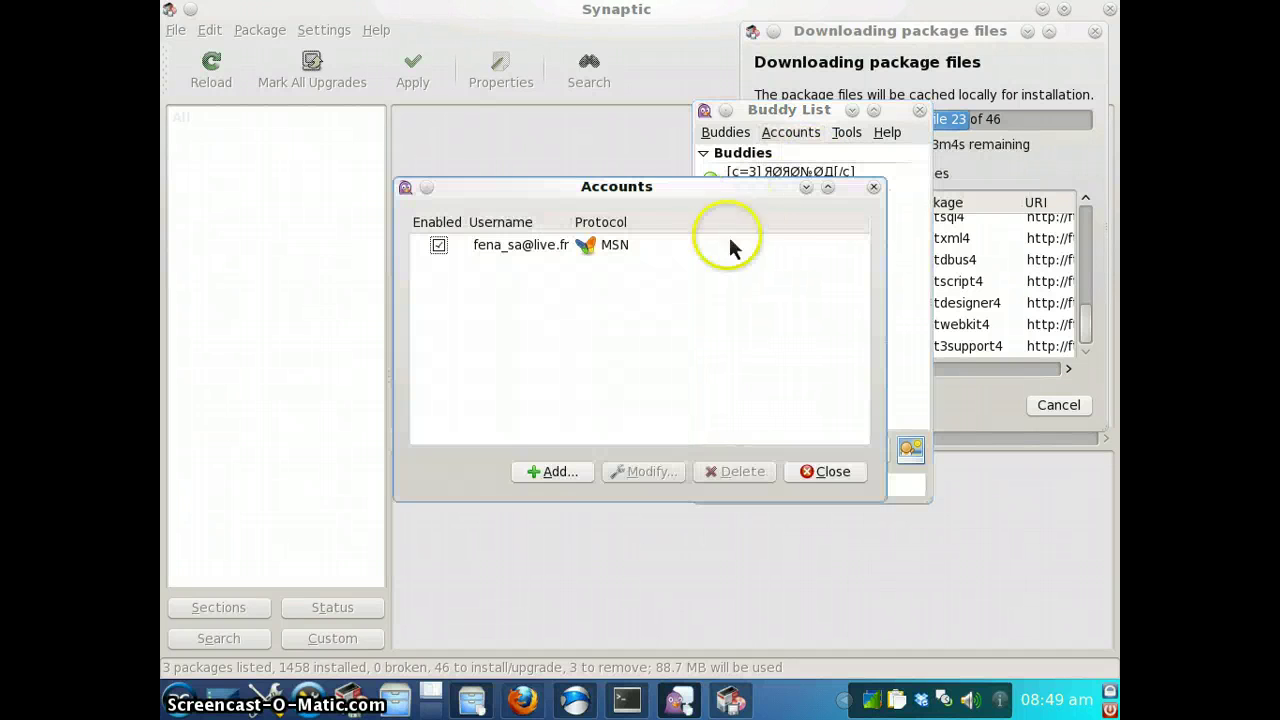
Add an IRC account on server irc.freenode.net, then close the Accounts window
{"action": "left_click", "coordinate": [551, 473]}
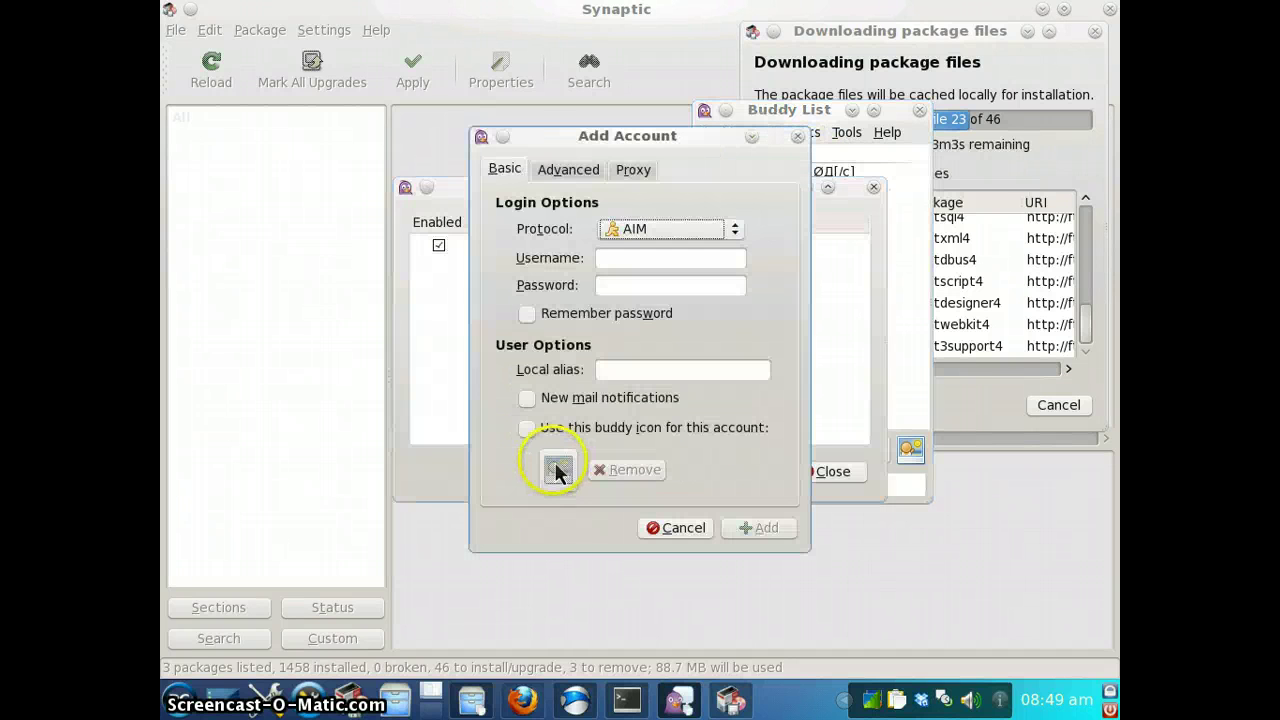
{"action": "left_click", "coordinate": [680, 238]}
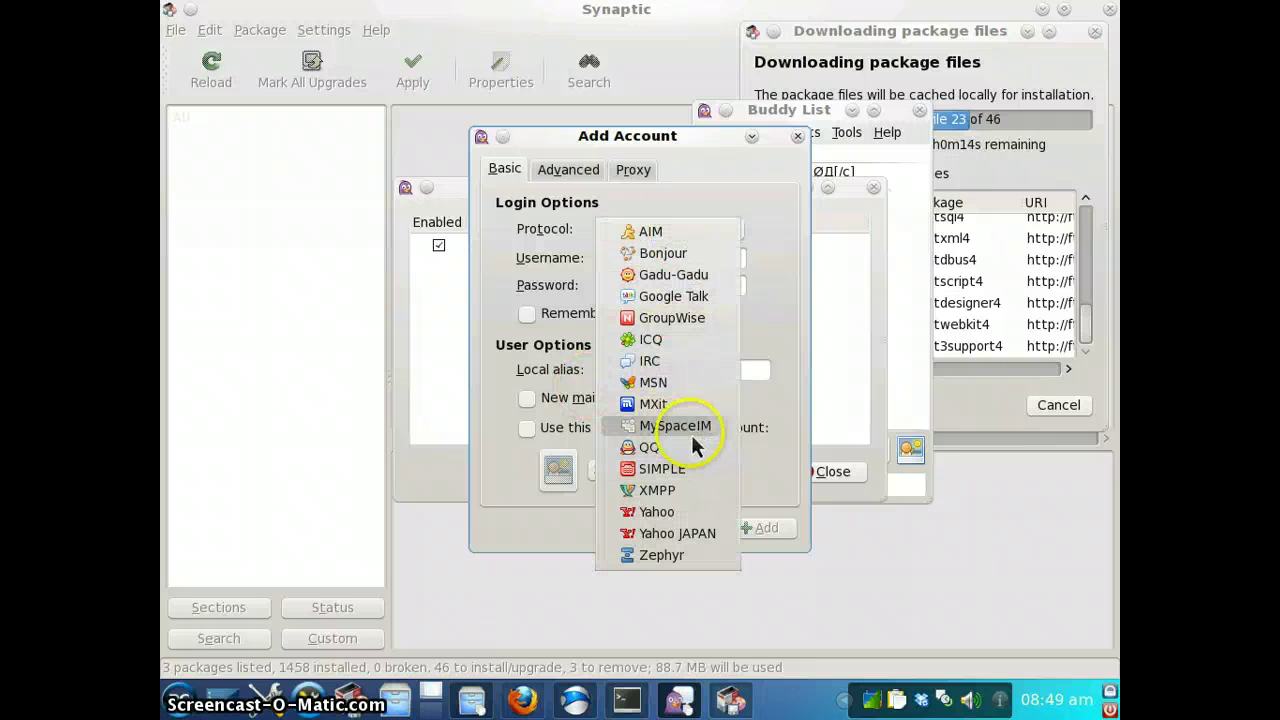
{"action": "left_click", "coordinate": [686, 364]}
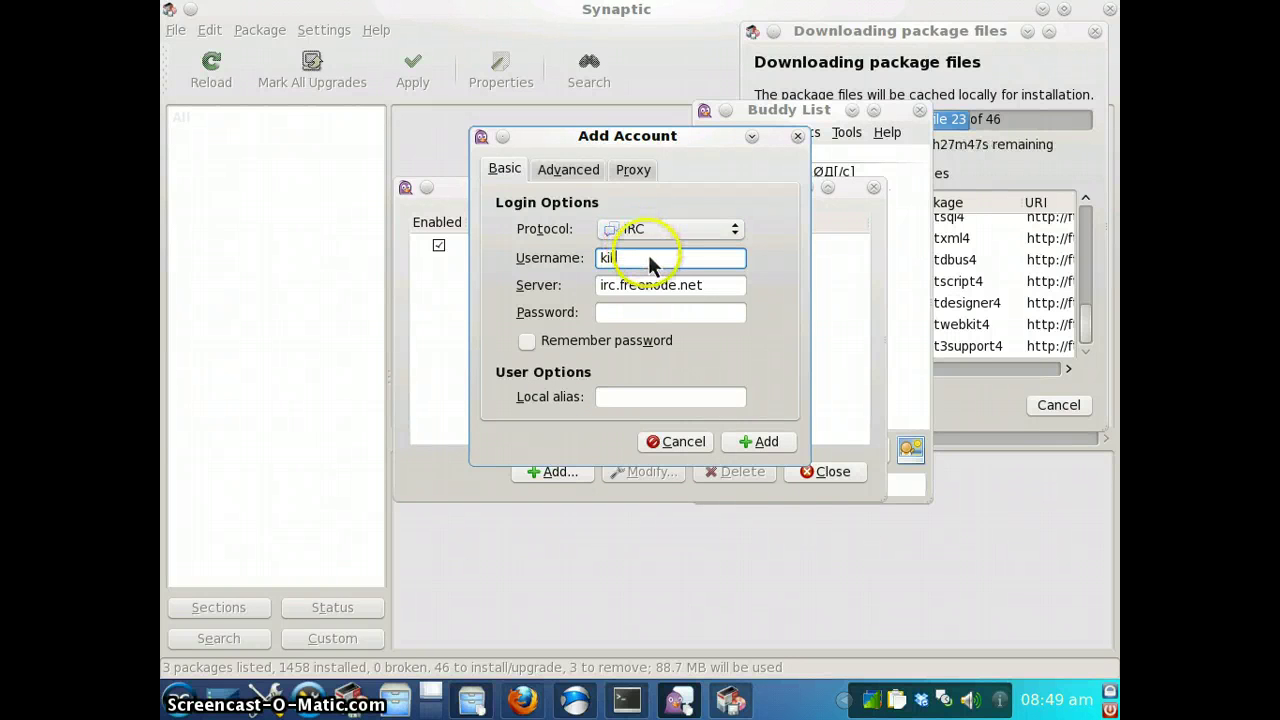
{"action": "type", "text": "t313"}
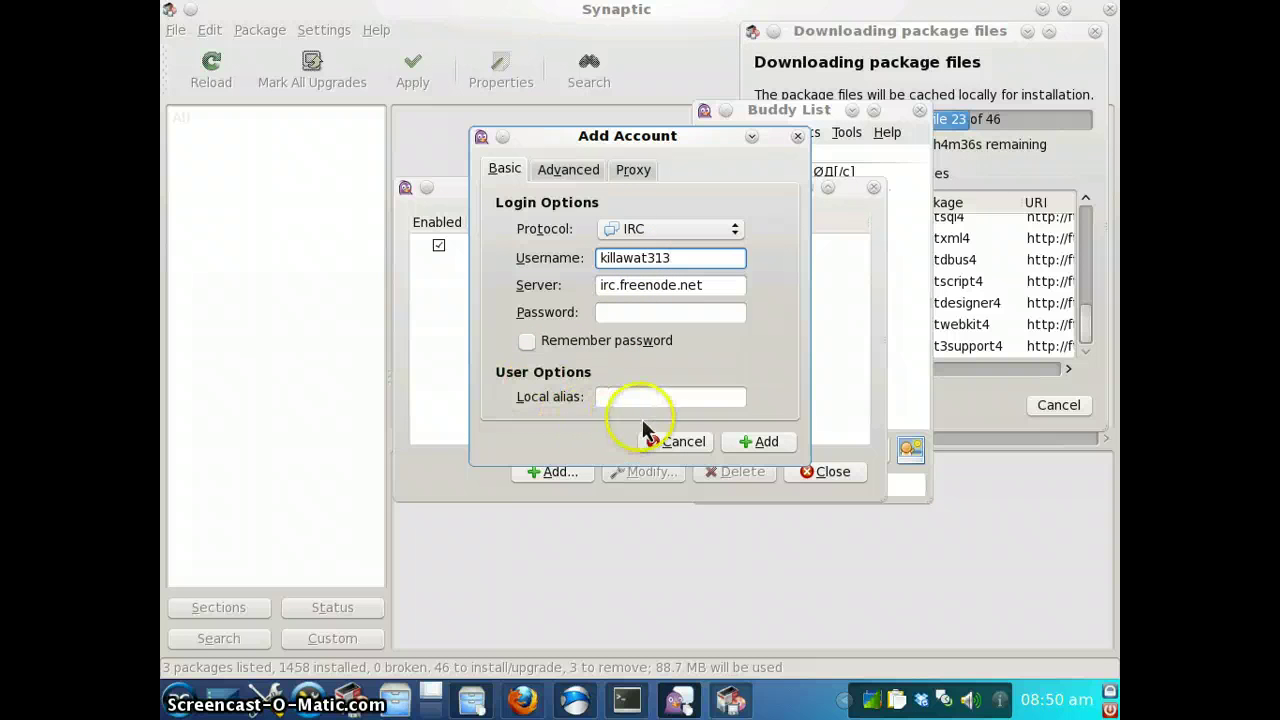
{"action": "left_click", "coordinate": [570, 170]}
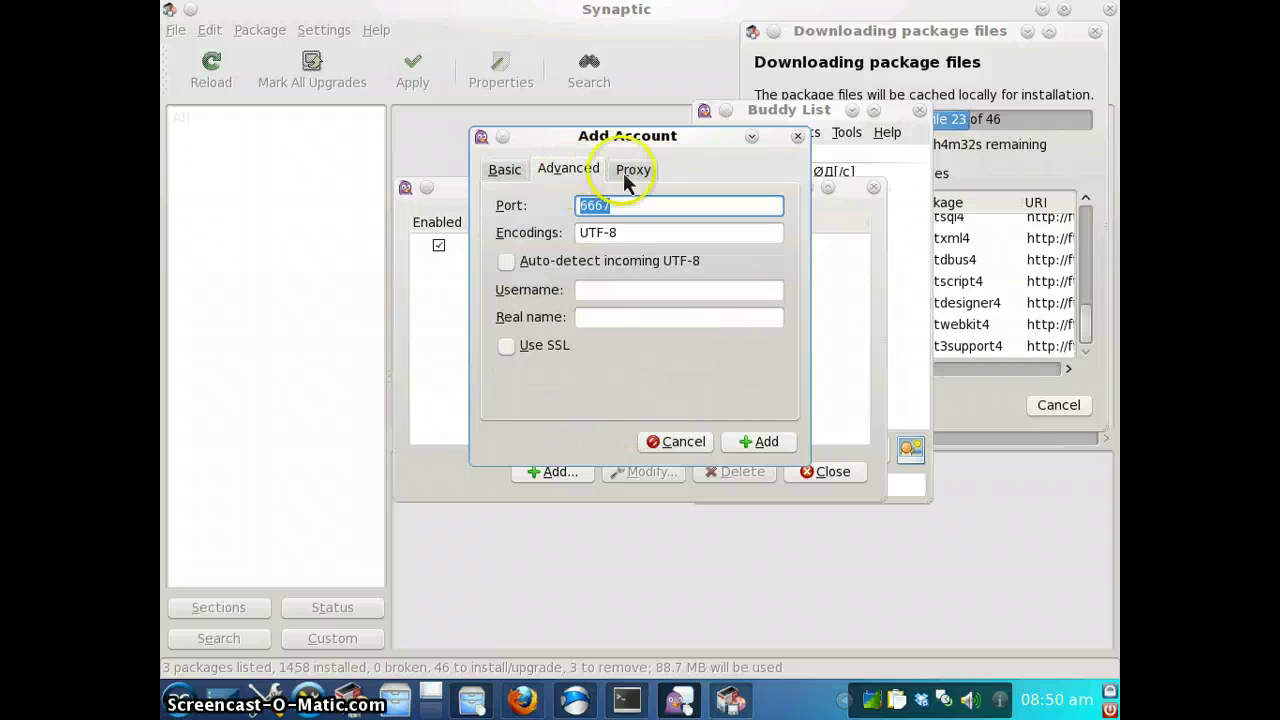
{"action": "left_click", "coordinate": [630, 170]}
{"action": "left_click", "coordinate": [570, 170]}
{"action": "left_click", "coordinate": [507, 172]}
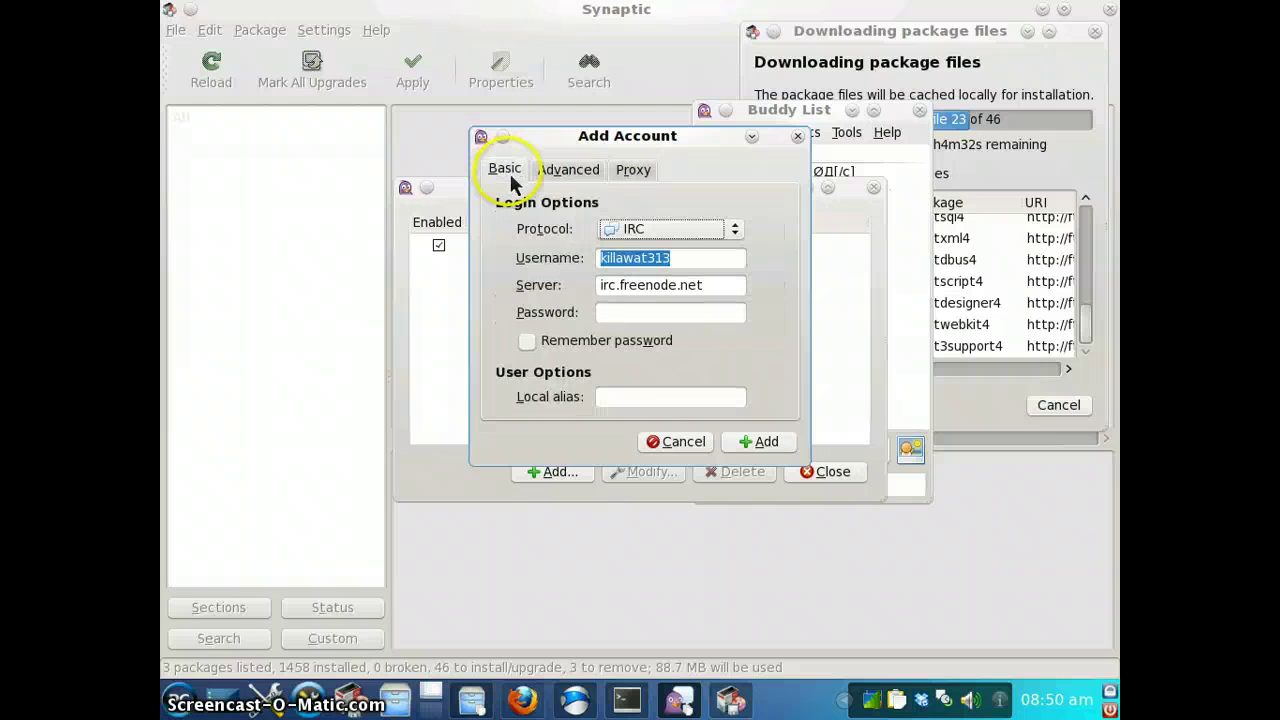
{"action": "left_click", "coordinate": [757, 443]}
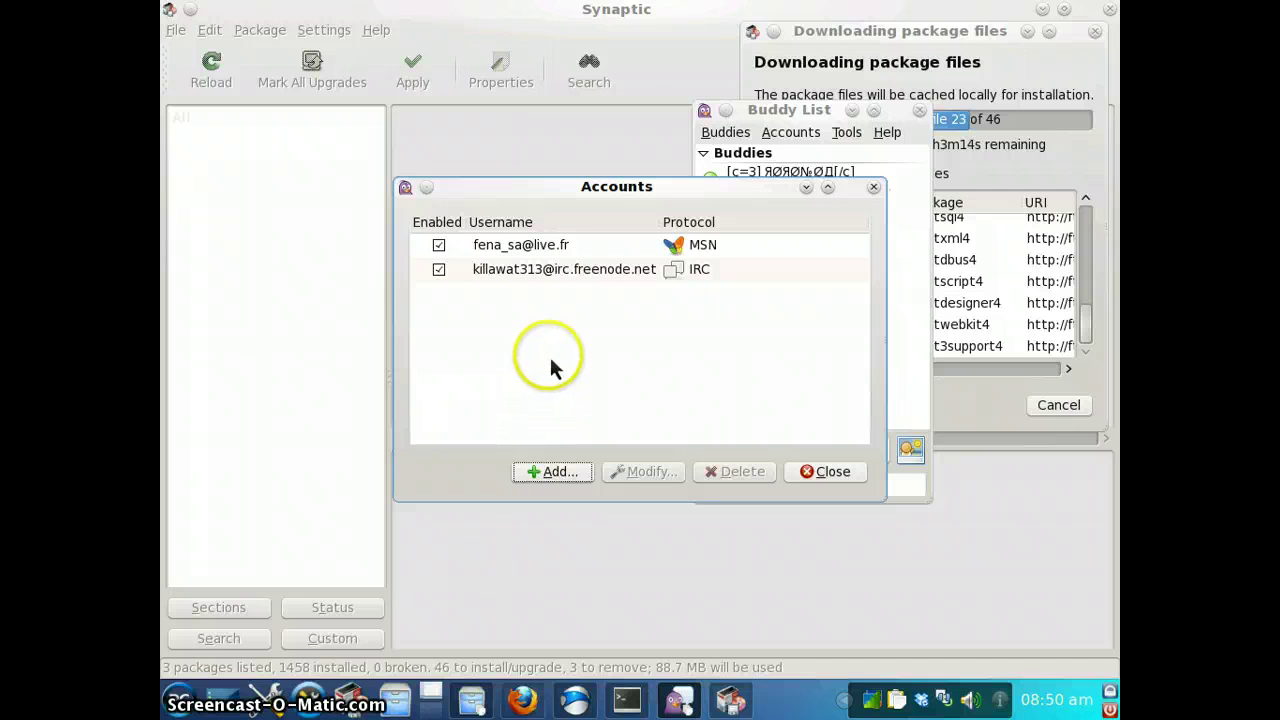
{"action": "left_click", "coordinate": [812, 472]}
Look through the Buddy List's Accounts, Tools and Buddies menus
{"action": "left_click", "coordinate": [790, 132]}
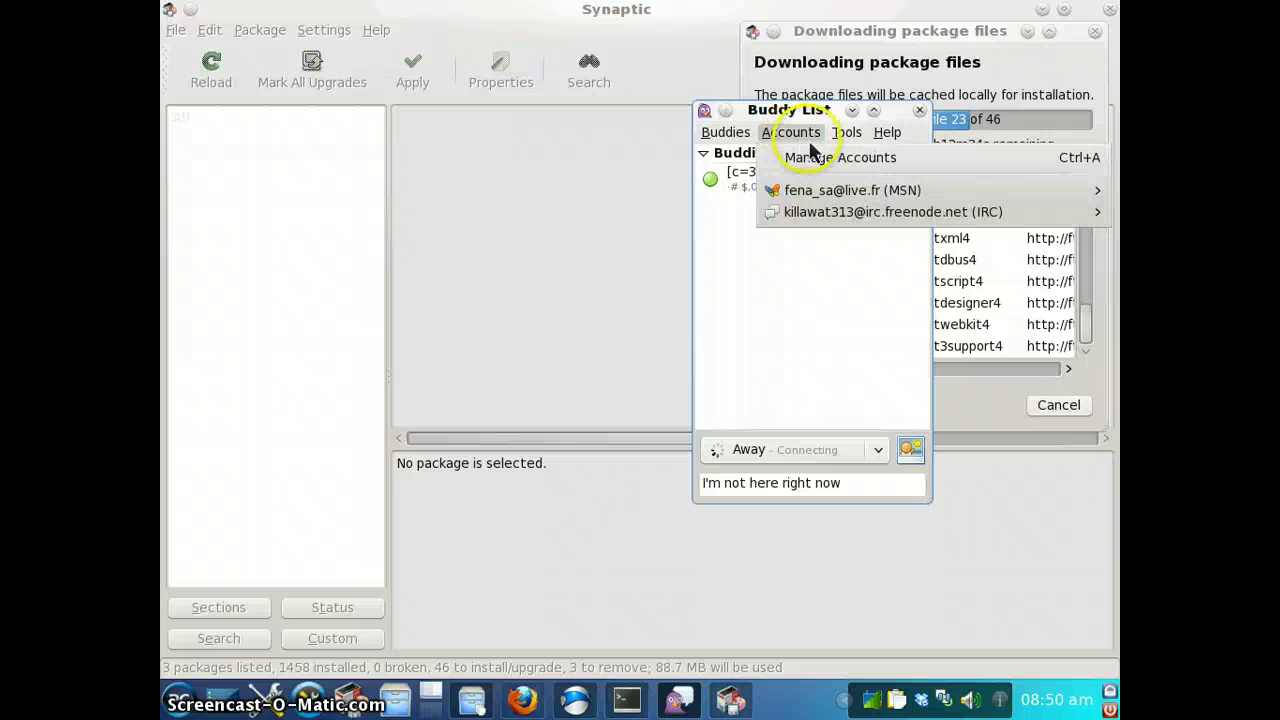
{"action": "mouse_move", "coordinate": [846, 132]}
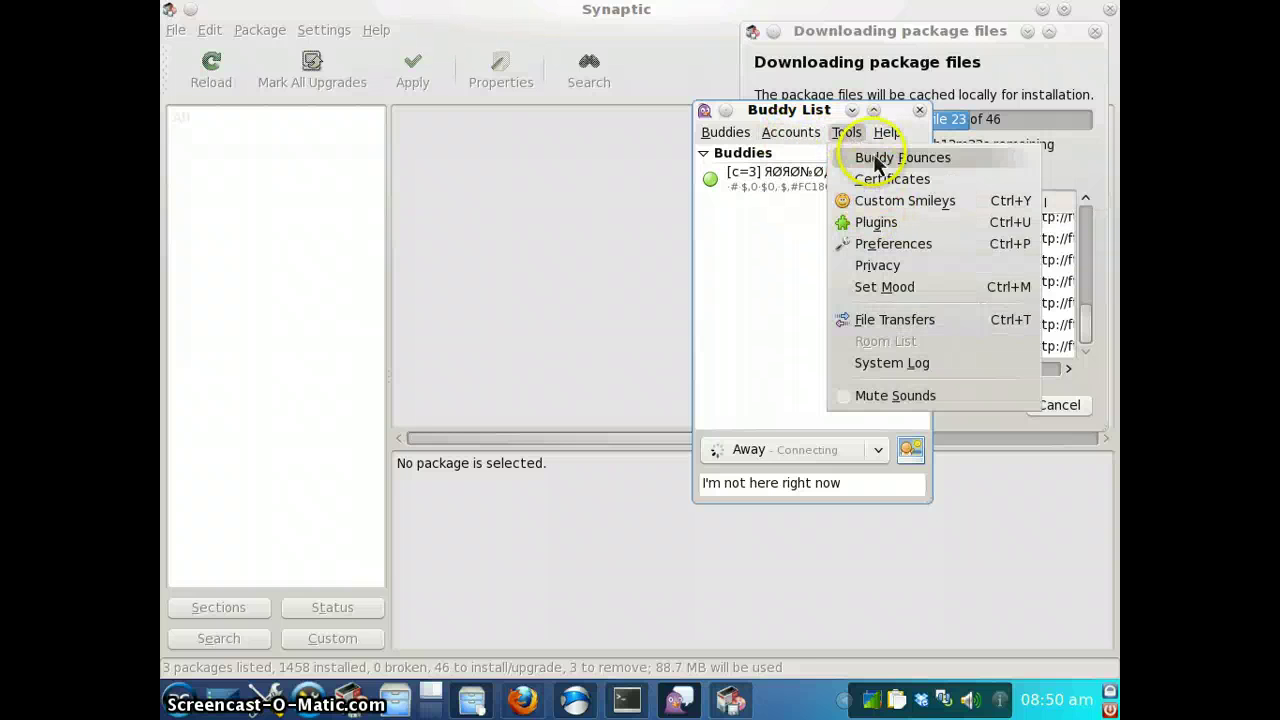
{"action": "mouse_move", "coordinate": [781, 136]}
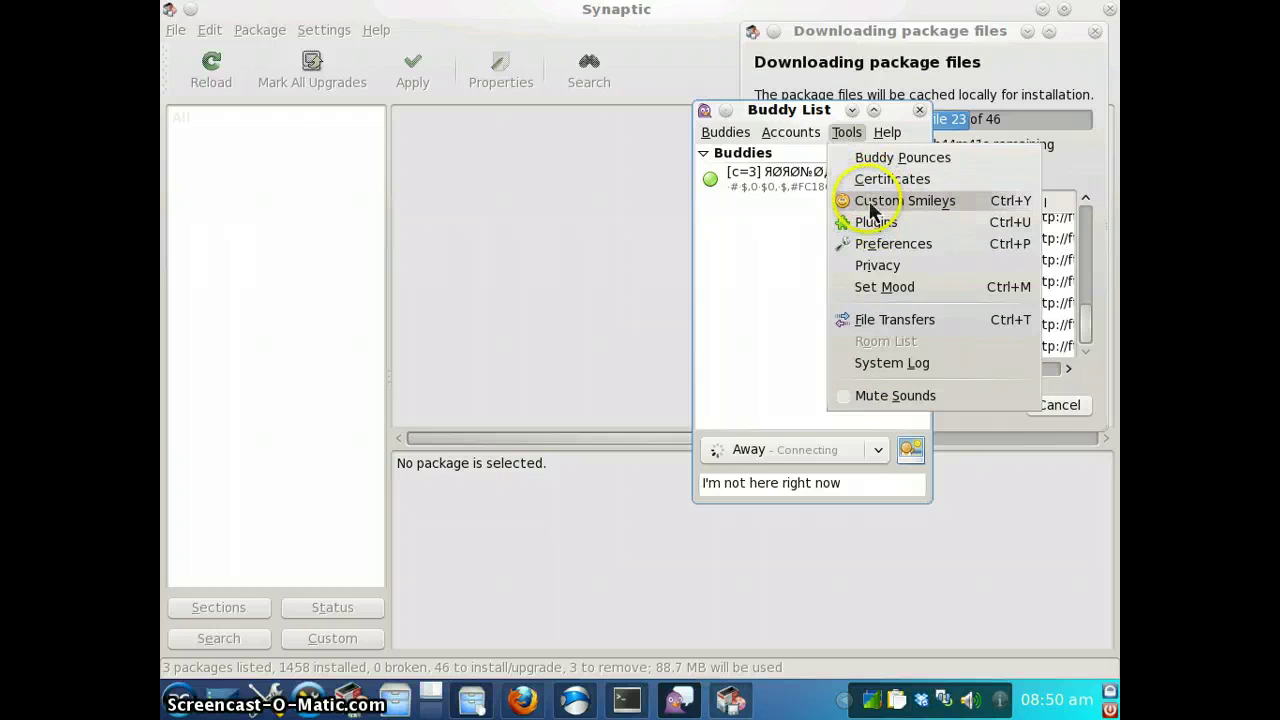
{"action": "mouse_move", "coordinate": [727, 140]}
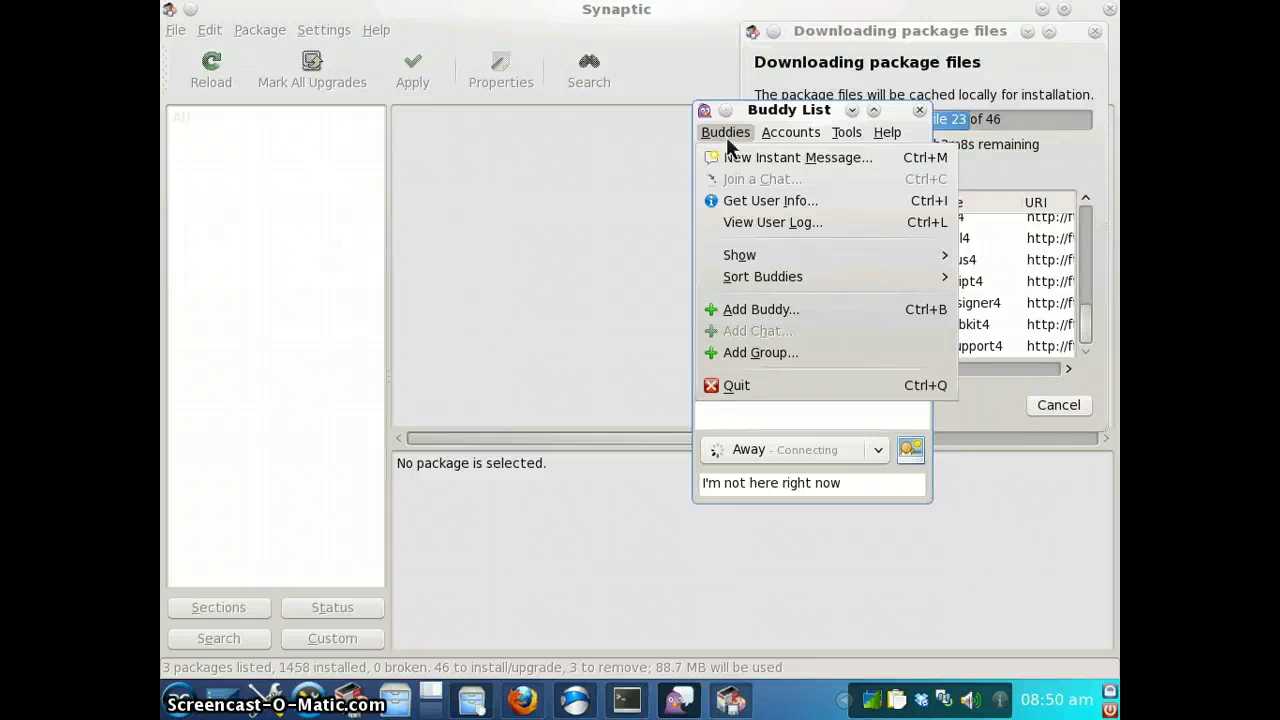
{"action": "mouse_move", "coordinate": [746, 258]}
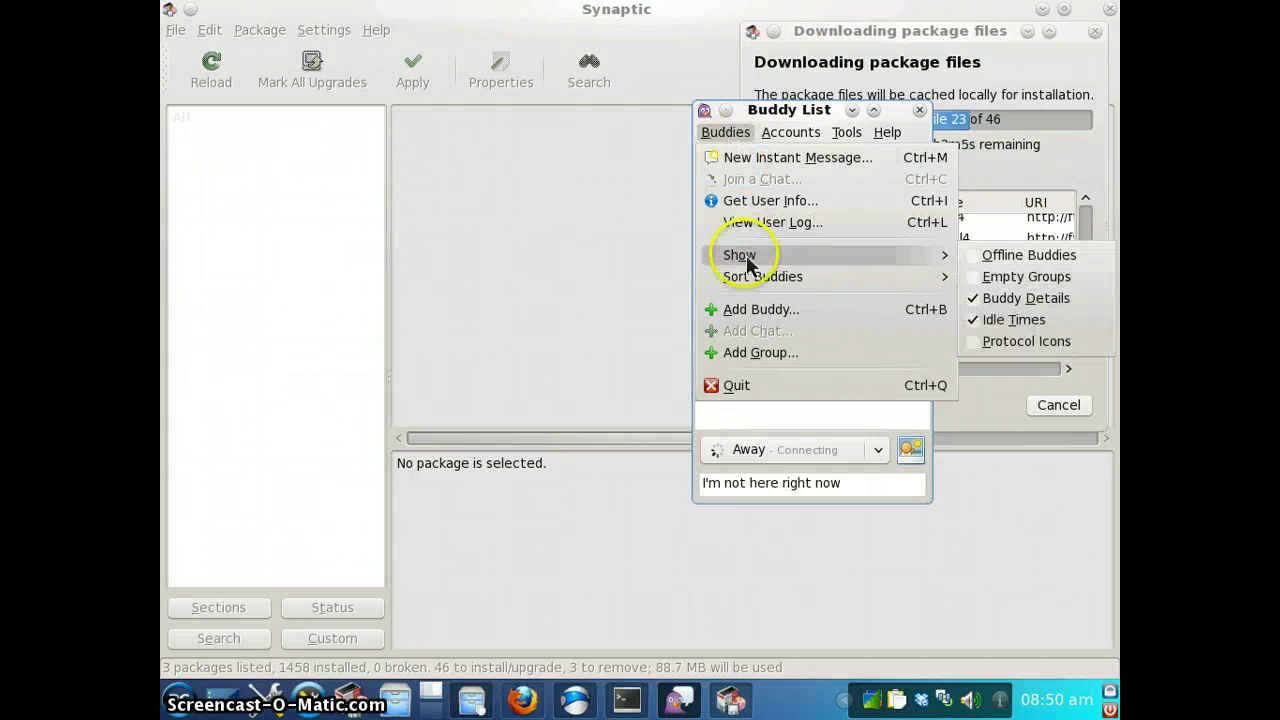
{"action": "mouse_move", "coordinate": [743, 288]}
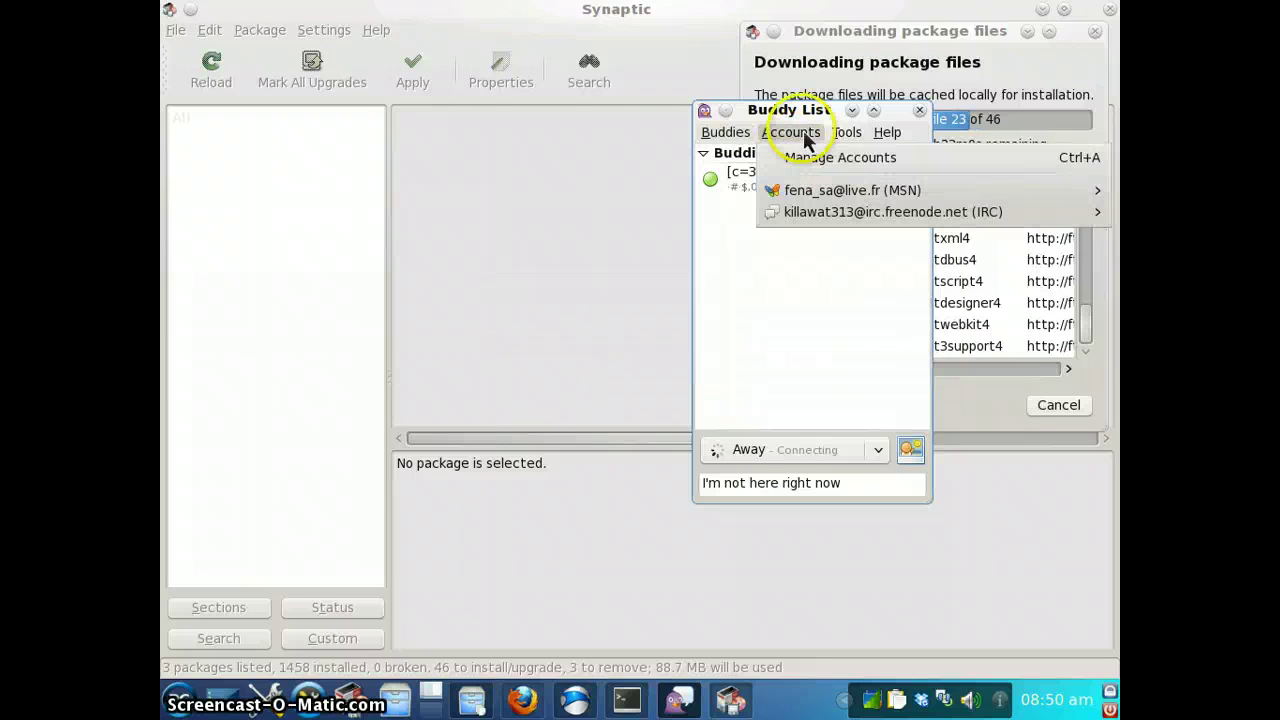
{"action": "left_click", "coordinate": [777, 334]}
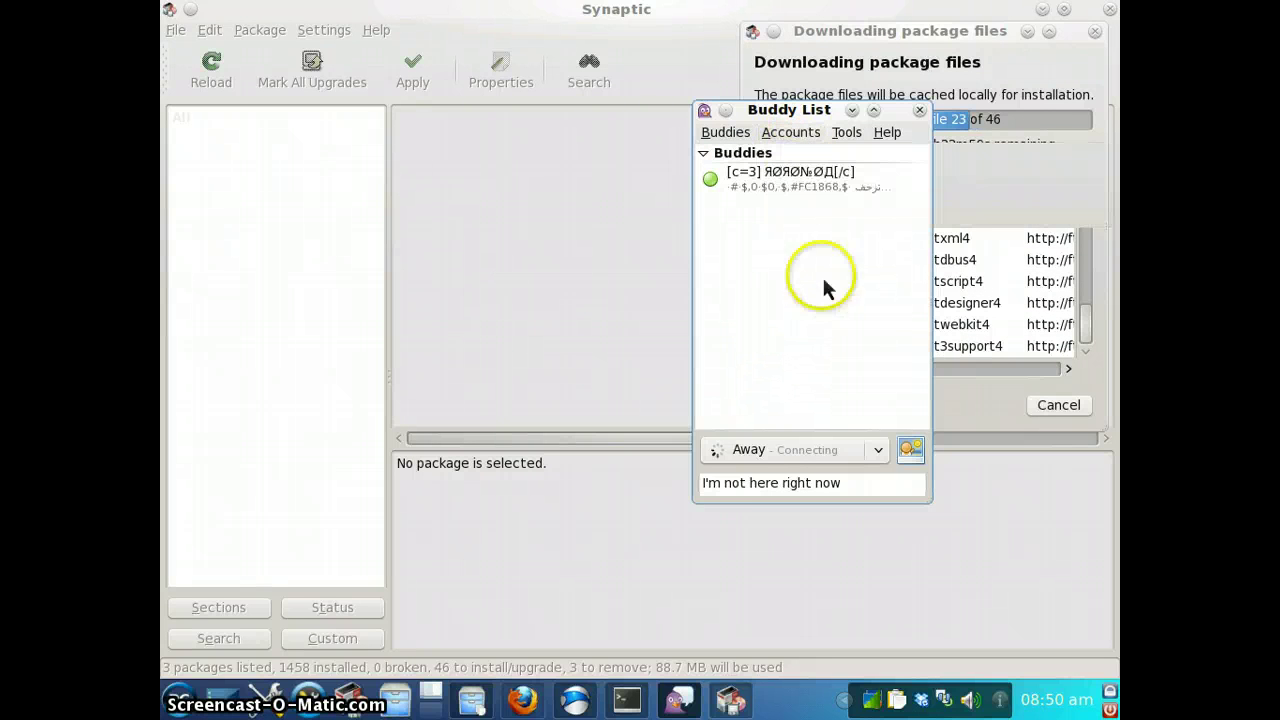
Move the Buddy List window up and left and bring the YouTube browser forward
{"action": "left_click", "coordinate": [800, 140]}
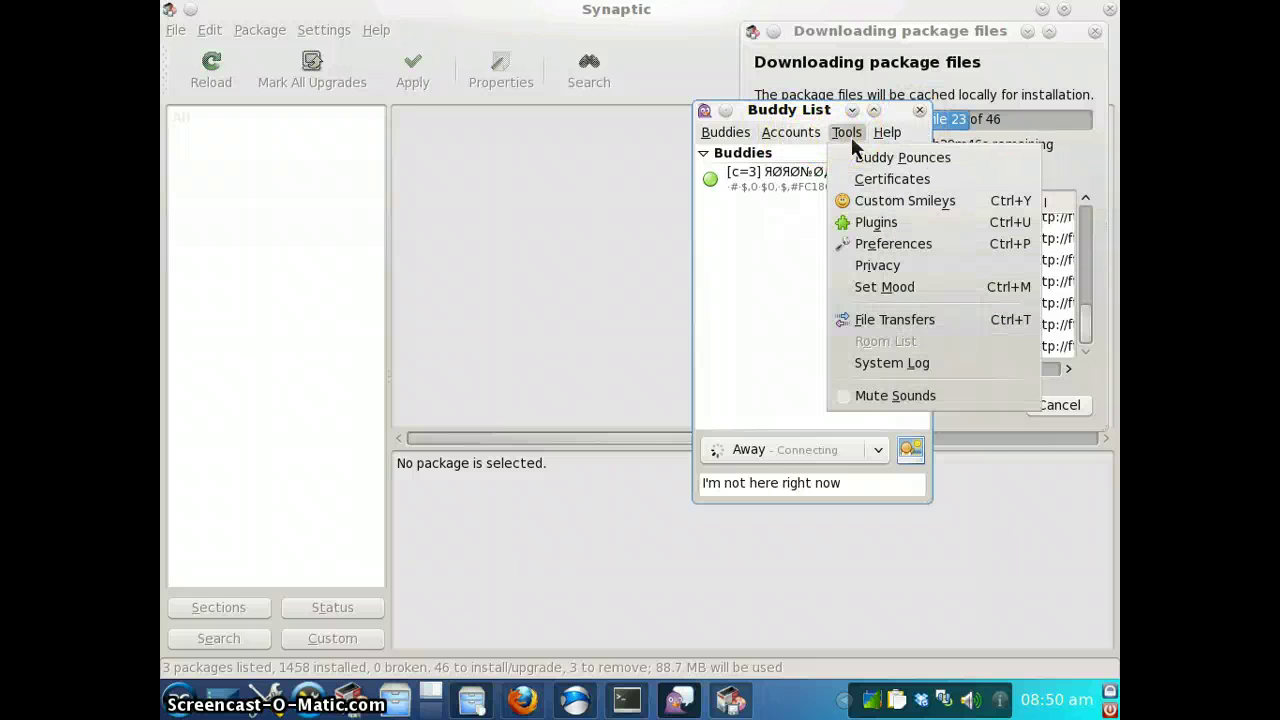
{"action": "left_click", "coordinate": [851, 137]}
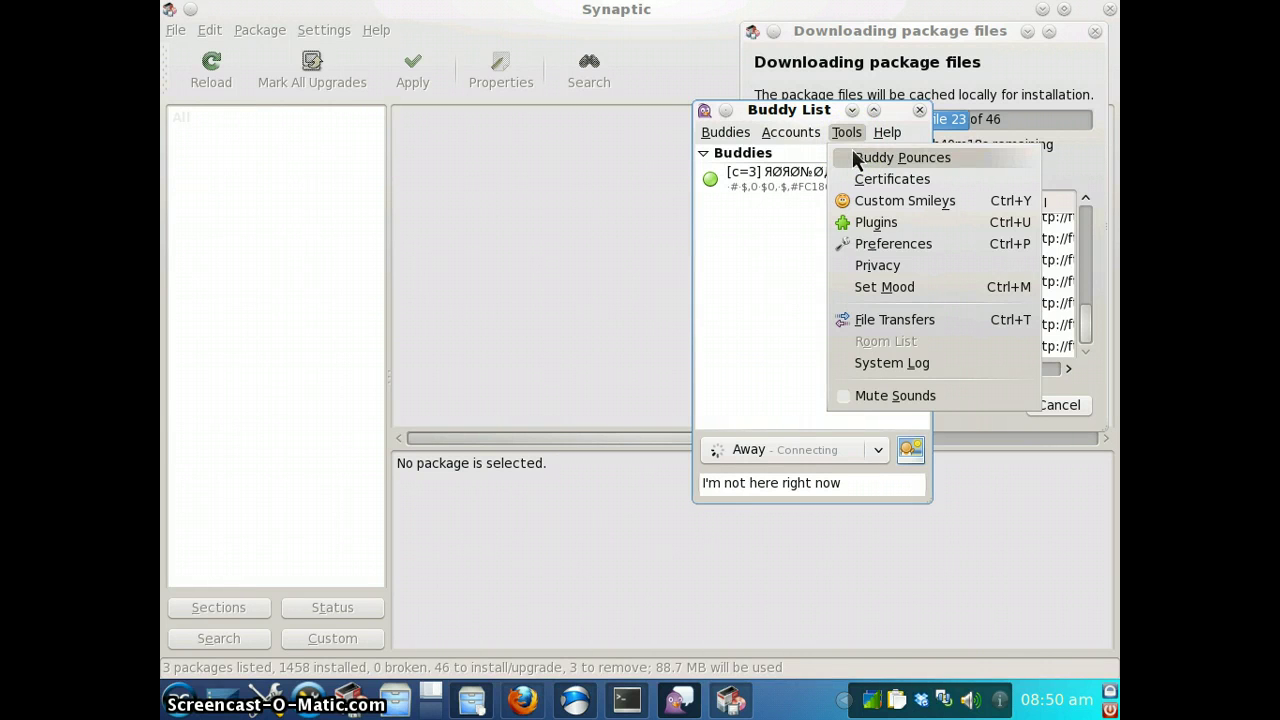
{"action": "left_click", "coordinate": [812, 128]}
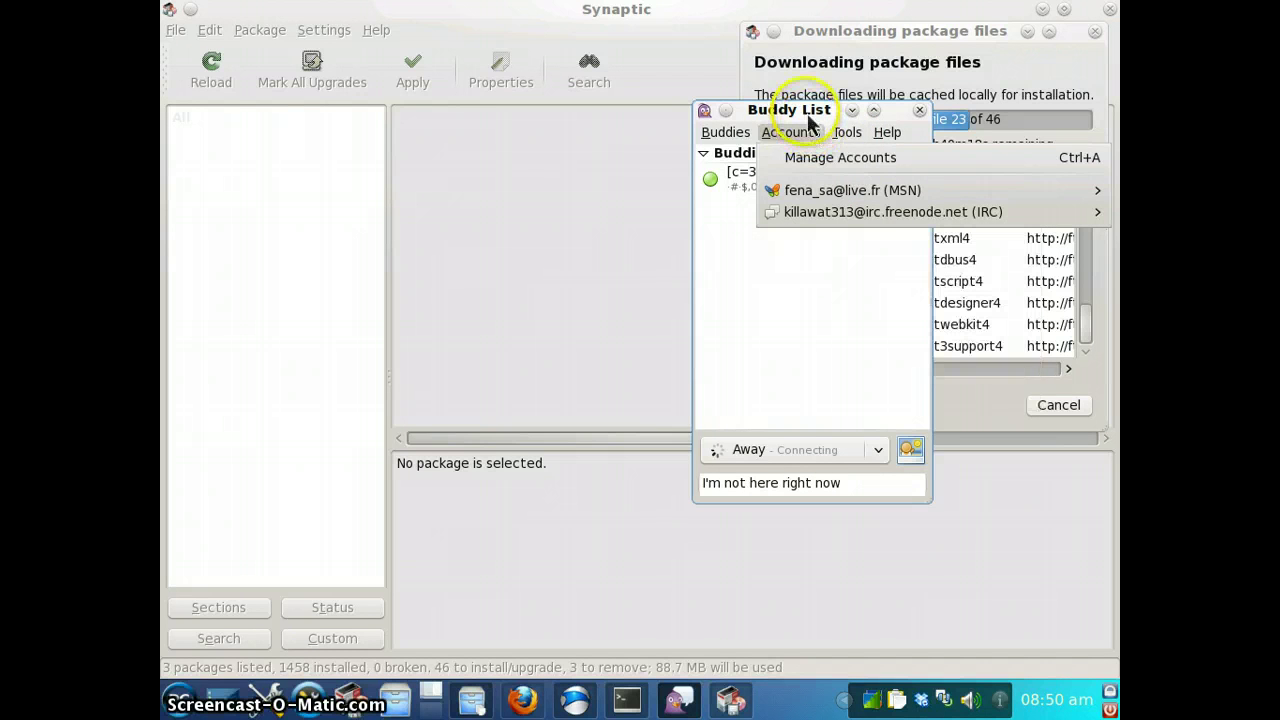
{"action": "left_click", "coordinate": [810, 122]}
{"action": "left_click_drag", "start_coordinate": [808, 126], "coordinate": [665, 94]}
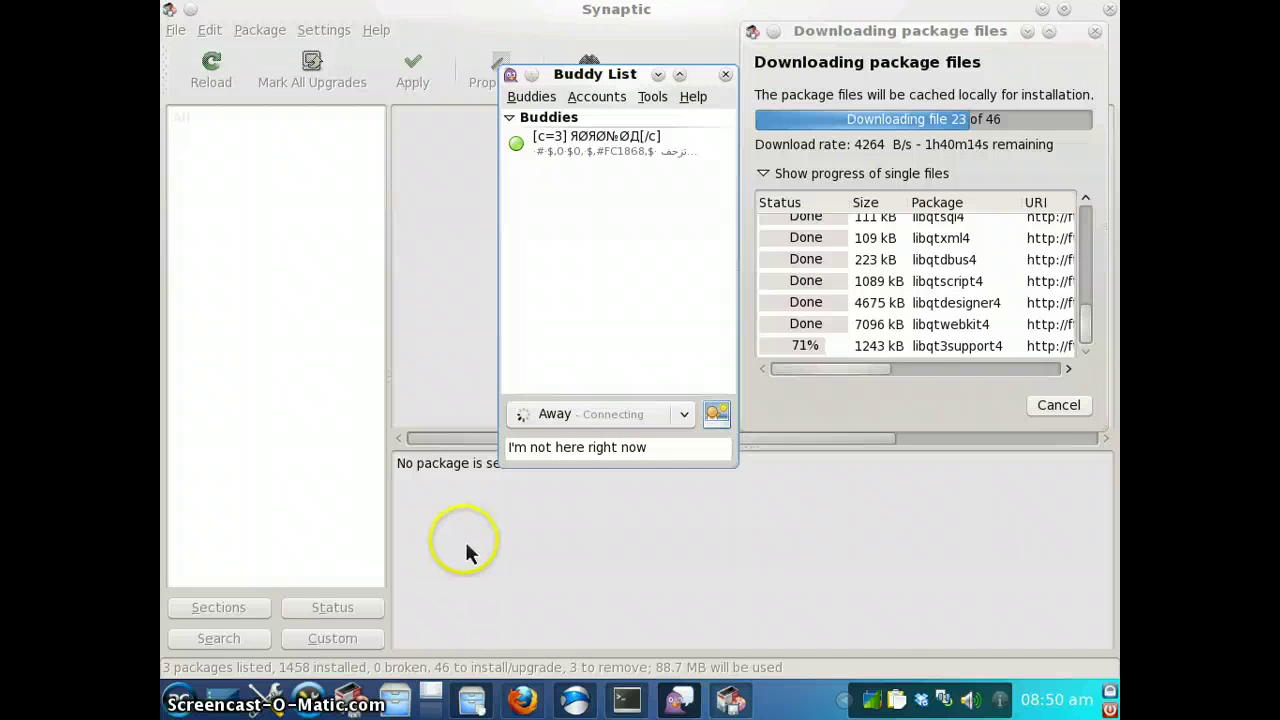
{"action": "left_click", "coordinate": [573, 700]}
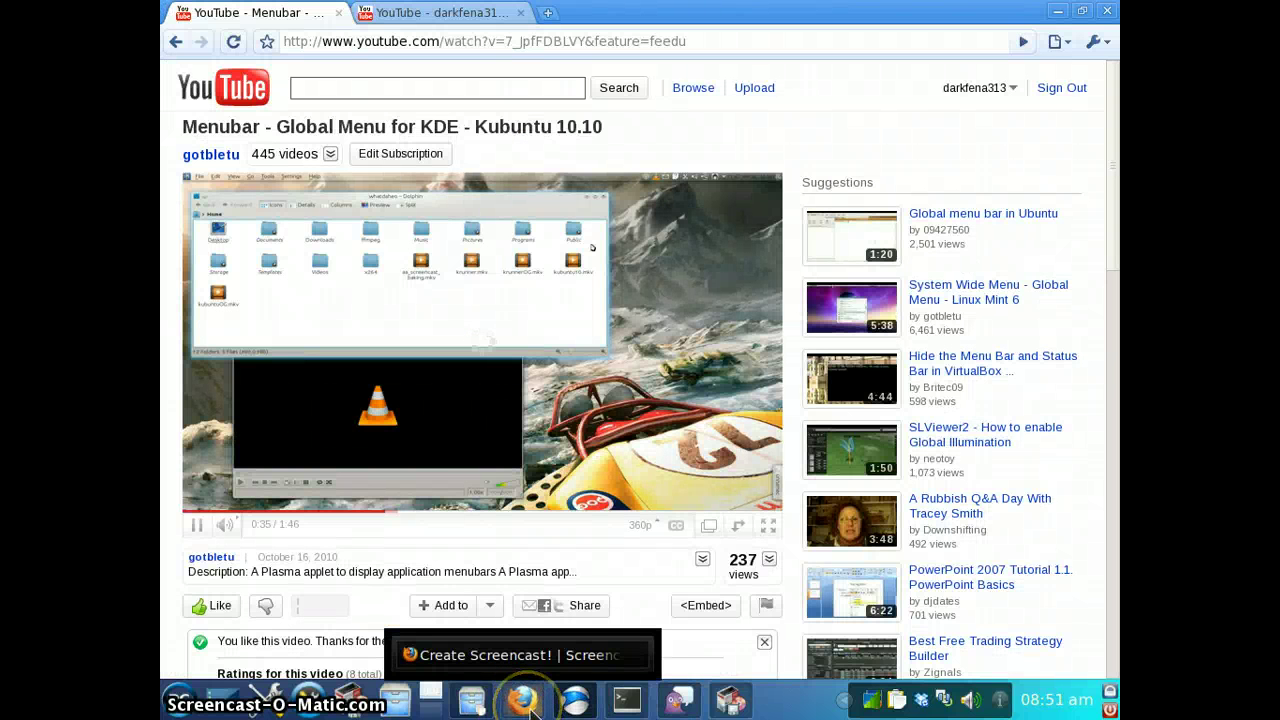
Search Google for 'pclinuxos' in a new Iron tab and open the KDE Desktop result
{"action": "left_click", "coordinate": [549, 14]}
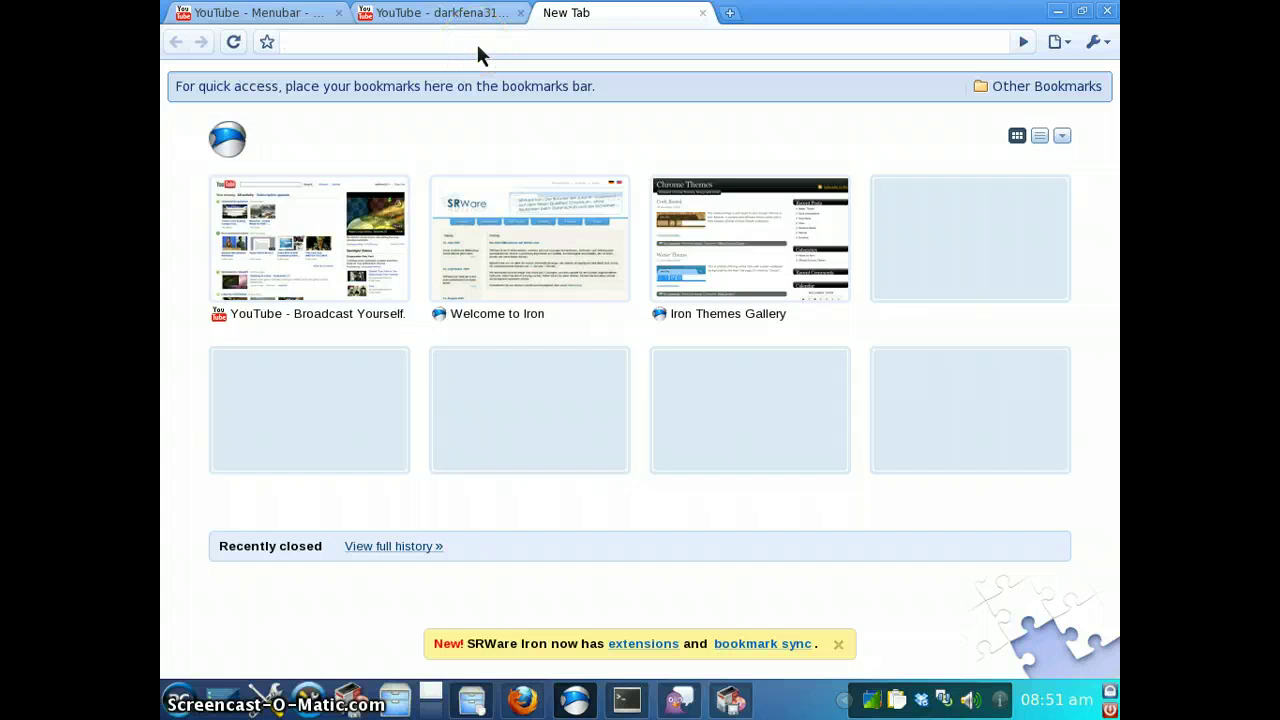
{"action": "type", "text": "pclinux"}
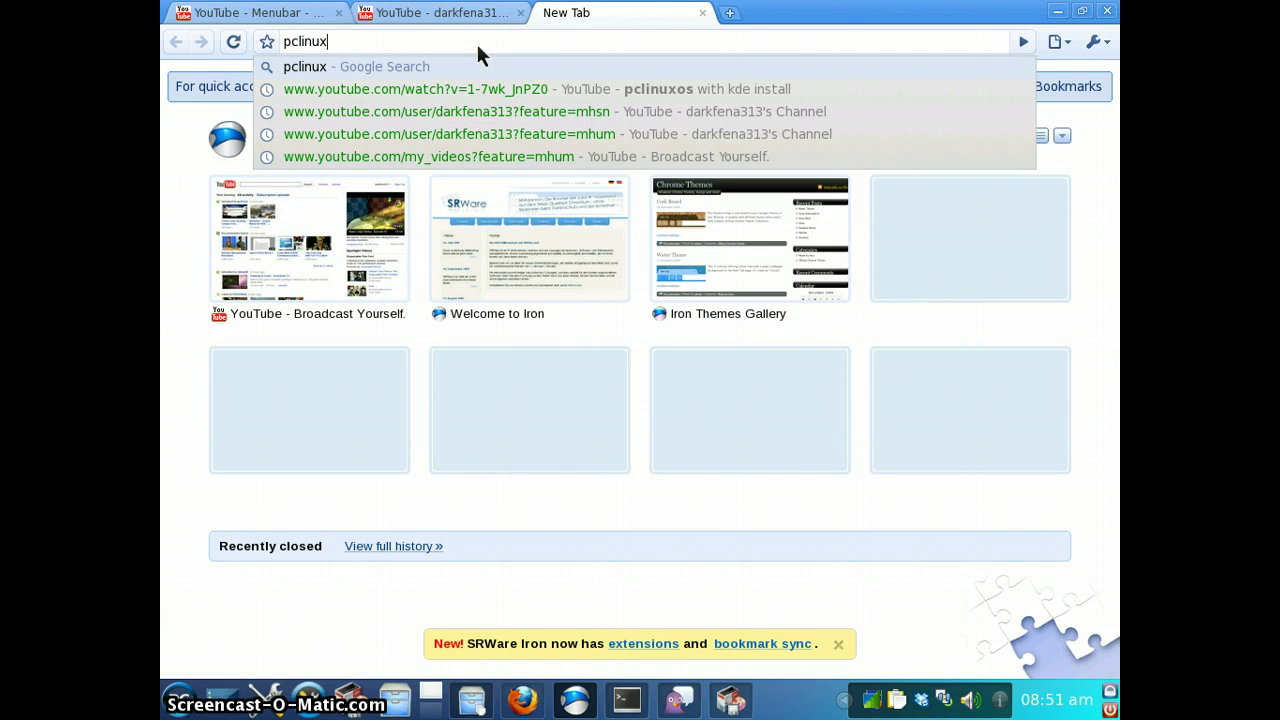
{"action": "type", "text": "os"}
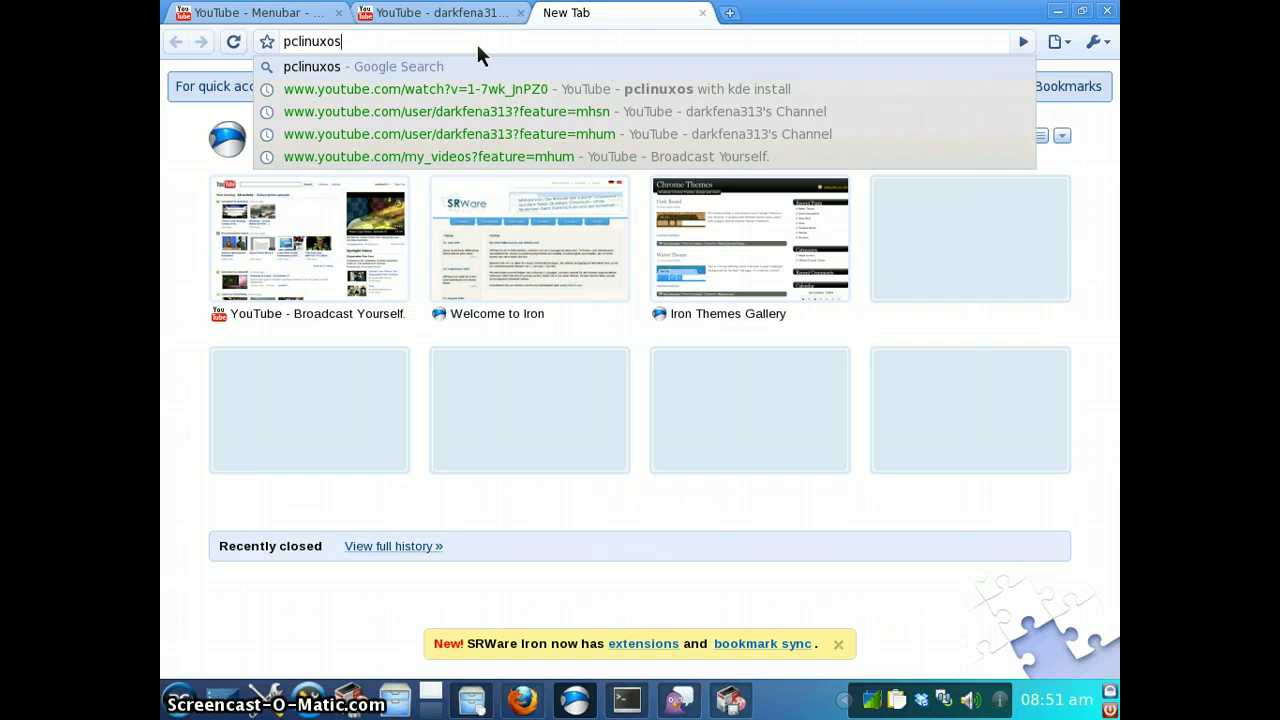
{"action": "key", "text": "Return"}
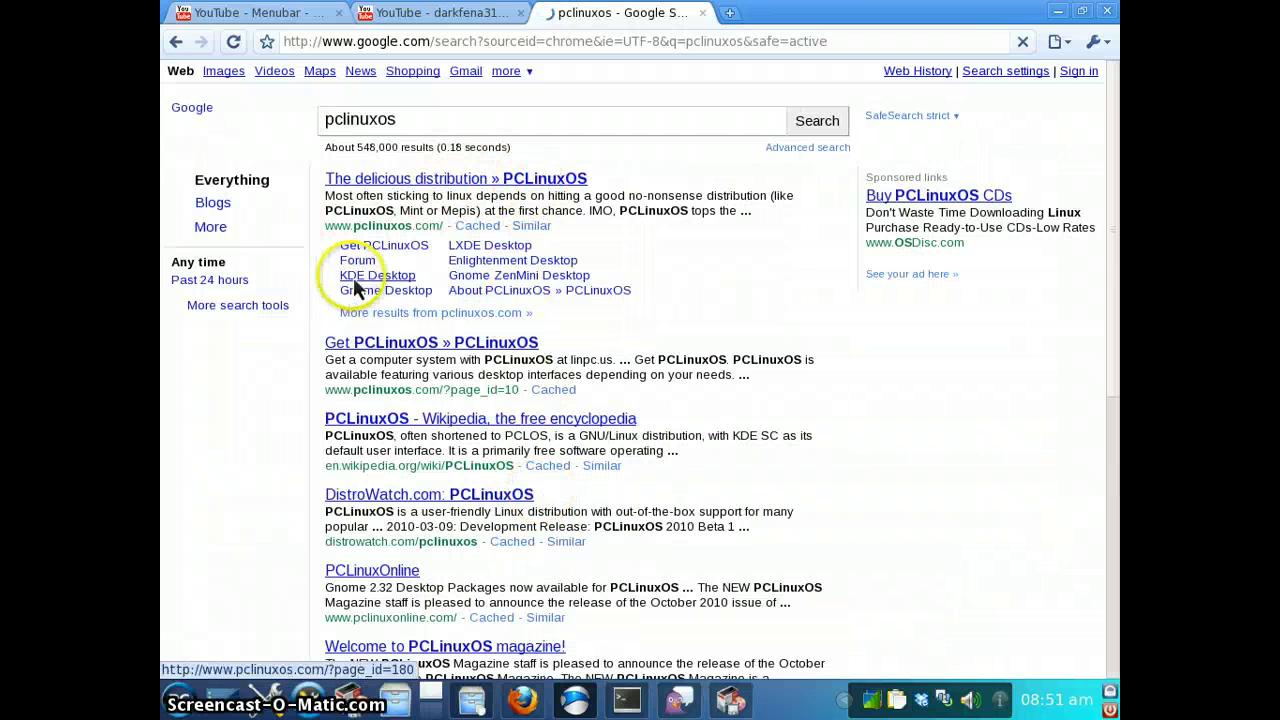
{"action": "left_click", "coordinate": [356, 286]}
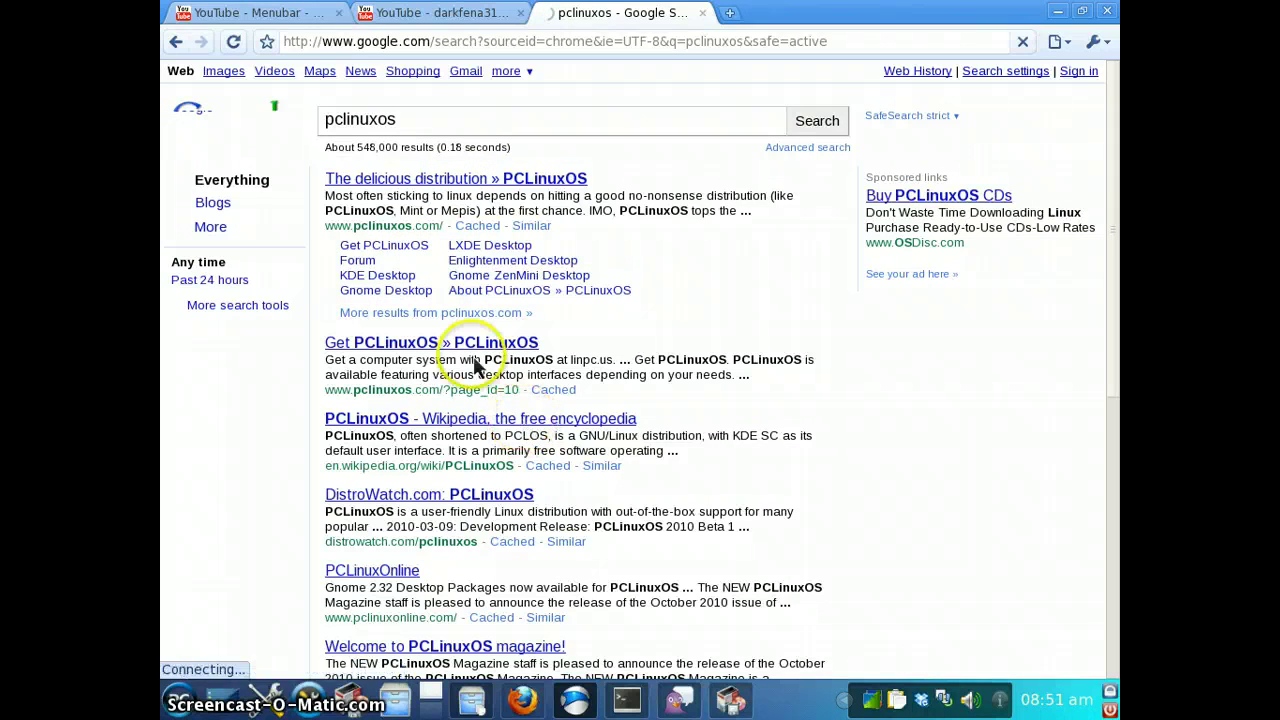
{"action": "left_click", "coordinate": [397, 282]}
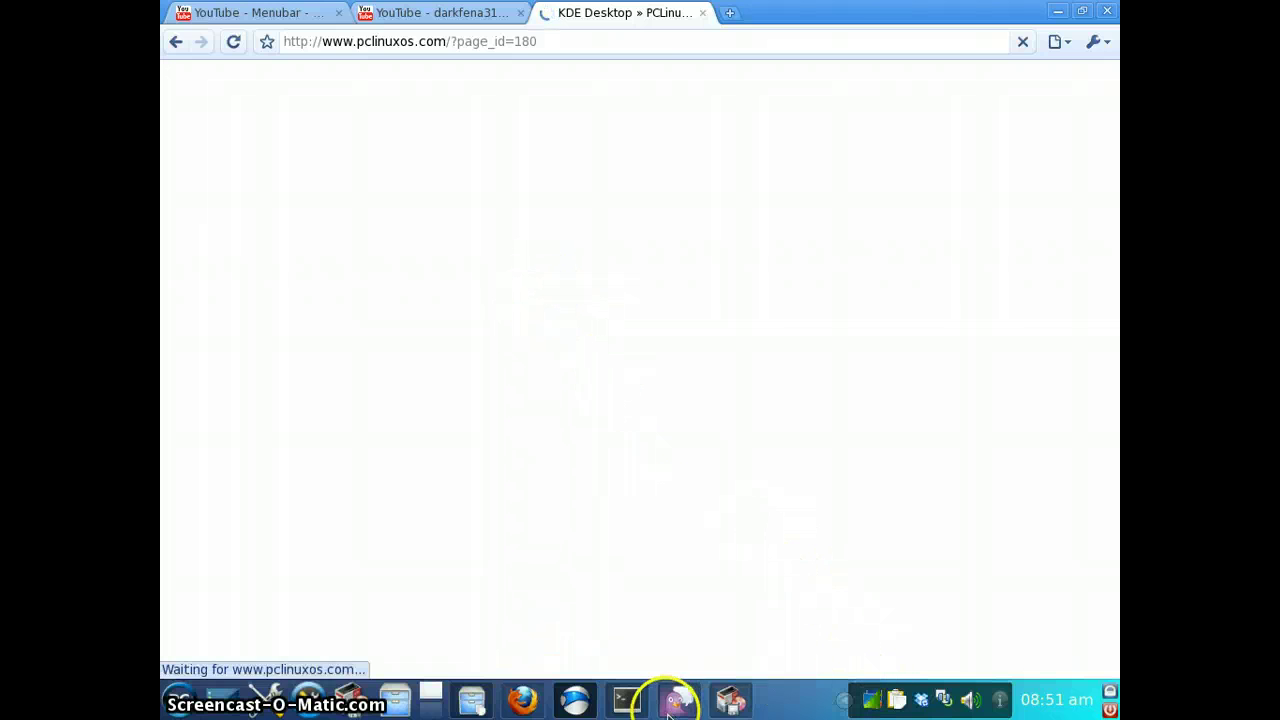
Scroll to the Download section and choose the Full Version (689 MB) download
{"action": "mouse_move", "coordinate": [680, 703]}
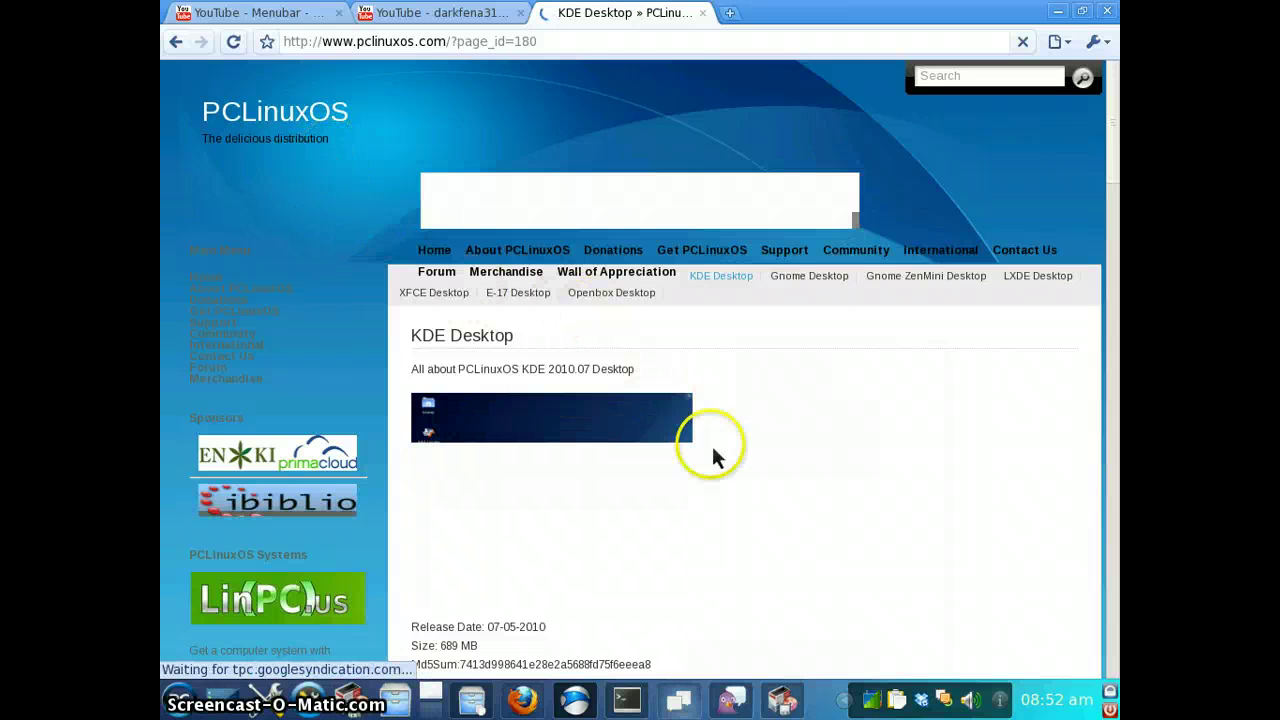
{"action": "scroll", "coordinate": [714, 480], "scroll_direction": "down", "scroll_amount": 3}
{"action": "scroll", "coordinate": [714, 490], "scroll_direction": "down", "scroll_amount": 5}
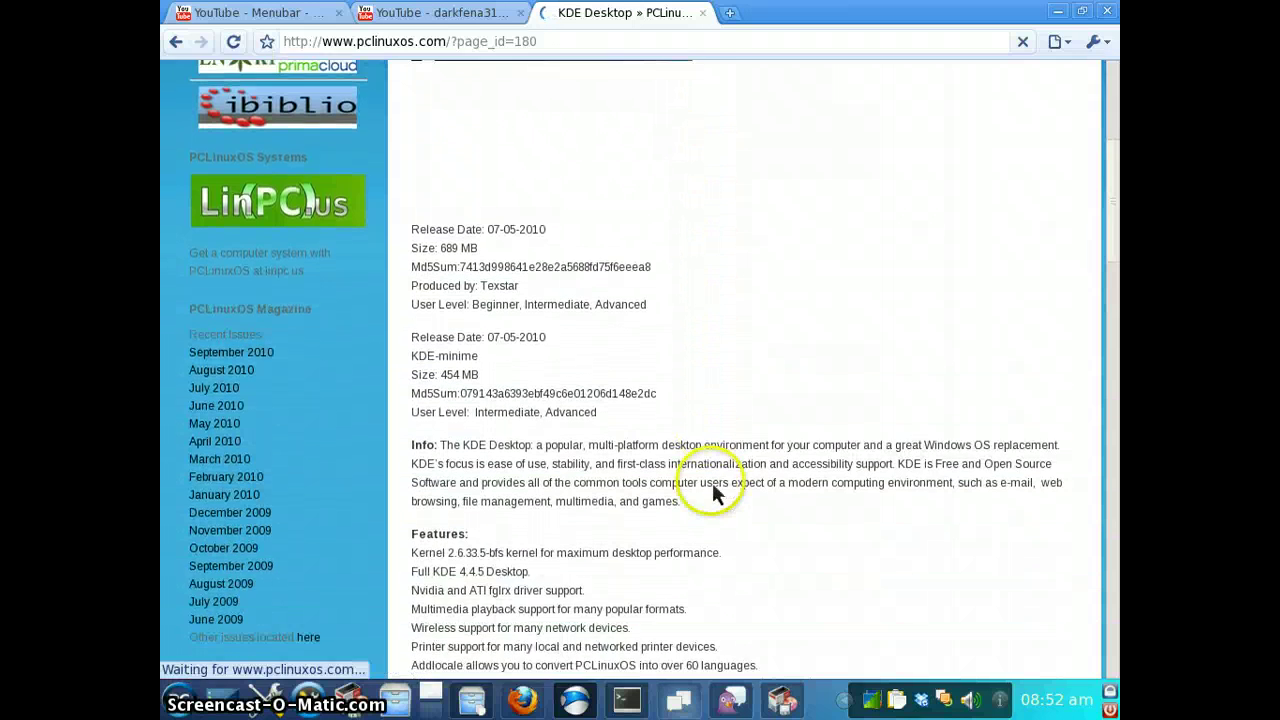
{"action": "scroll", "coordinate": [712, 484], "scroll_direction": "down", "scroll_amount": 5}
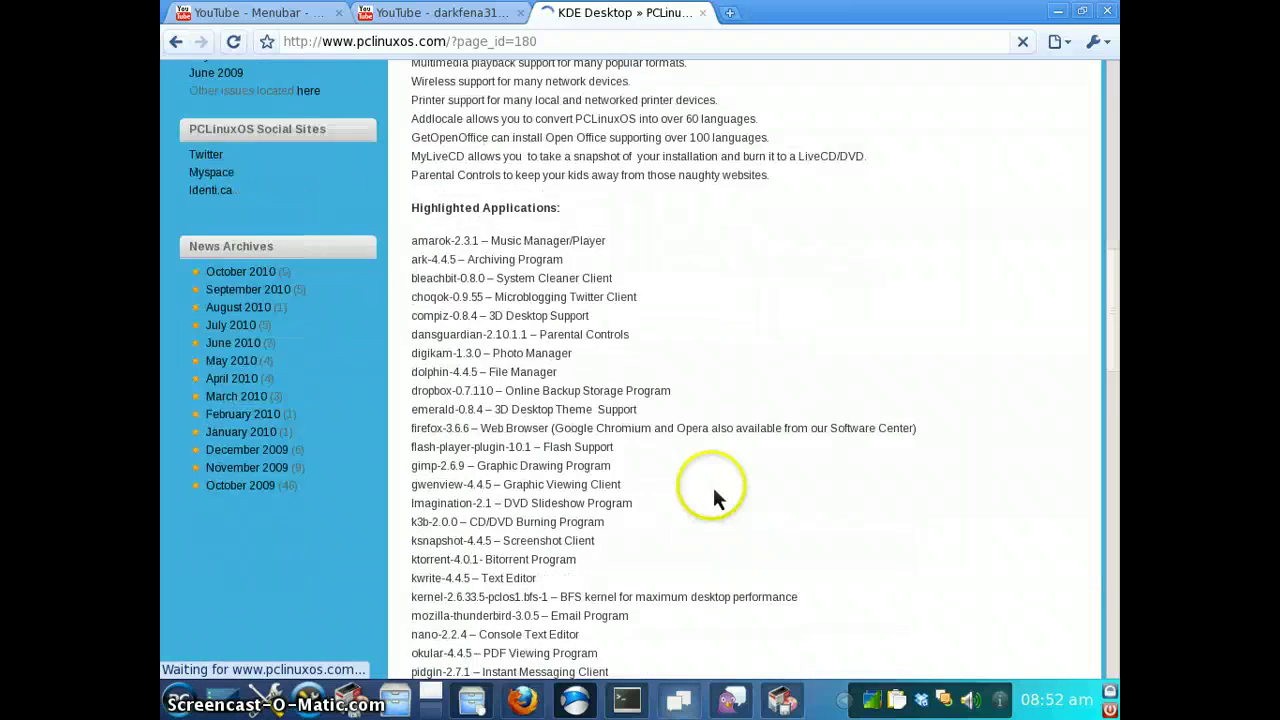
{"action": "scroll", "coordinate": [712, 486], "scroll_direction": "down", "scroll_amount": 6}
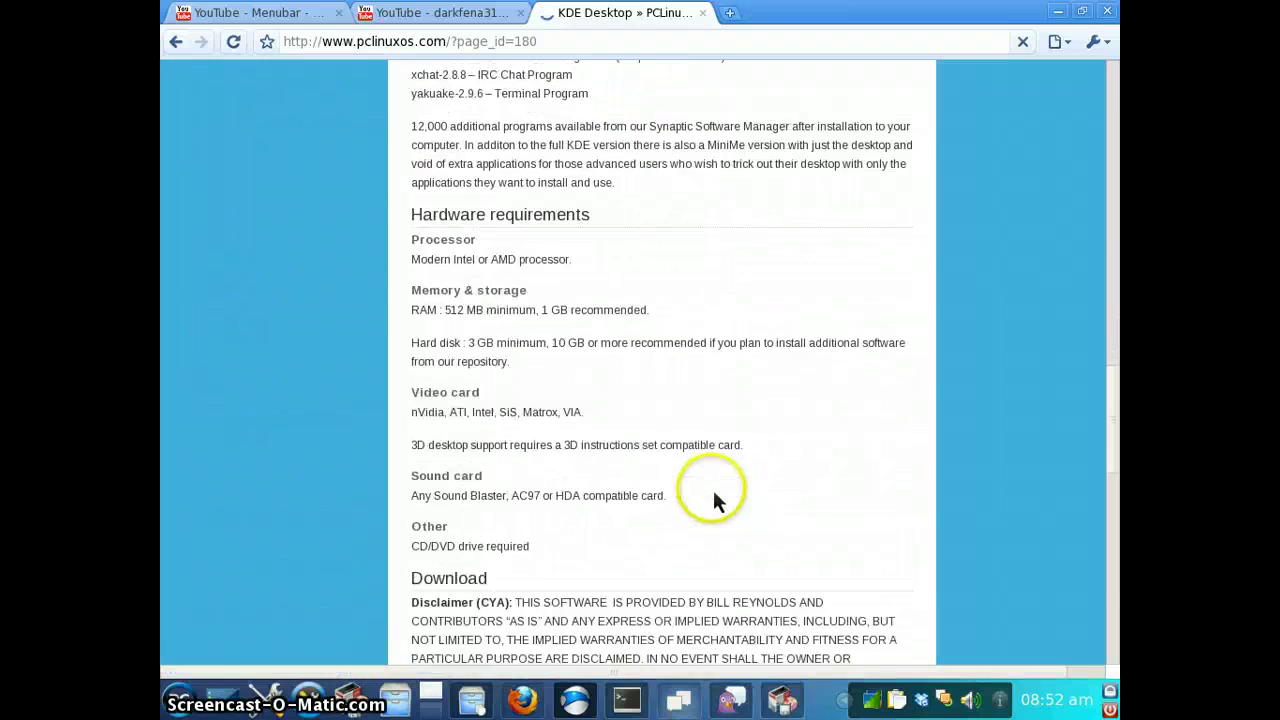
{"action": "scroll", "coordinate": [711, 489], "scroll_direction": "down", "scroll_amount": 3}
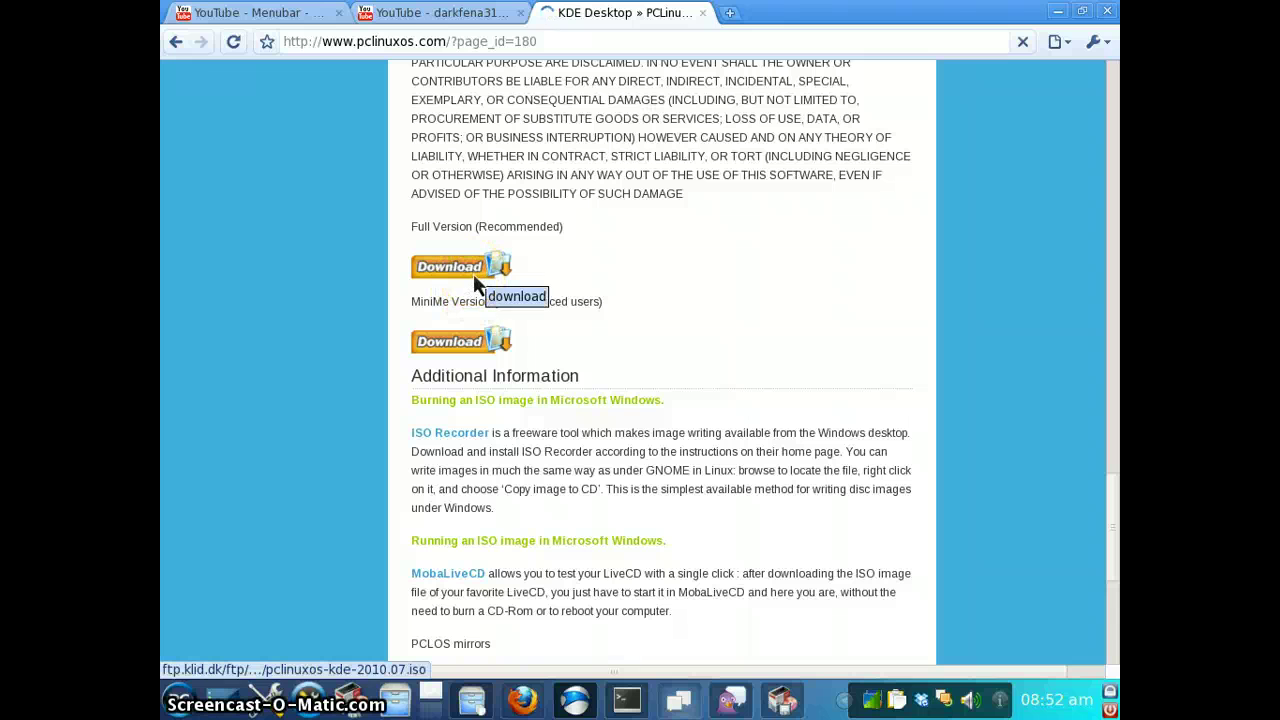
{"action": "left_click", "coordinate": [530, 291]}
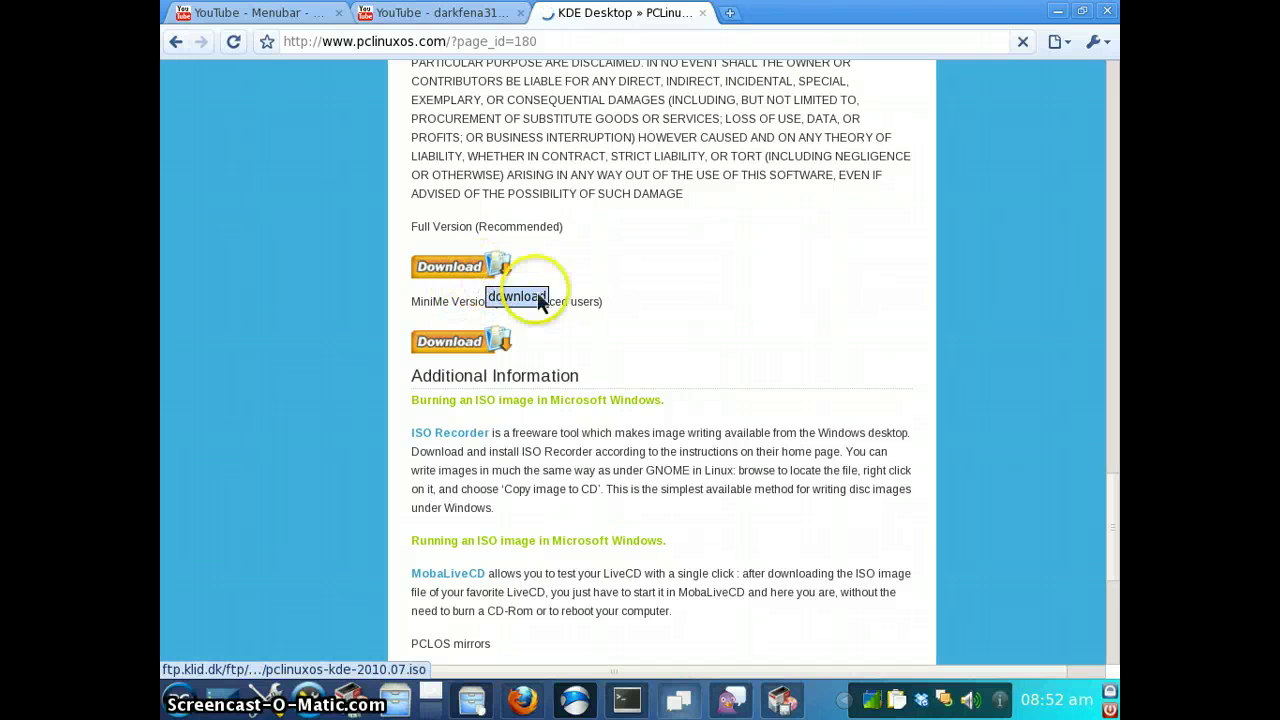